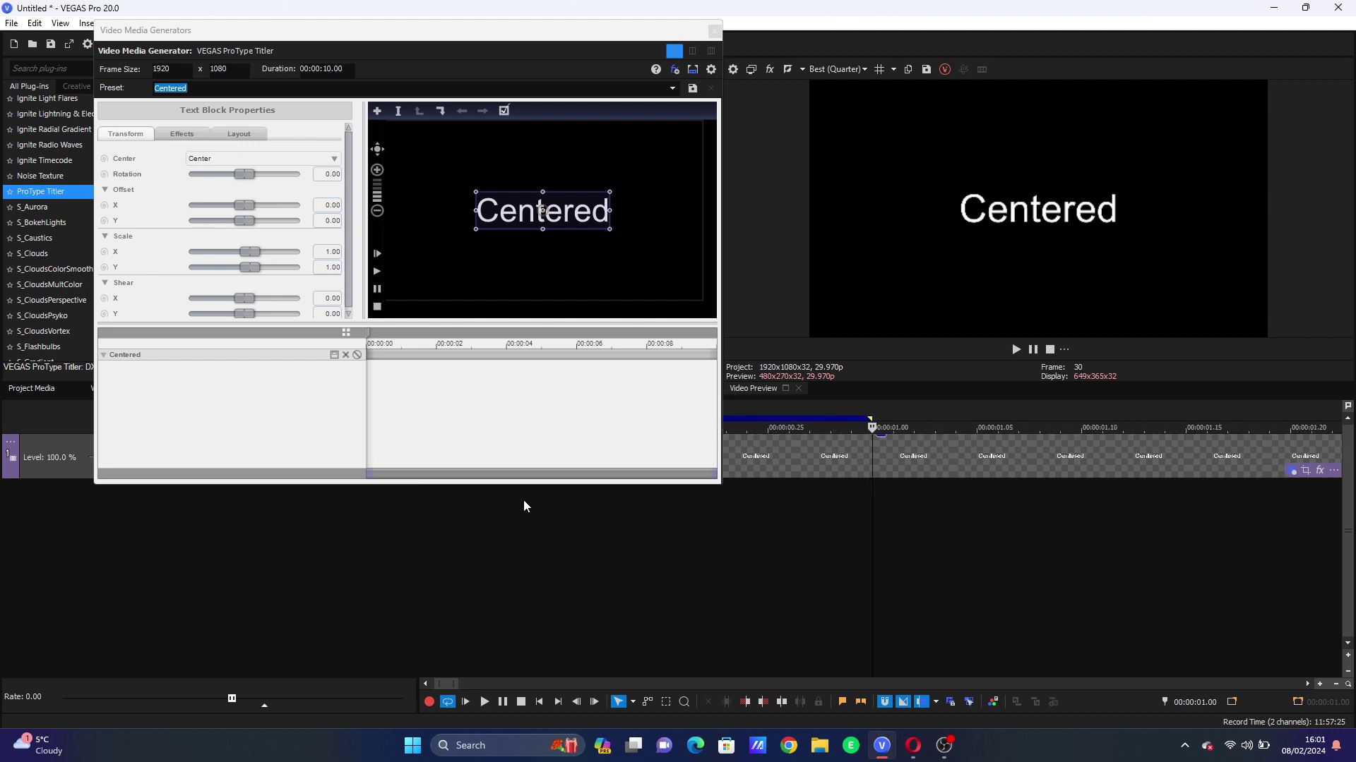
- Trim the end of the "Centered" title clip to the cursor at 00:00:01.00 and select its time range
click(874, 466)
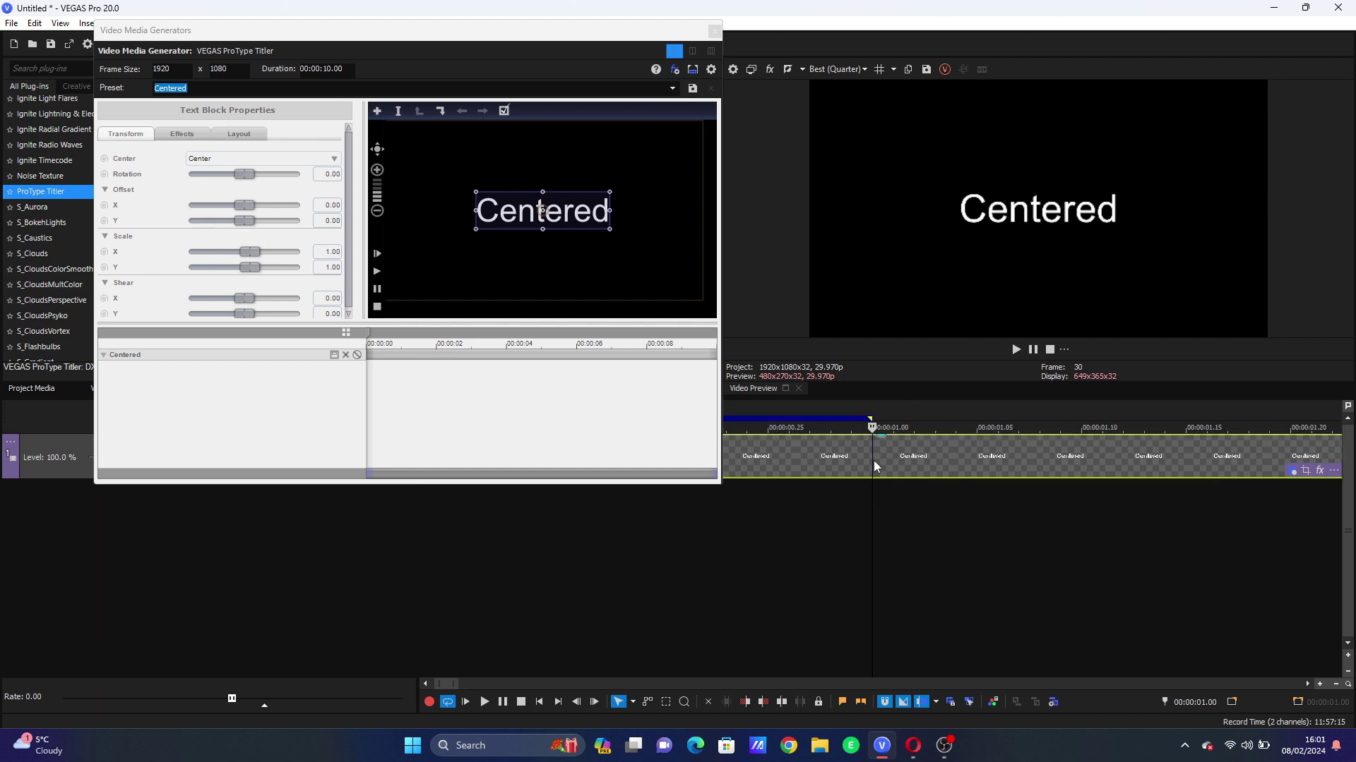
click(762, 702)
double_click(795, 458)
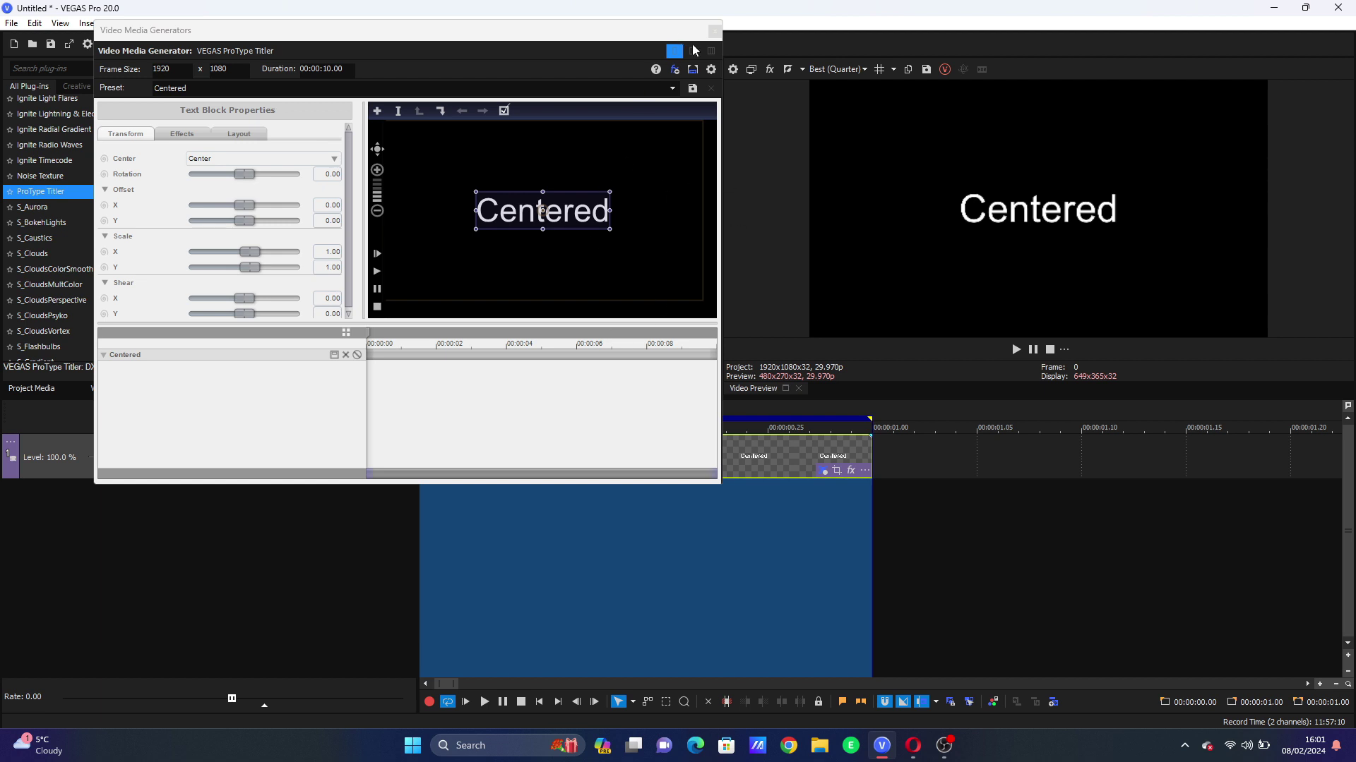
- Enlarge the title generator window to nearly fill the screen and make its keyframe timeline taller
drag(276, 38, 188, 19)
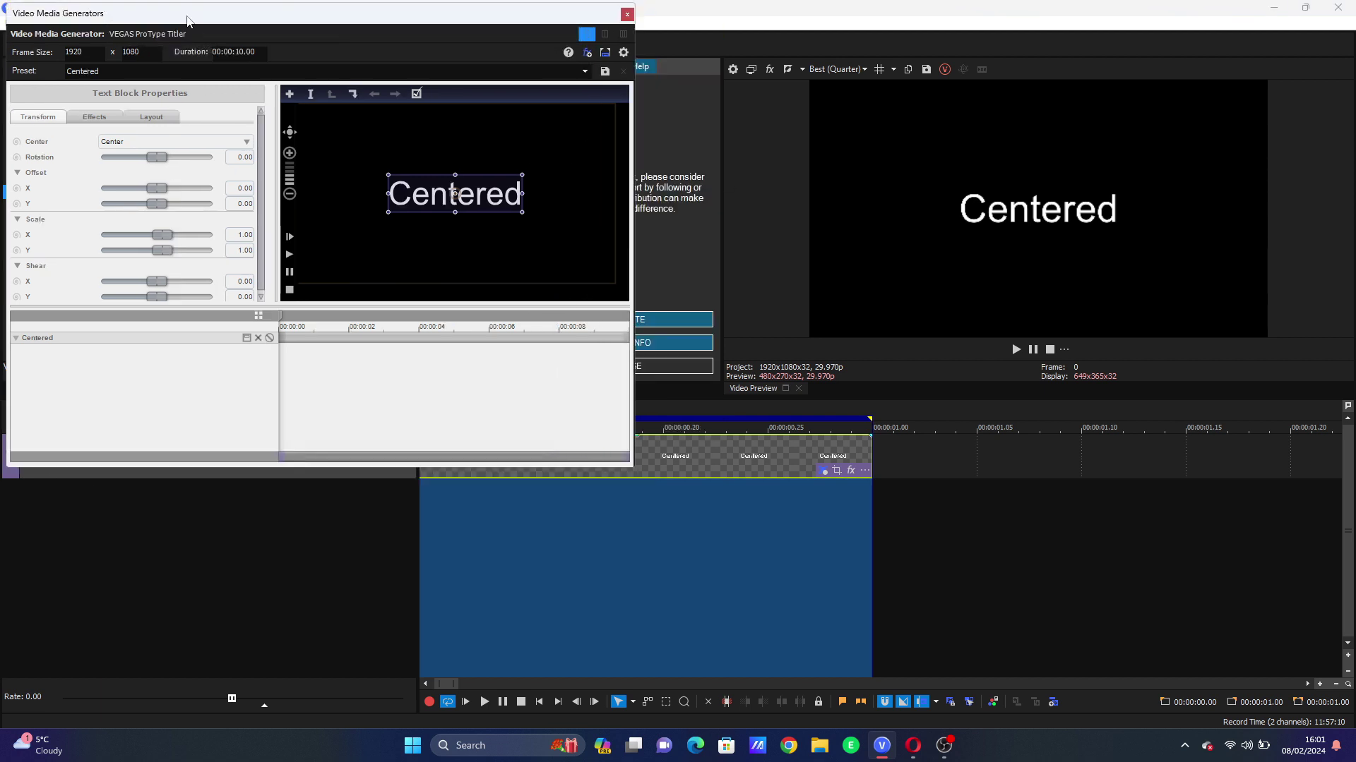
drag(634, 471, 1350, 719)
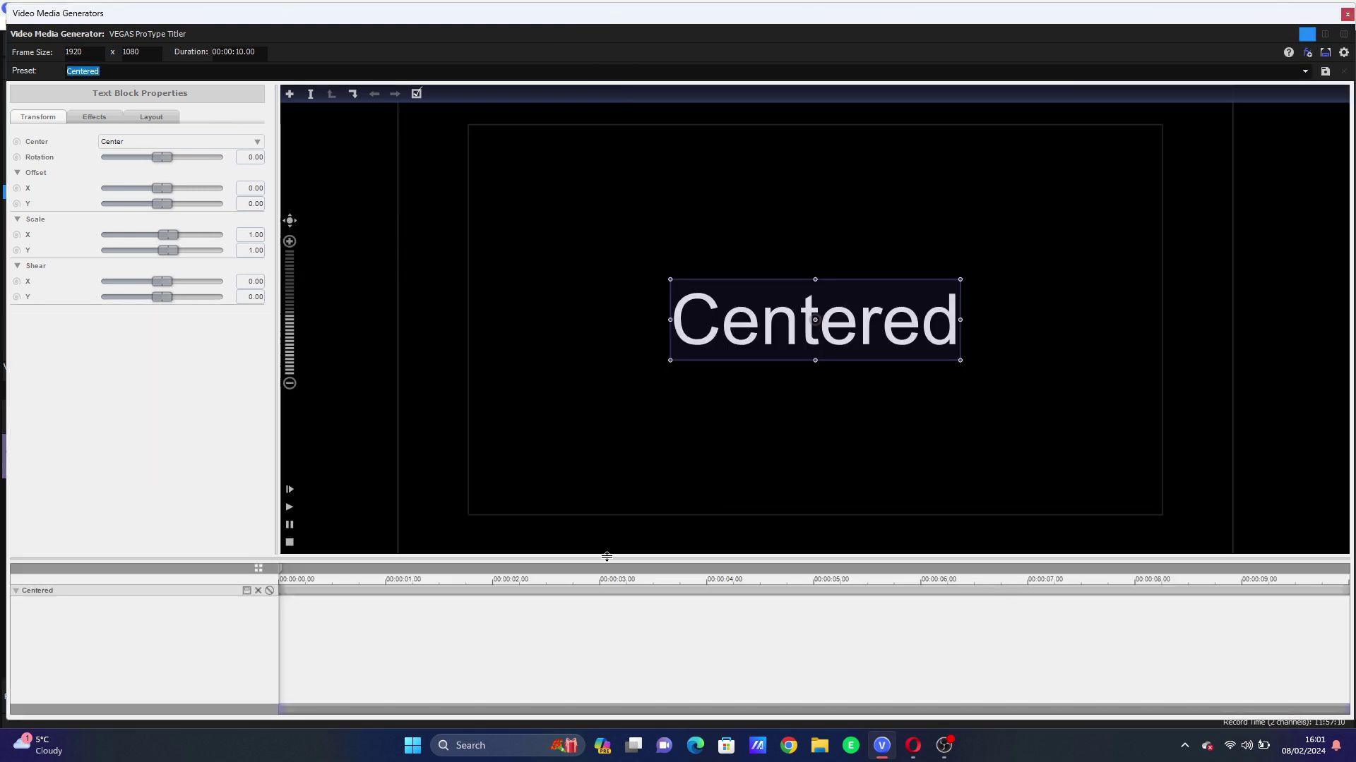
drag(602, 559, 622, 415)
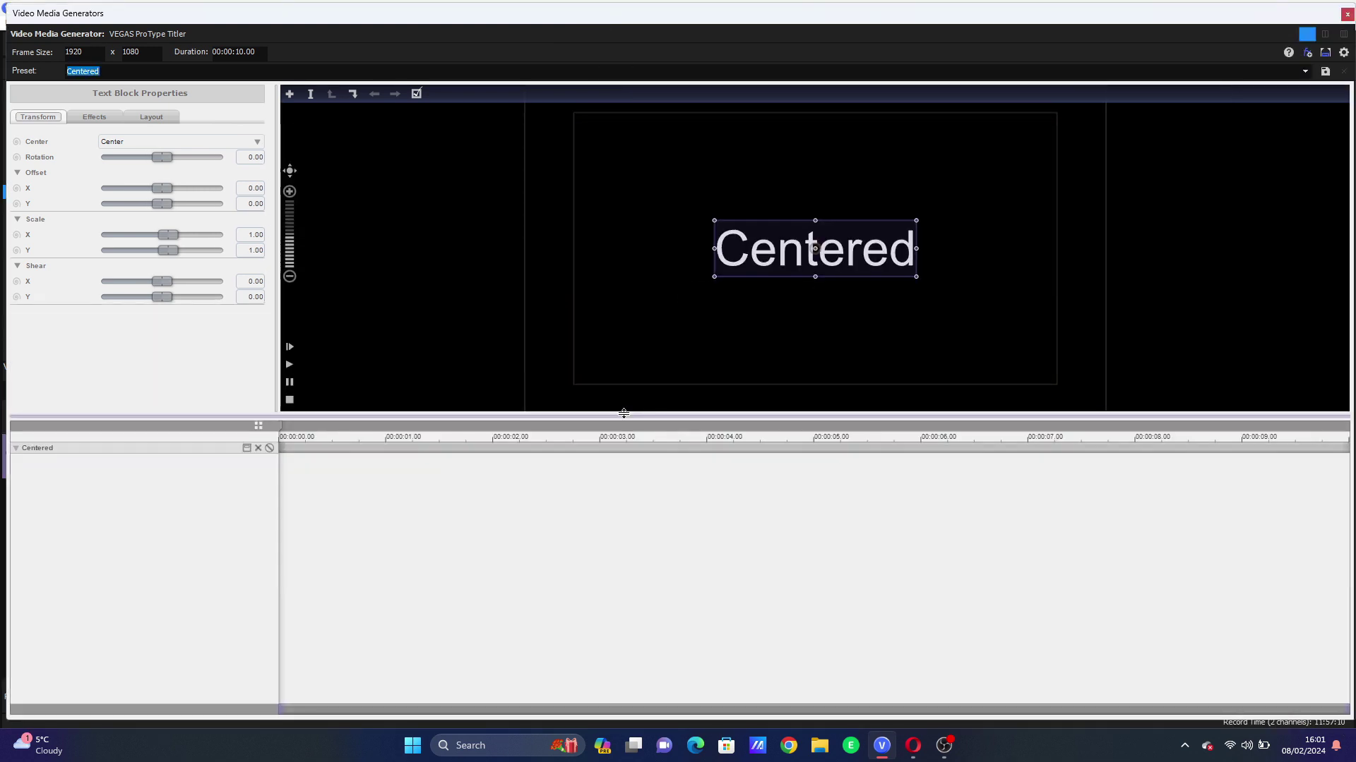
- Replace the "Centered" placeholder with two lines of text: "retro" above "TEXT"
click(172, 461)
double_click(888, 254)
drag(925, 248, 548, 293)
text(retro)
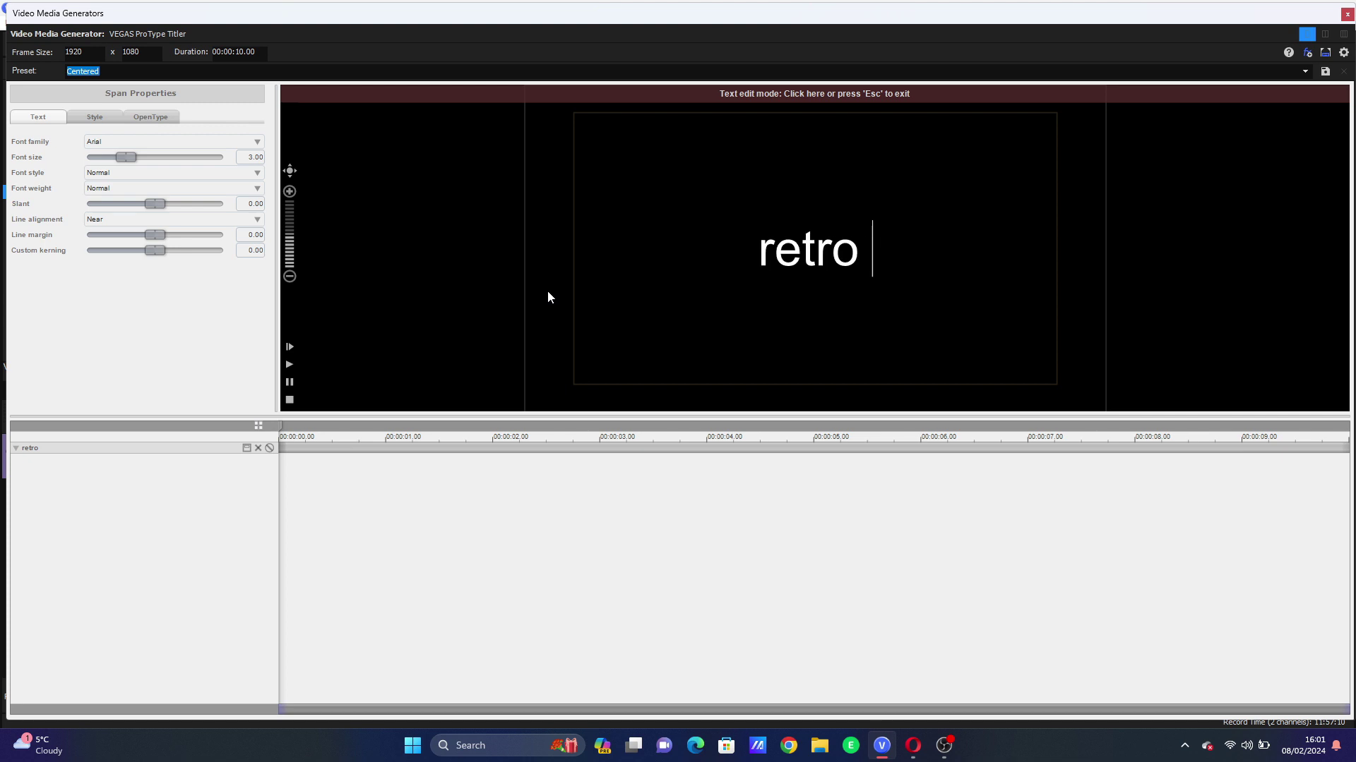
text( te)
key(BackSpace)
key(BackSpace)
key(BackSpace)
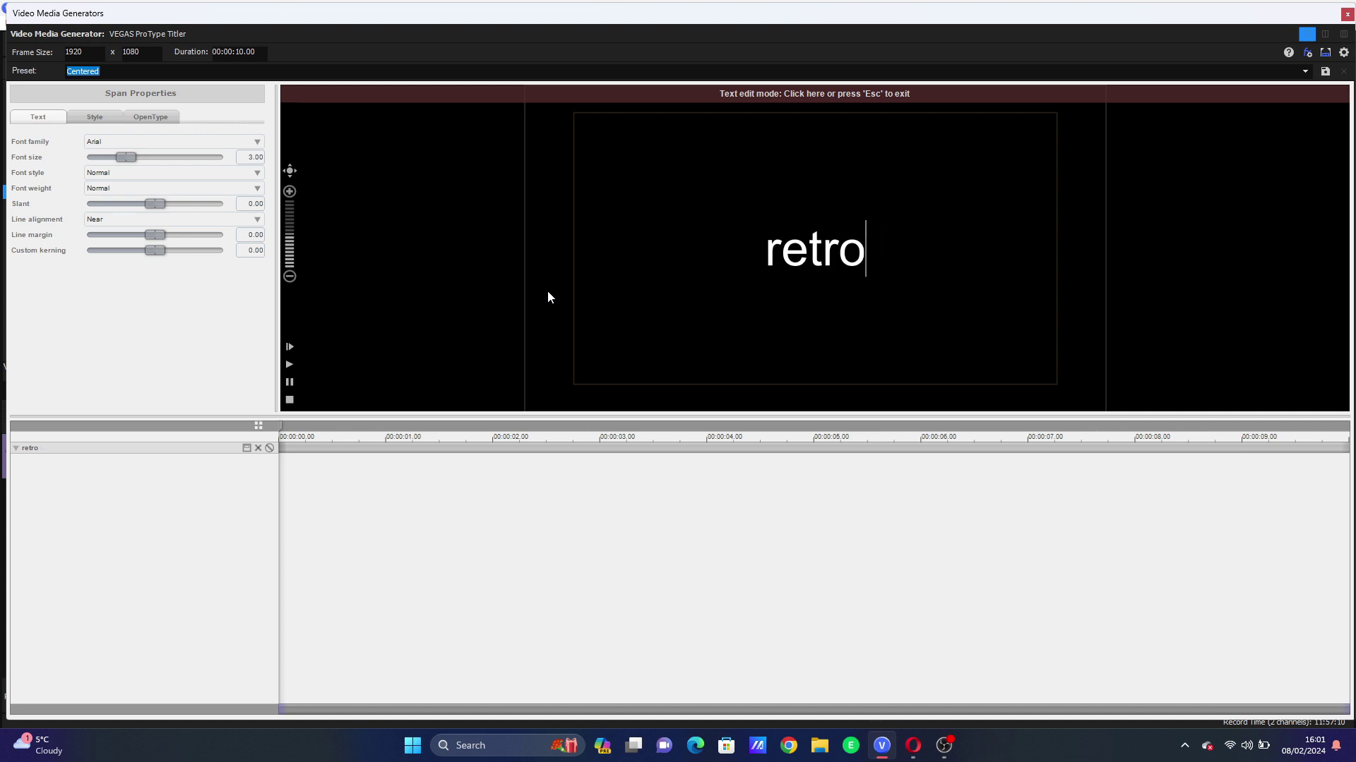
key(Return)
text(TEXT)
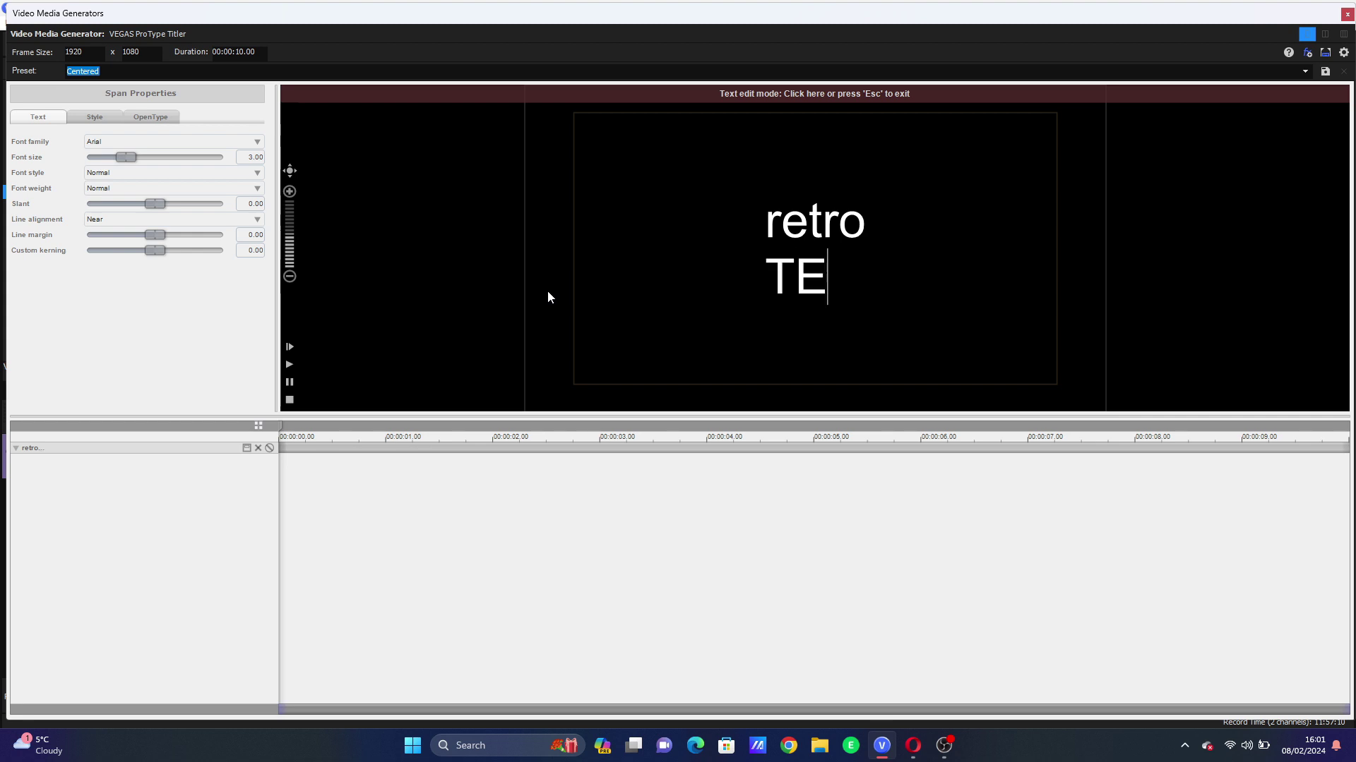
key(Left)
key(Left)
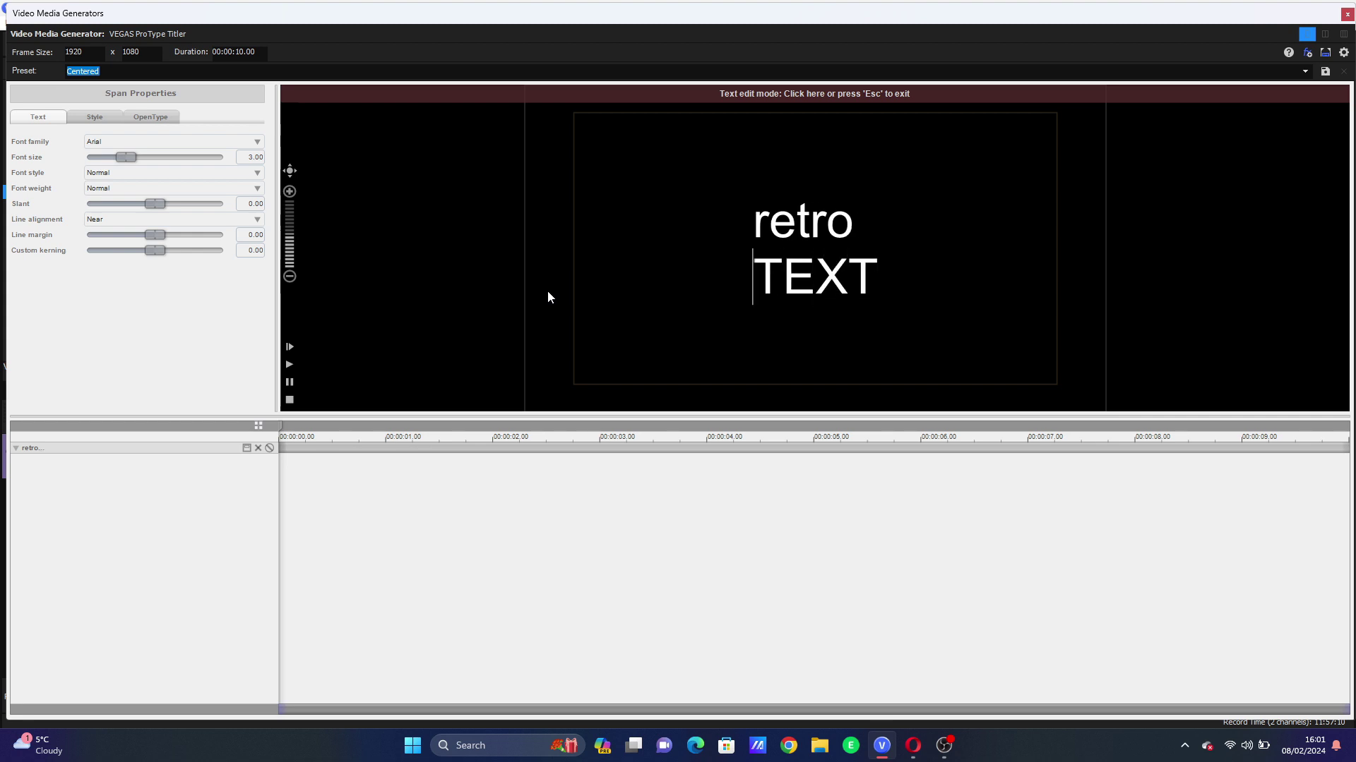
key(BackSpace)
key(Return)
key(shift+Left)
- Select all the title text and set its line alignment to Center
key(ctrl+a)
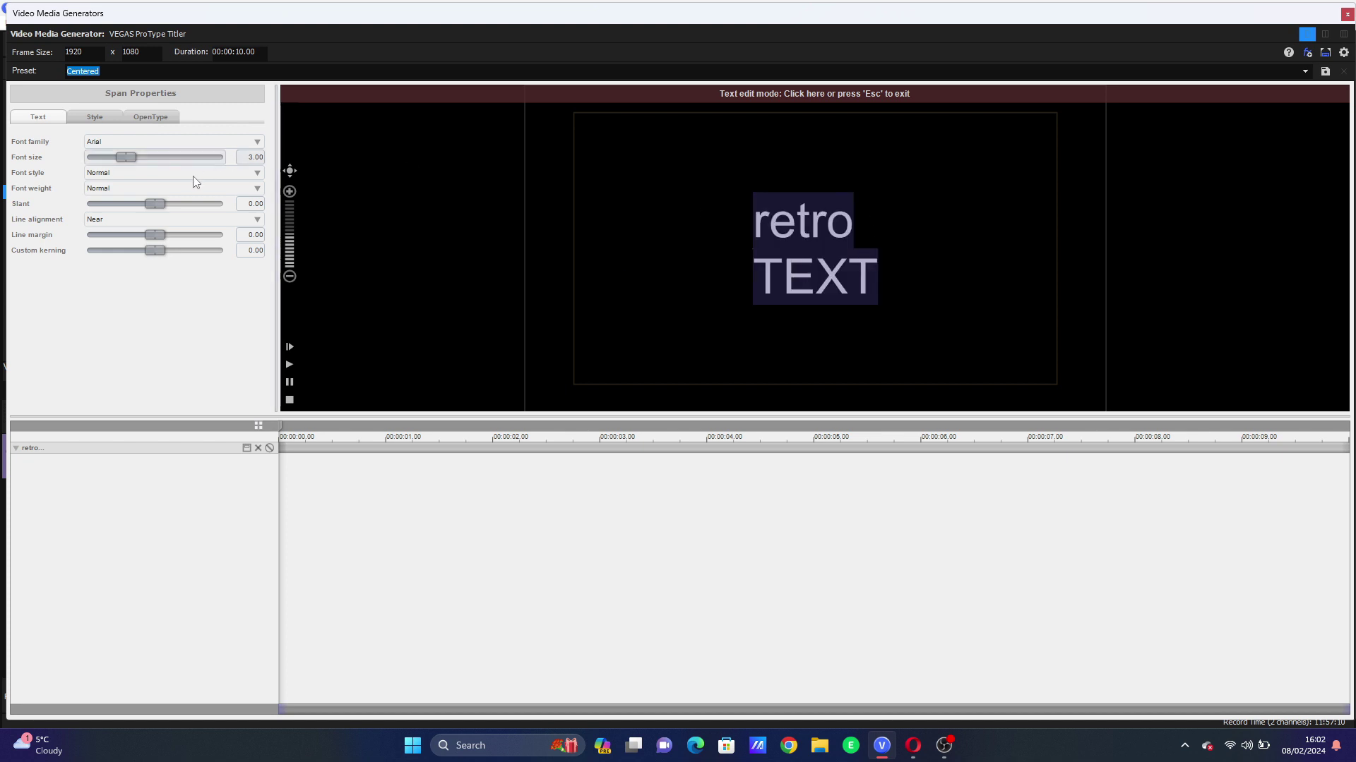
click(154, 219)
click(120, 243)
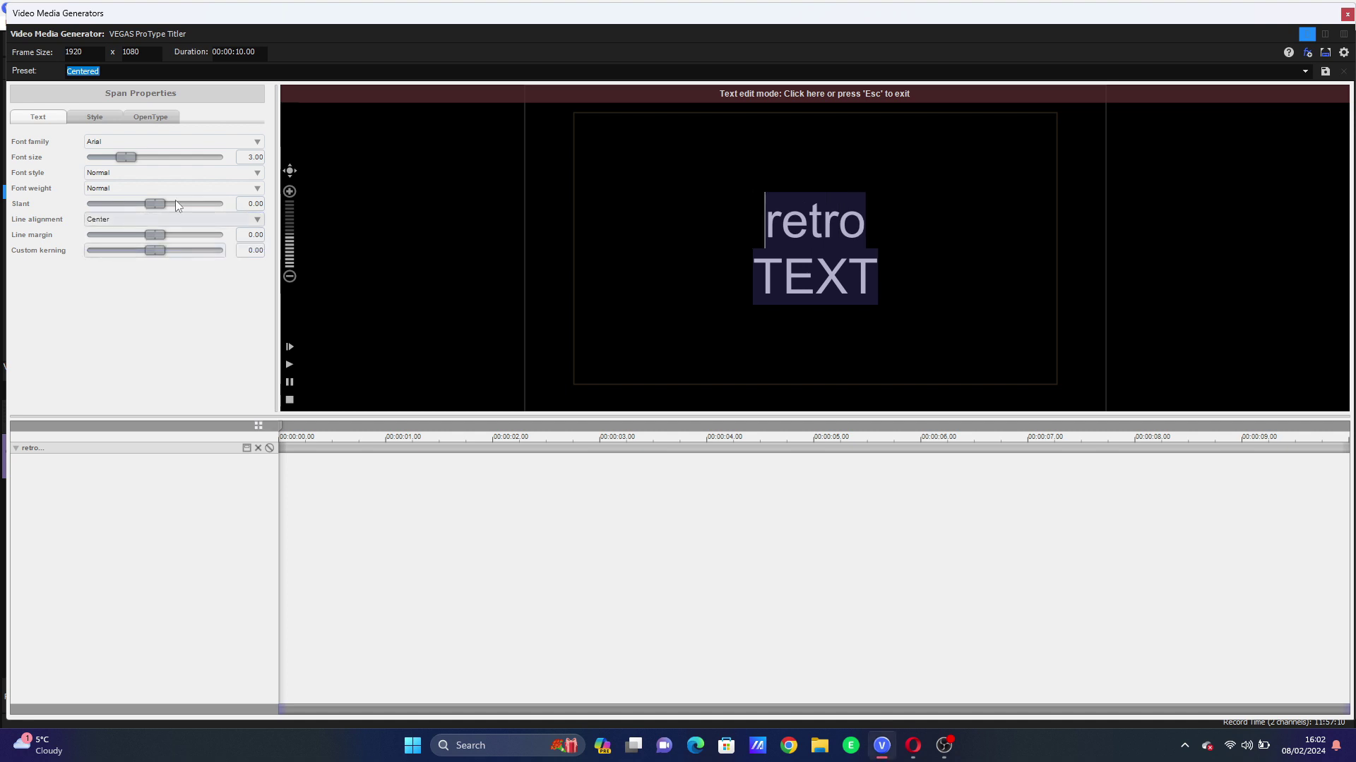
- Rewrite the second line in lowercase as "text" and leave text edit mode
click(867, 275)
drag(891, 270, 796, 276)
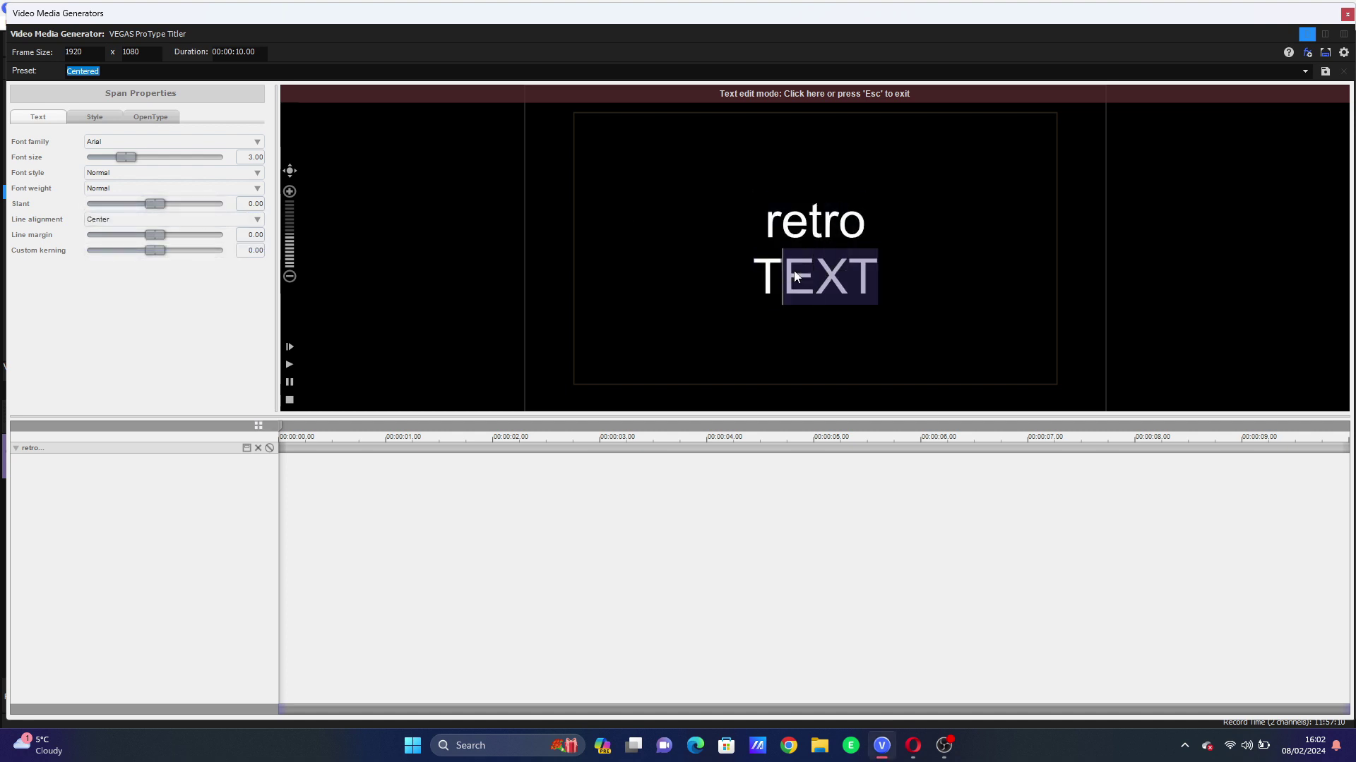
click(791, 225)
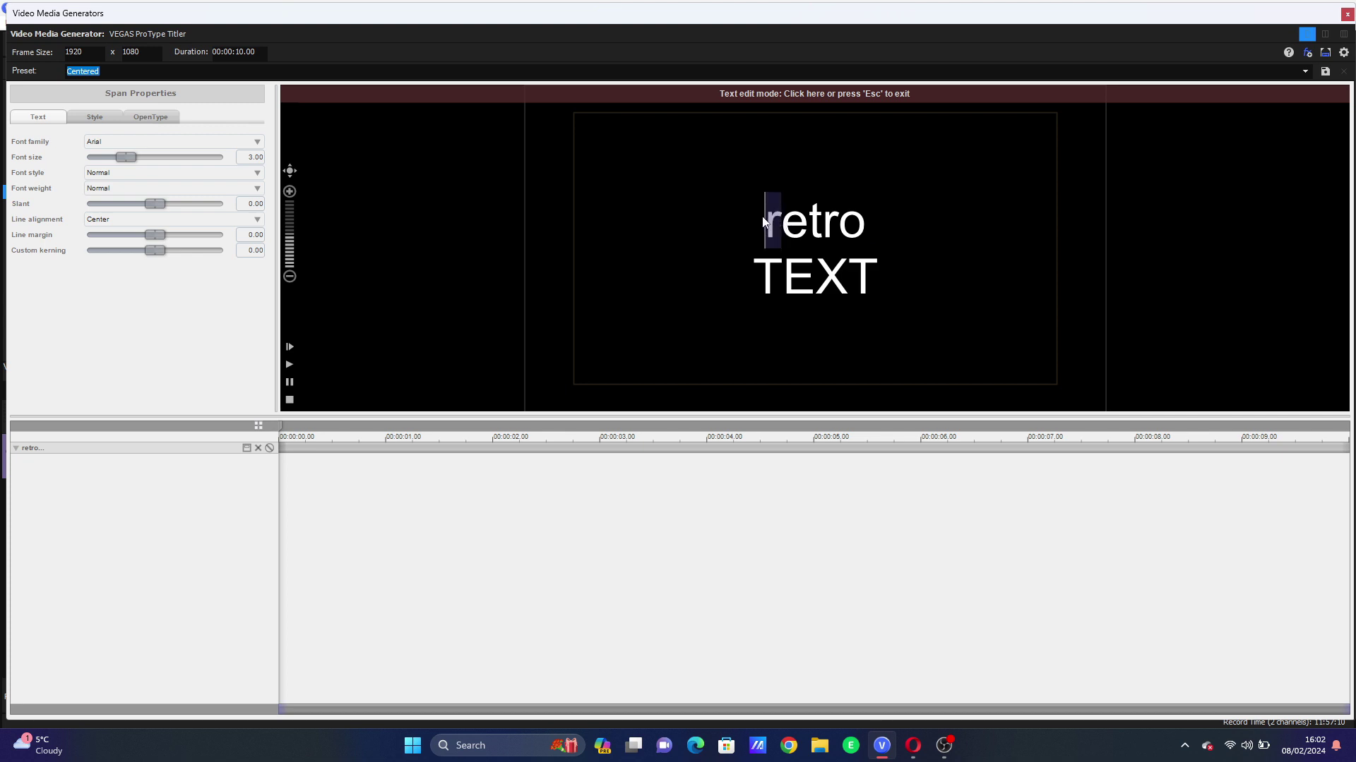
drag(869, 277, 794, 277)
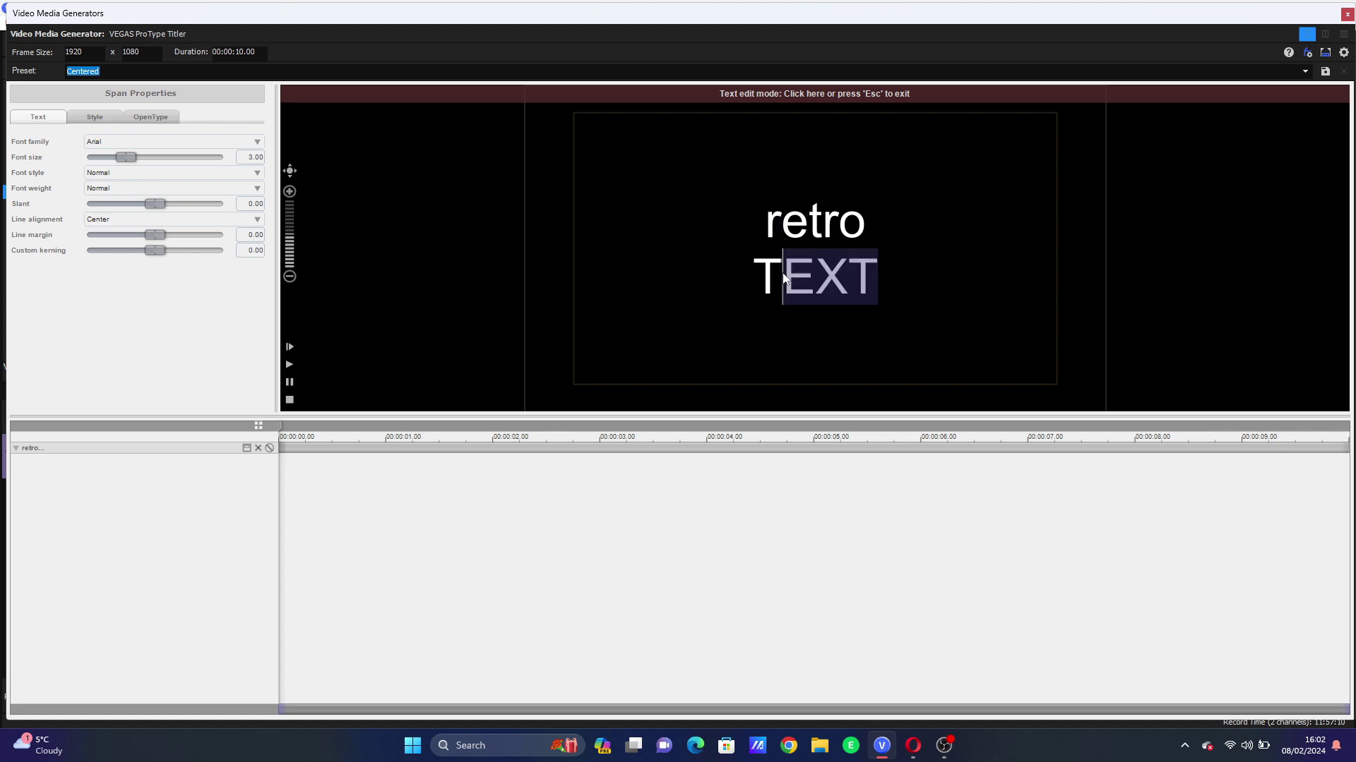
text(EX)
key(BackSpace)
key(BackSpace)
text(ext)
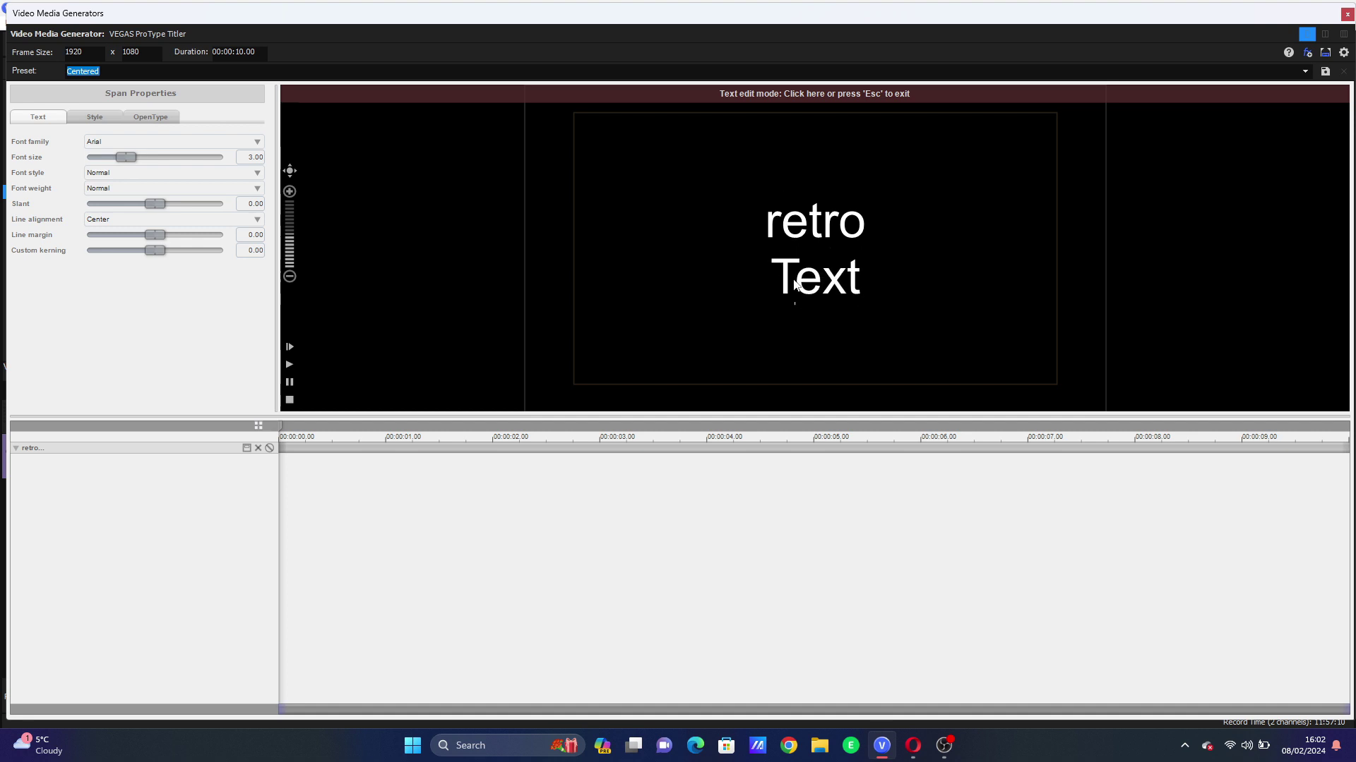
key(BackSpace)
text(t)
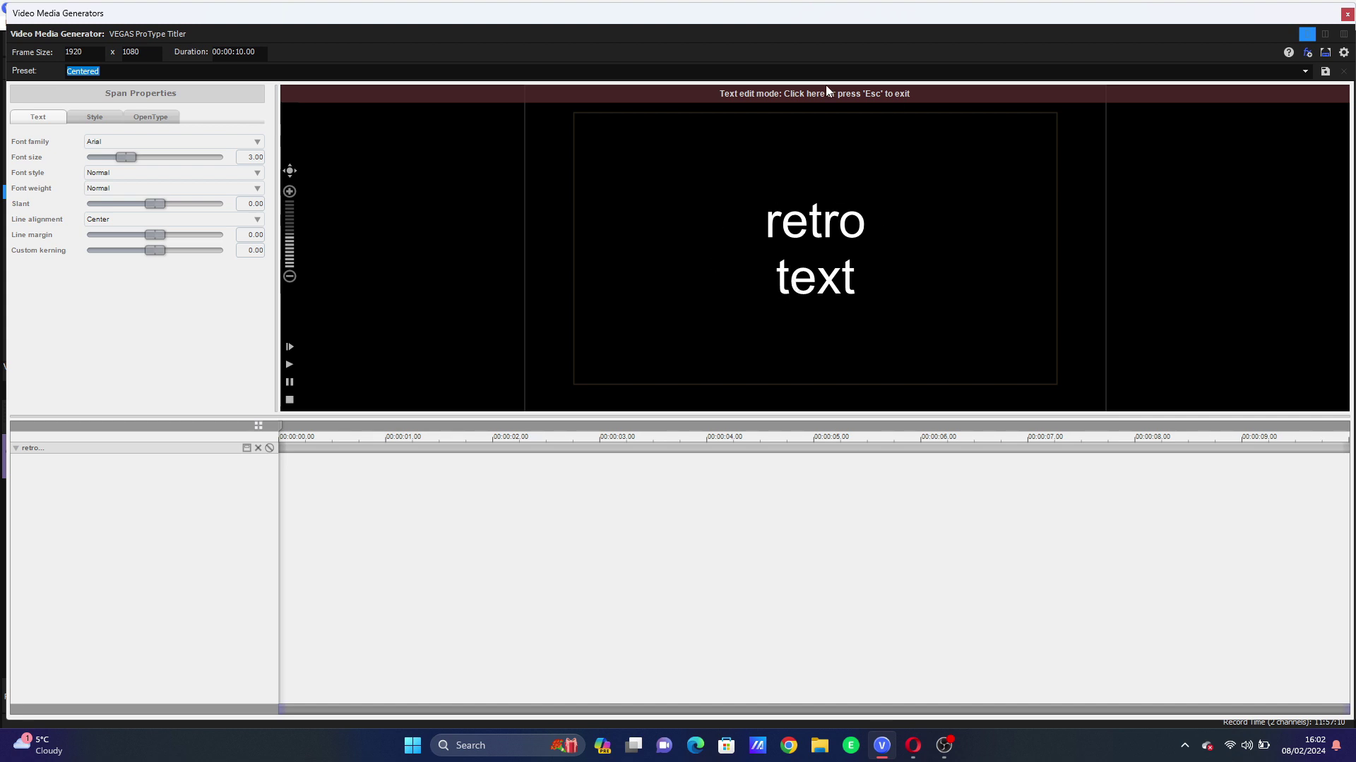
click(705, 89)
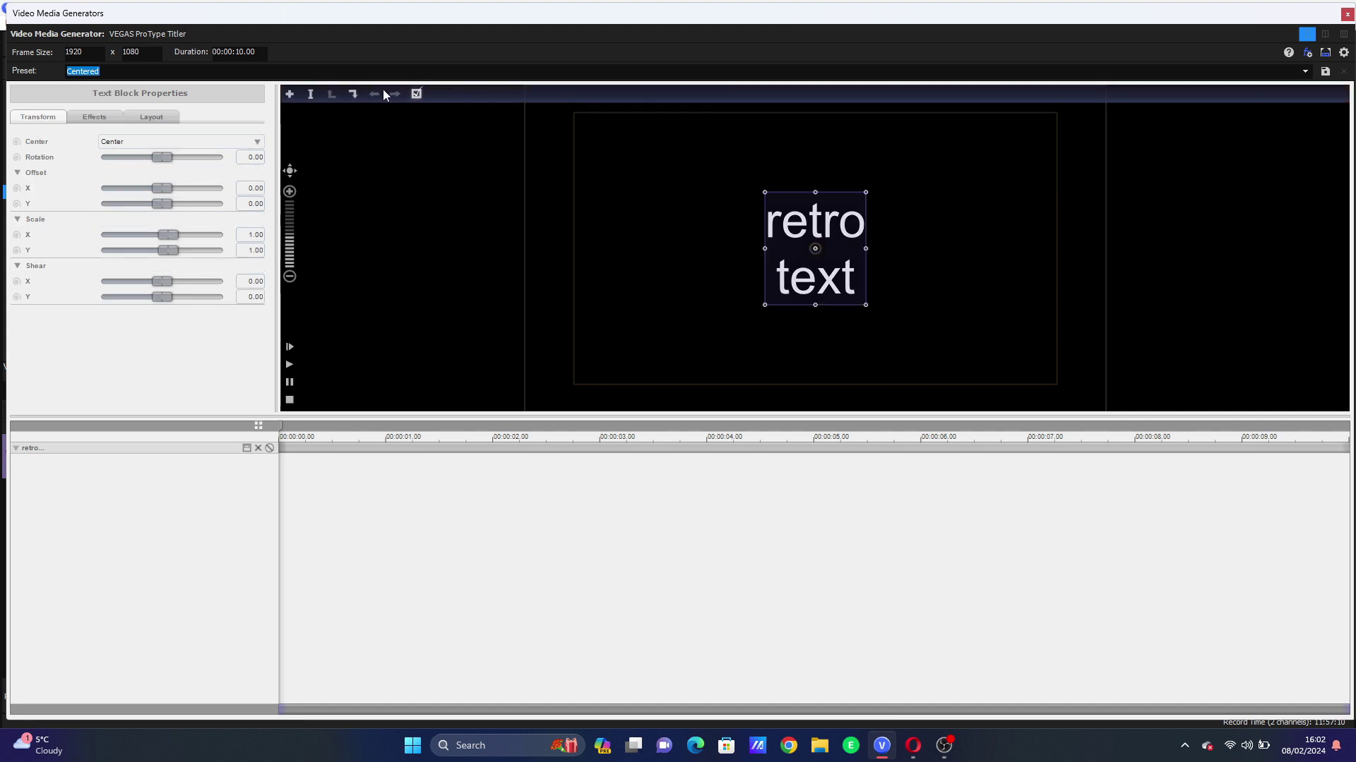
- Navigate down to the character "r" in "retro" and enable keyframe animation for its Scale X and Y
click(353, 94)
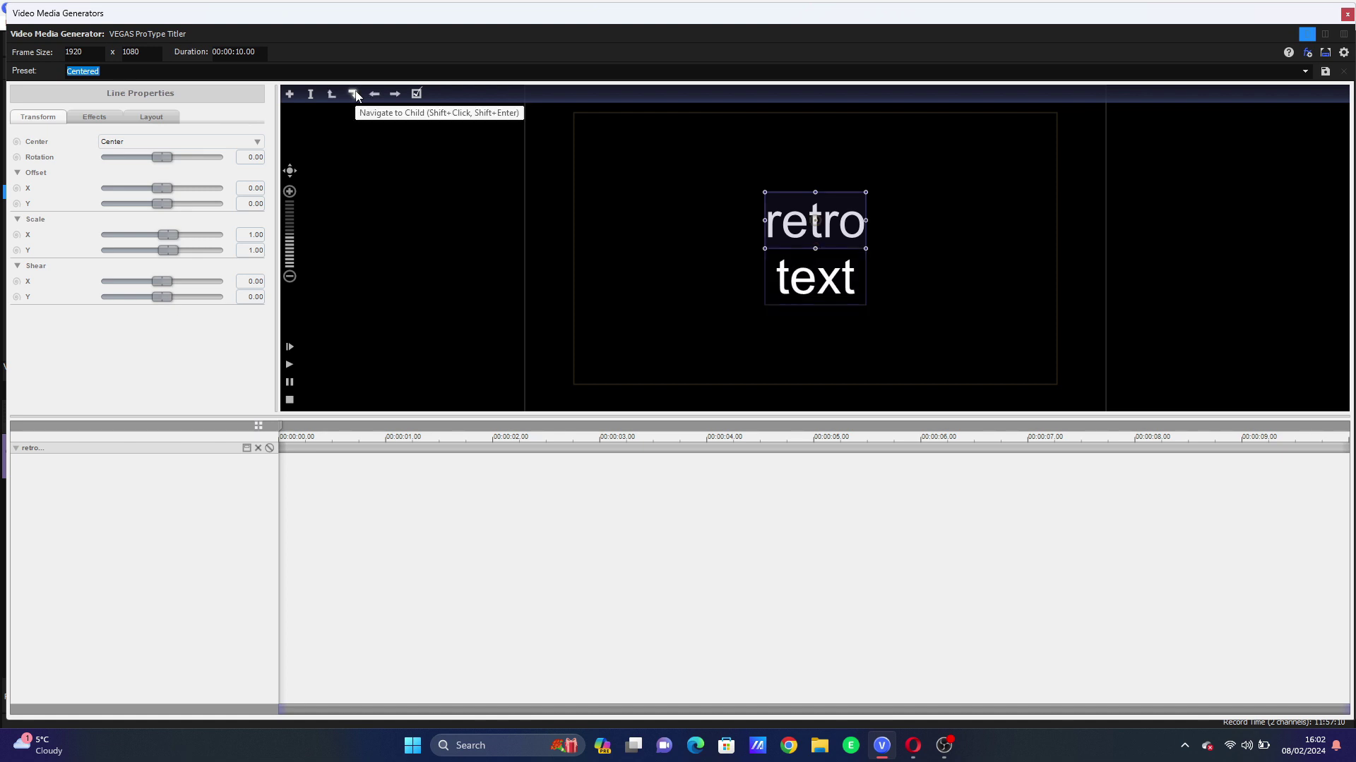
click(354, 94)
click(16, 187)
click(17, 204)
click(16, 203)
click(16, 187)
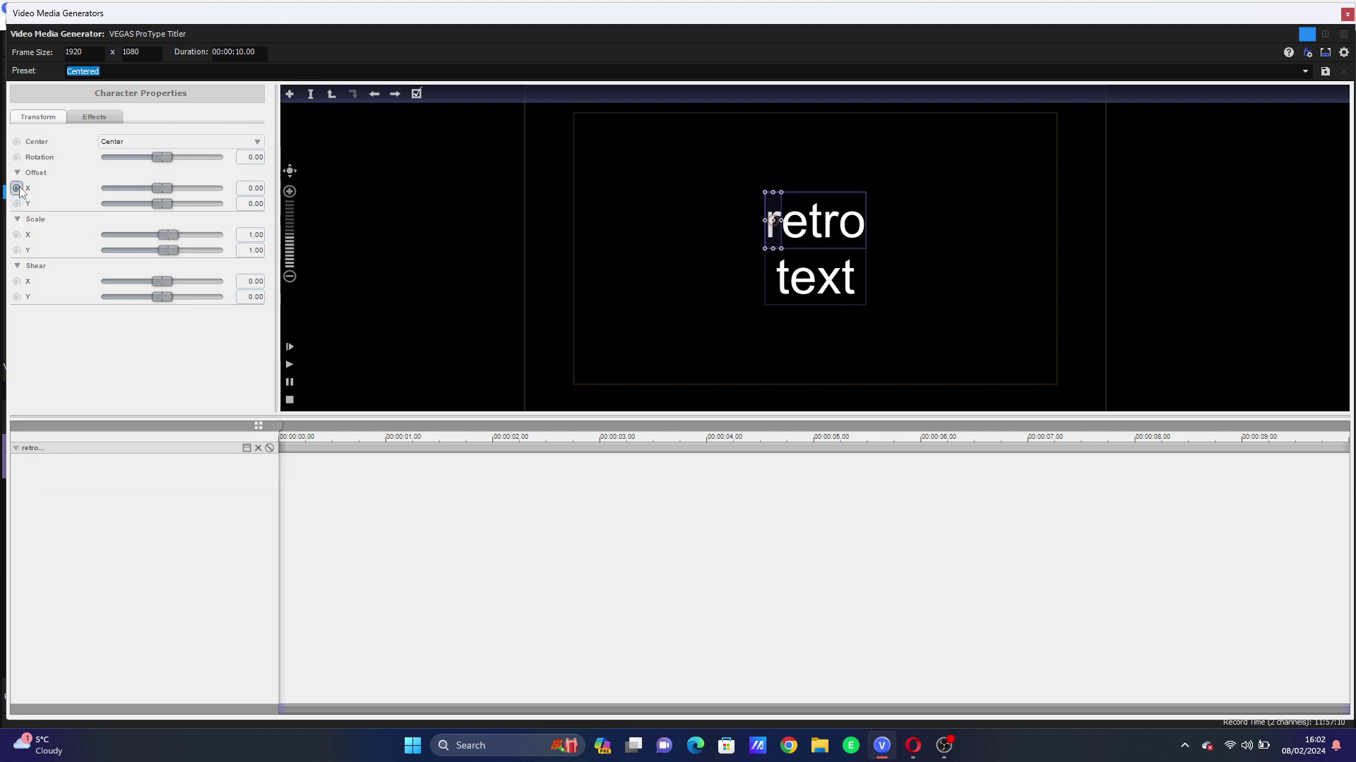
click(16, 235)
click(16, 250)
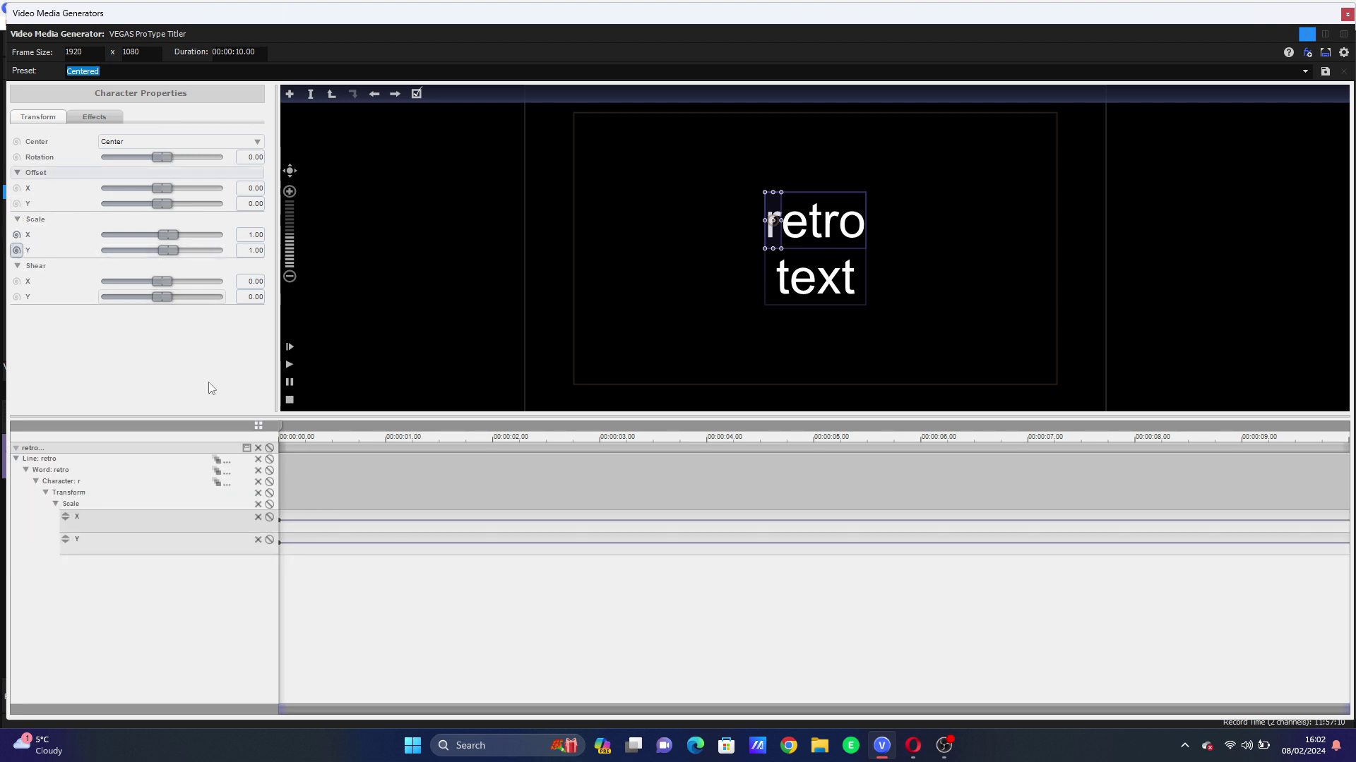
- Match the title generator's duration to the clip length of 00:00:01.00
key(space)
key(space)
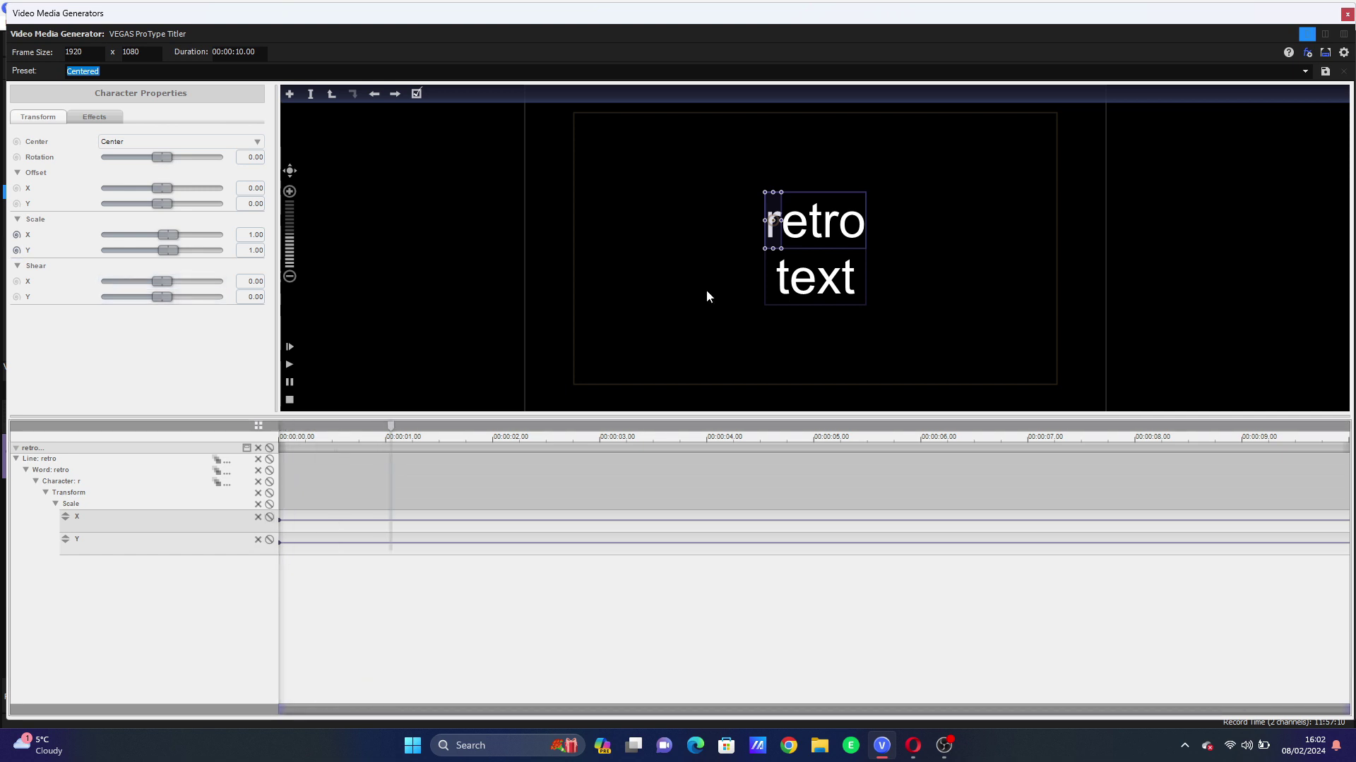
click(1324, 57)
- Add Scale X and Y keyframes of 1.00 for the "r" at frame 1
mouse_move(327, 476)
mouse_down()
mouse_move(306, 477)
mouse_move(350, 476)
mouse_move(313, 472)
mouse_up()
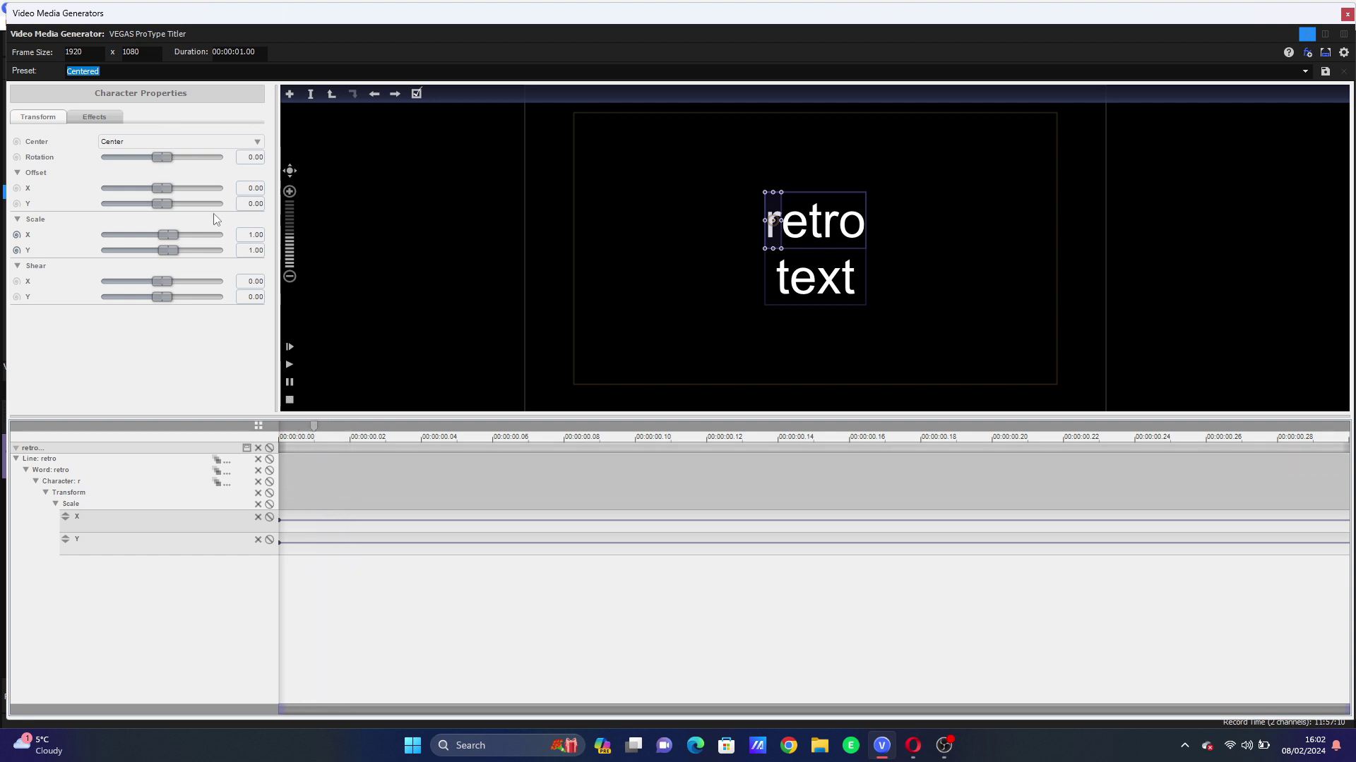
click(186, 234)
click(184, 248)
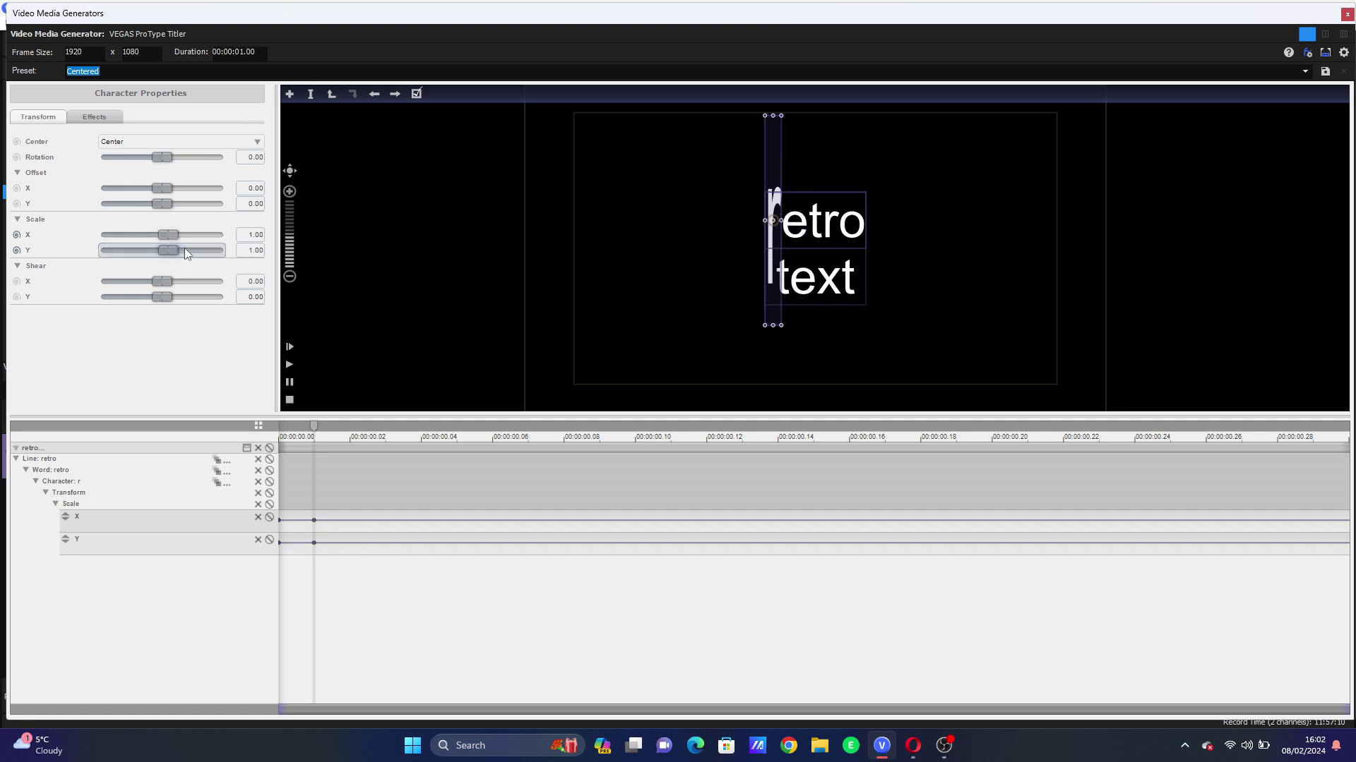
- Add keyframes at 00:00:00.02 that scale the "r" to 1.81 in both X and Y
click(334, 476)
drag(350, 479, 350, 478)
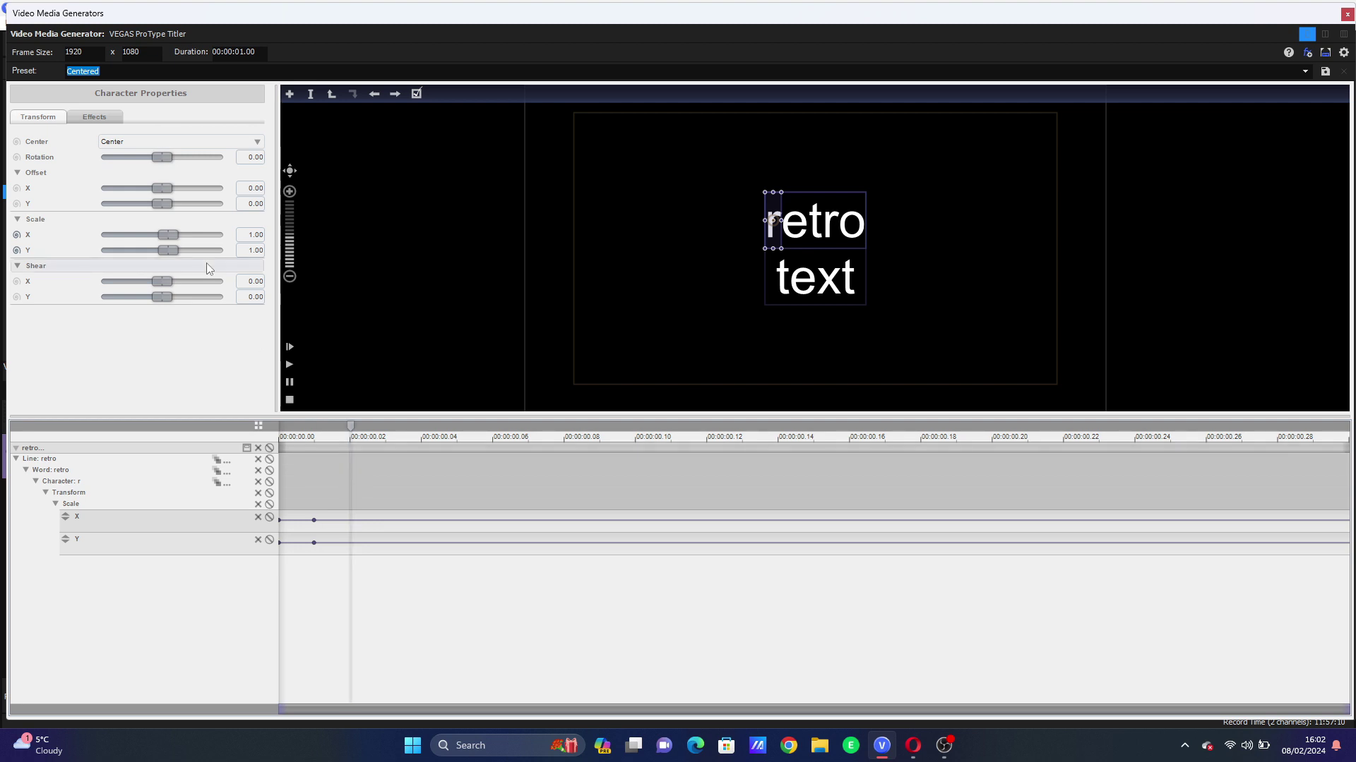
drag(168, 248, 173, 247)
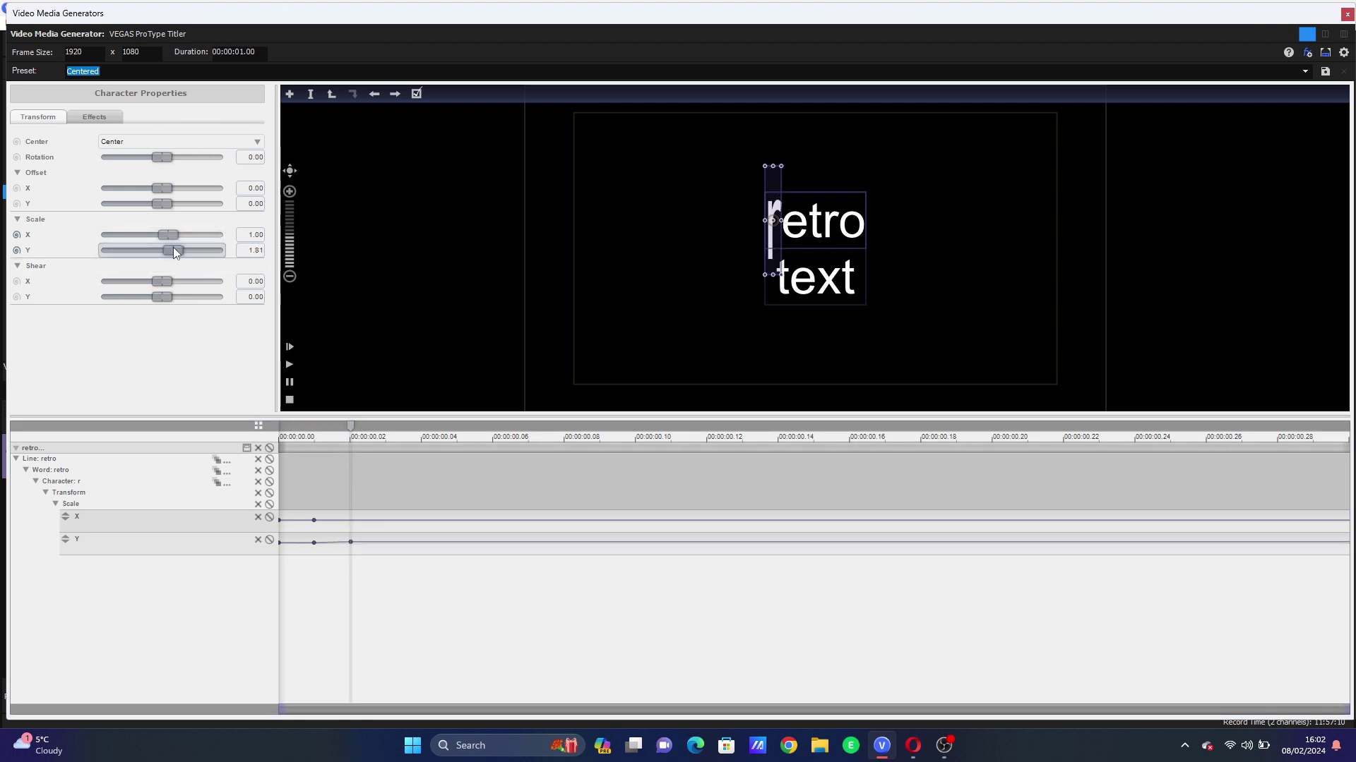
drag(171, 235, 173, 234)
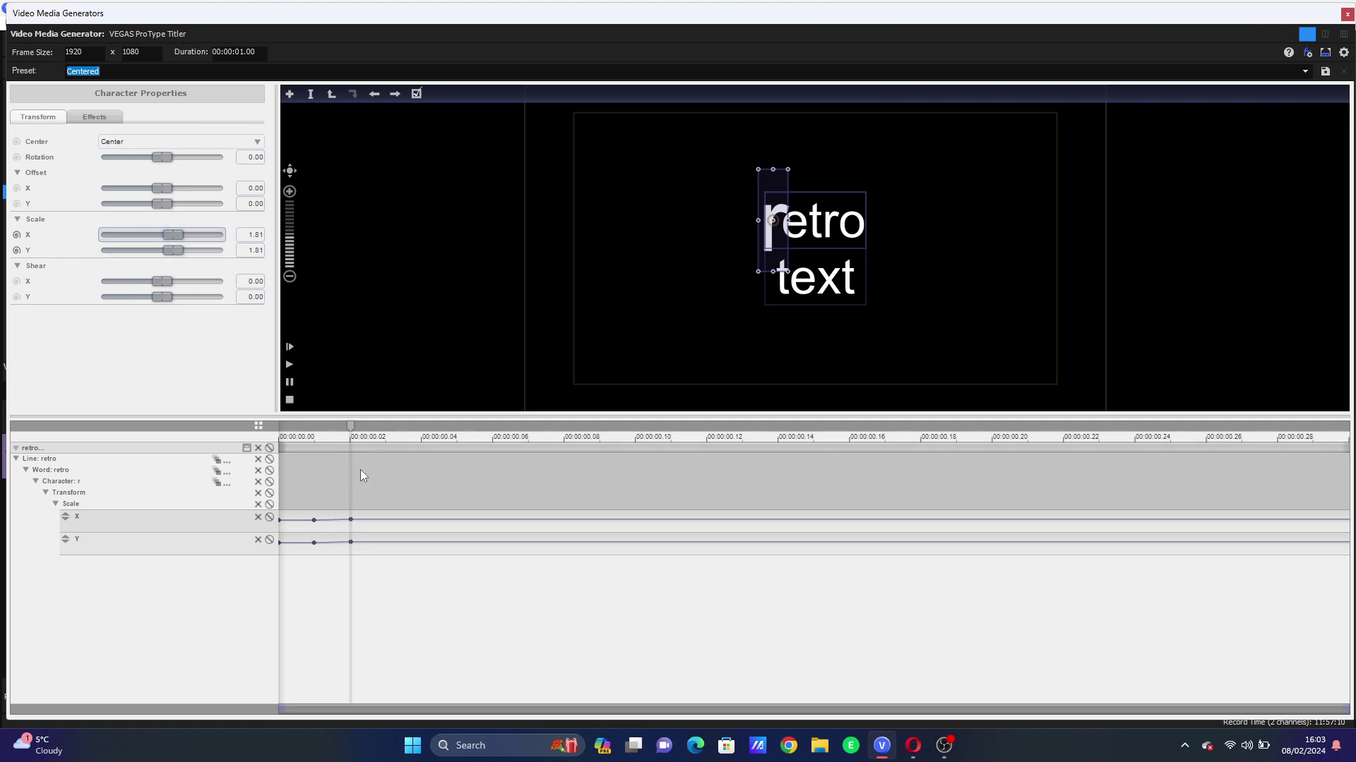
- Add keyframes at 00:00:00.06 returning the "r" to a scale of 1.00 in X and Y, and scrub through the animation
drag(370, 476, 456, 479)
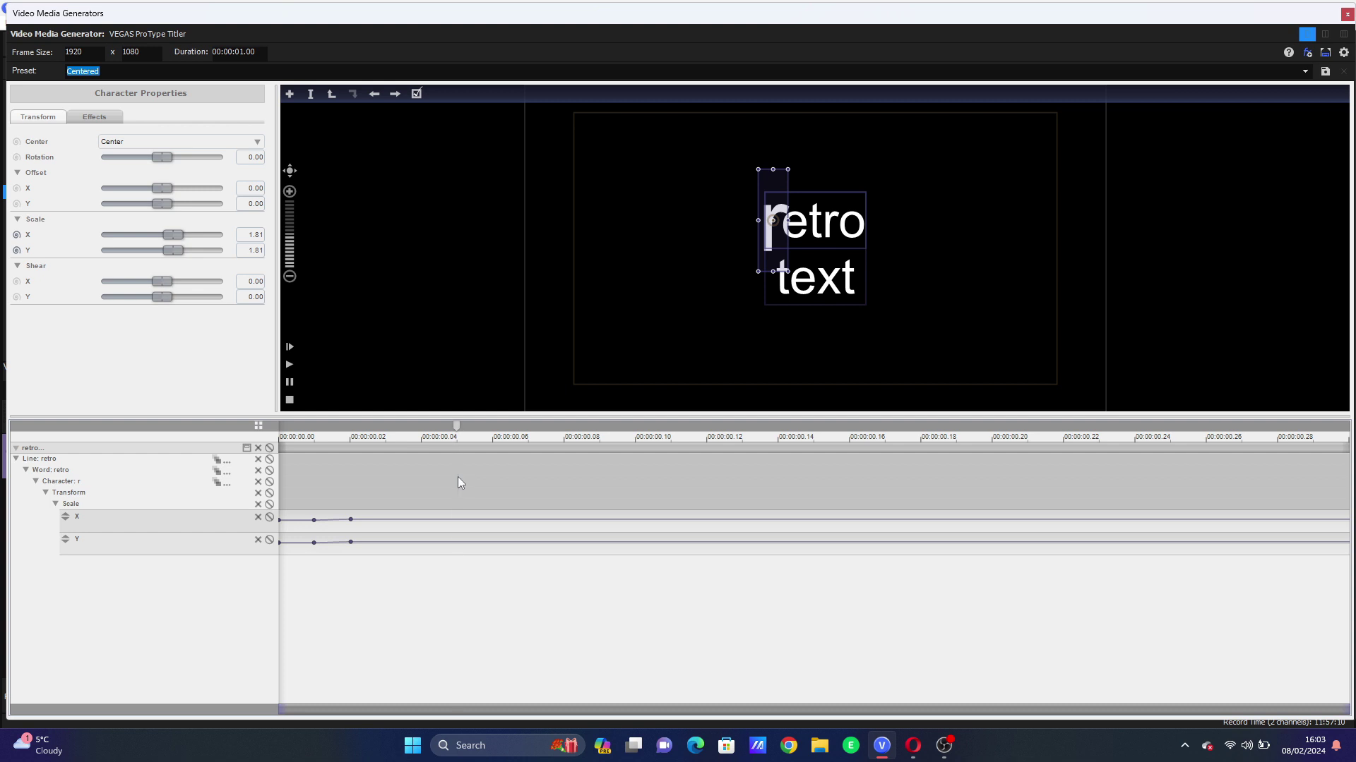
drag(457, 476, 494, 478)
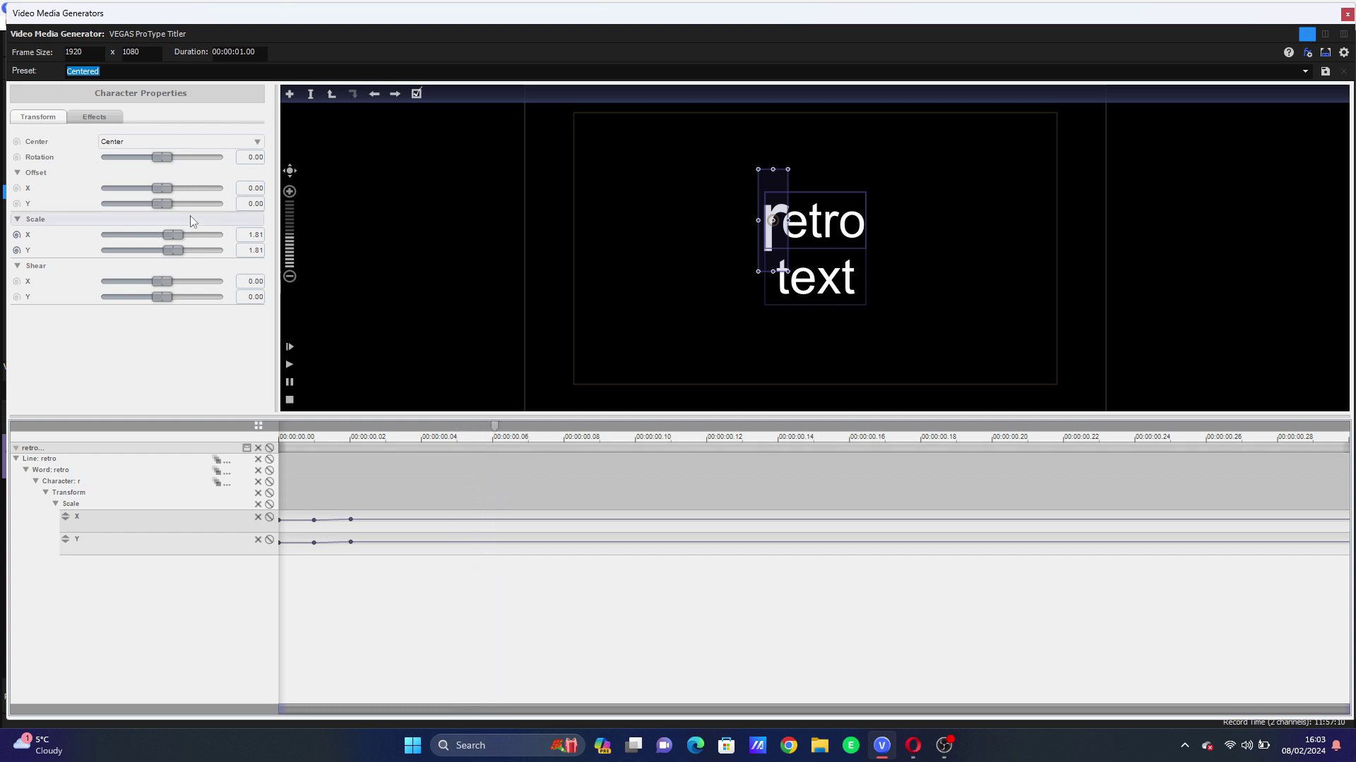
double_click(173, 252)
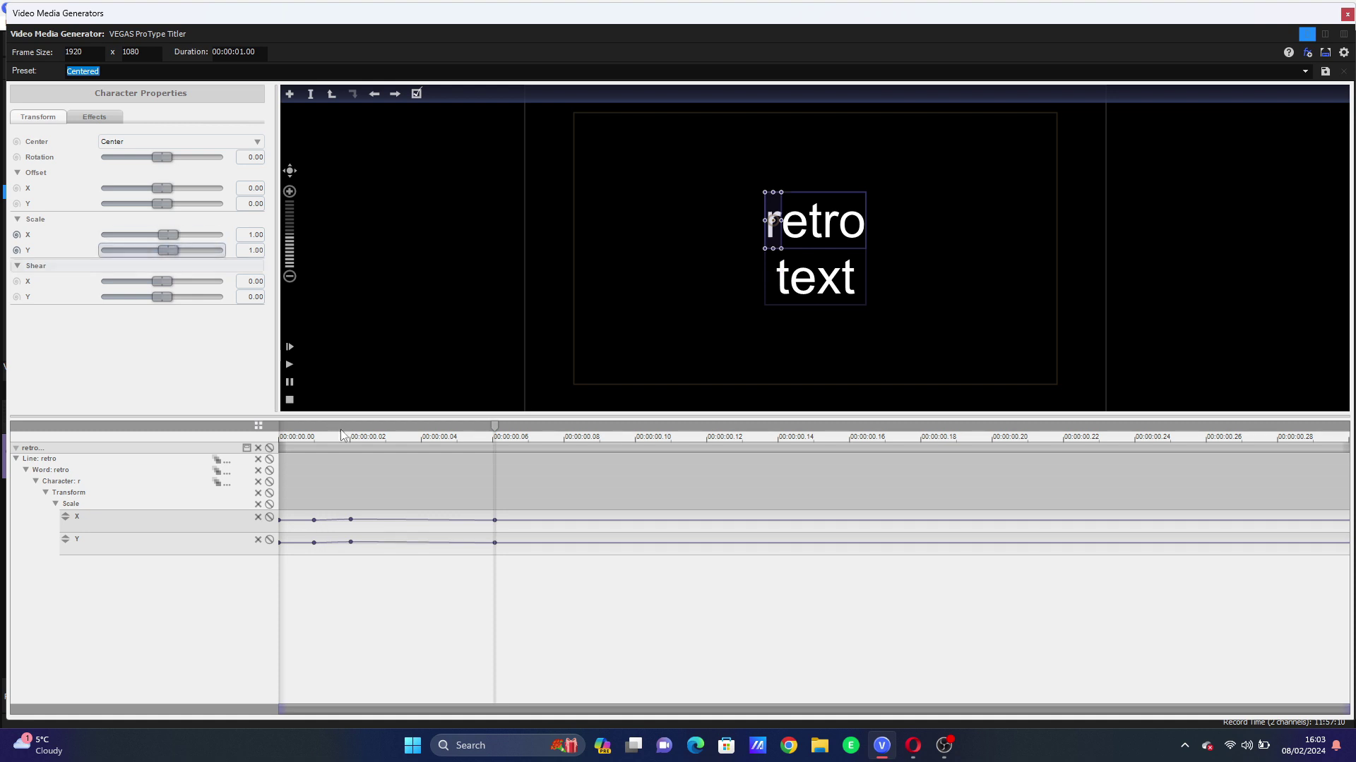
drag(337, 481, 473, 485)
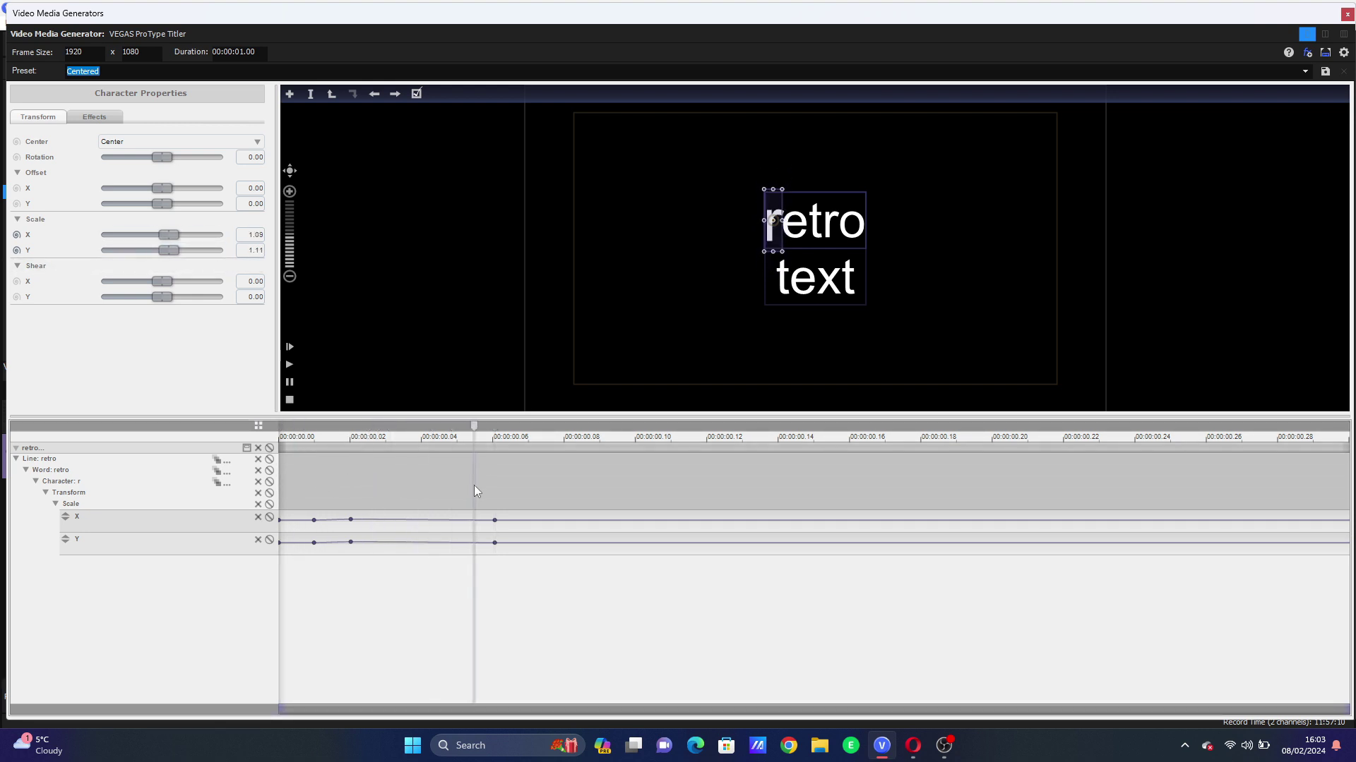
- Change the interpolation of the "r" character's Scale X keyframe at 00:00:00.02 to Fast
click(351, 519)
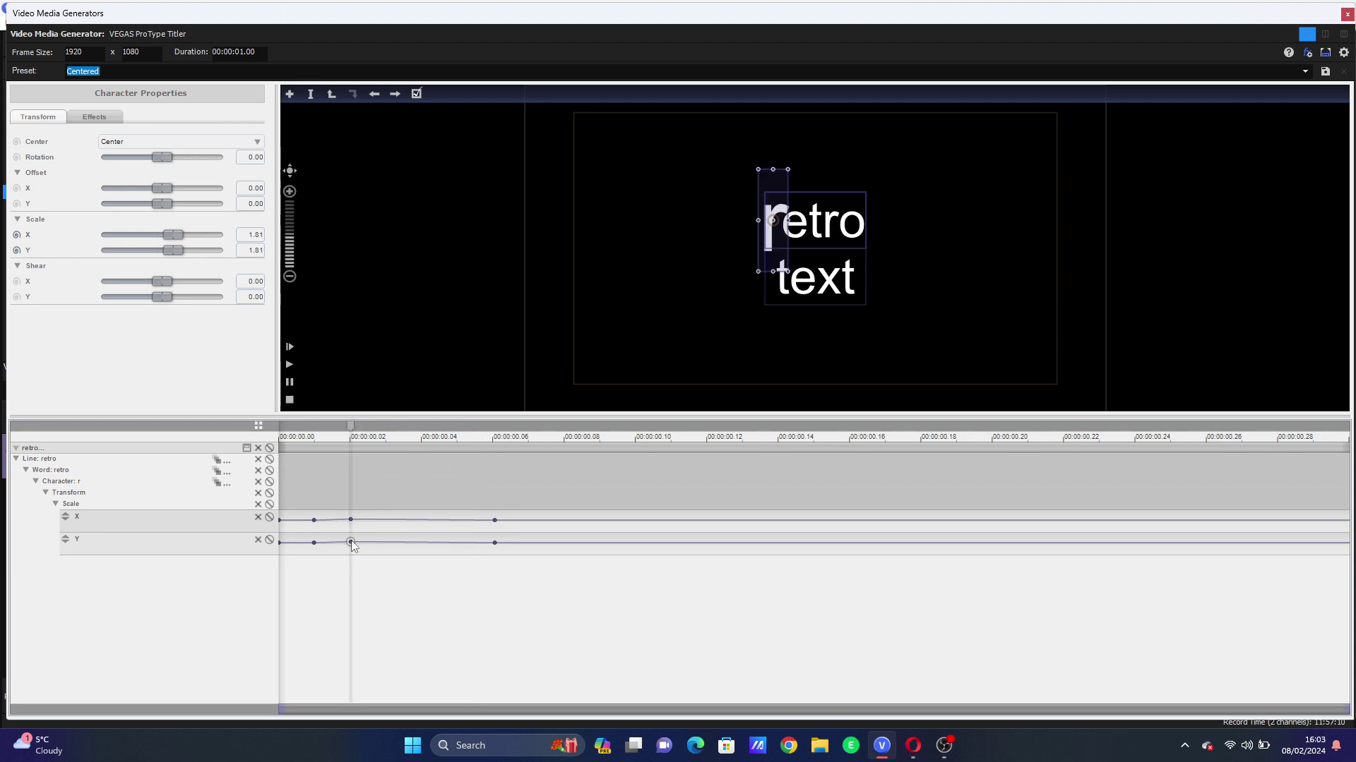
right_click(351, 520)
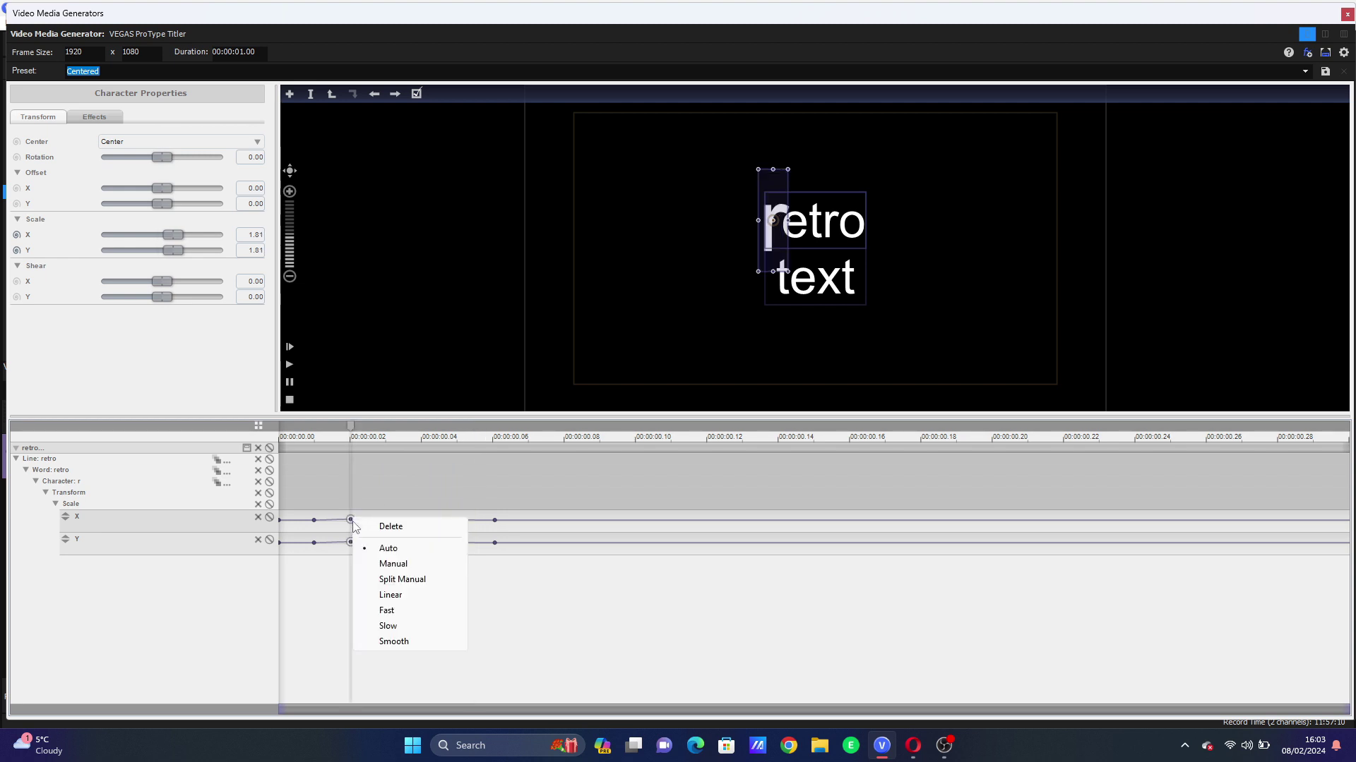
click(387, 609)
click(345, 472)
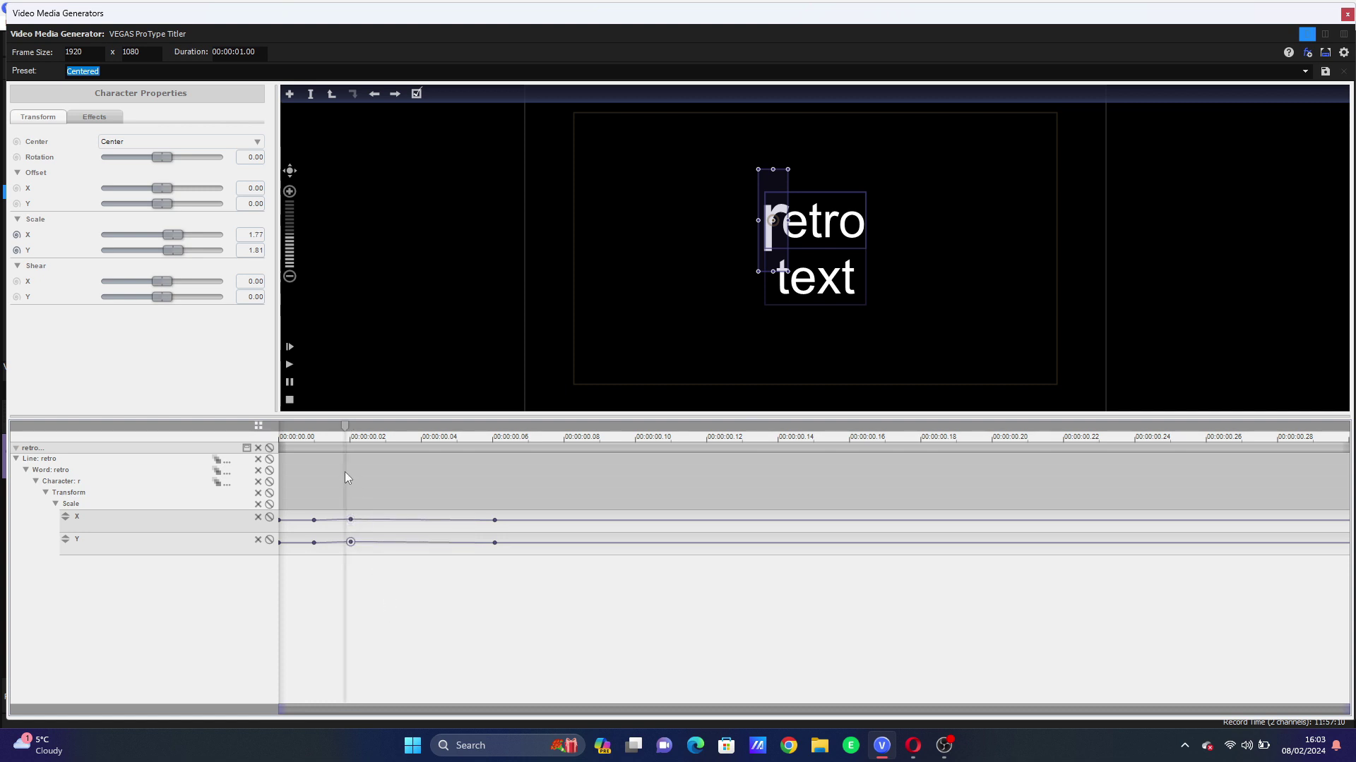
right_click(353, 519)
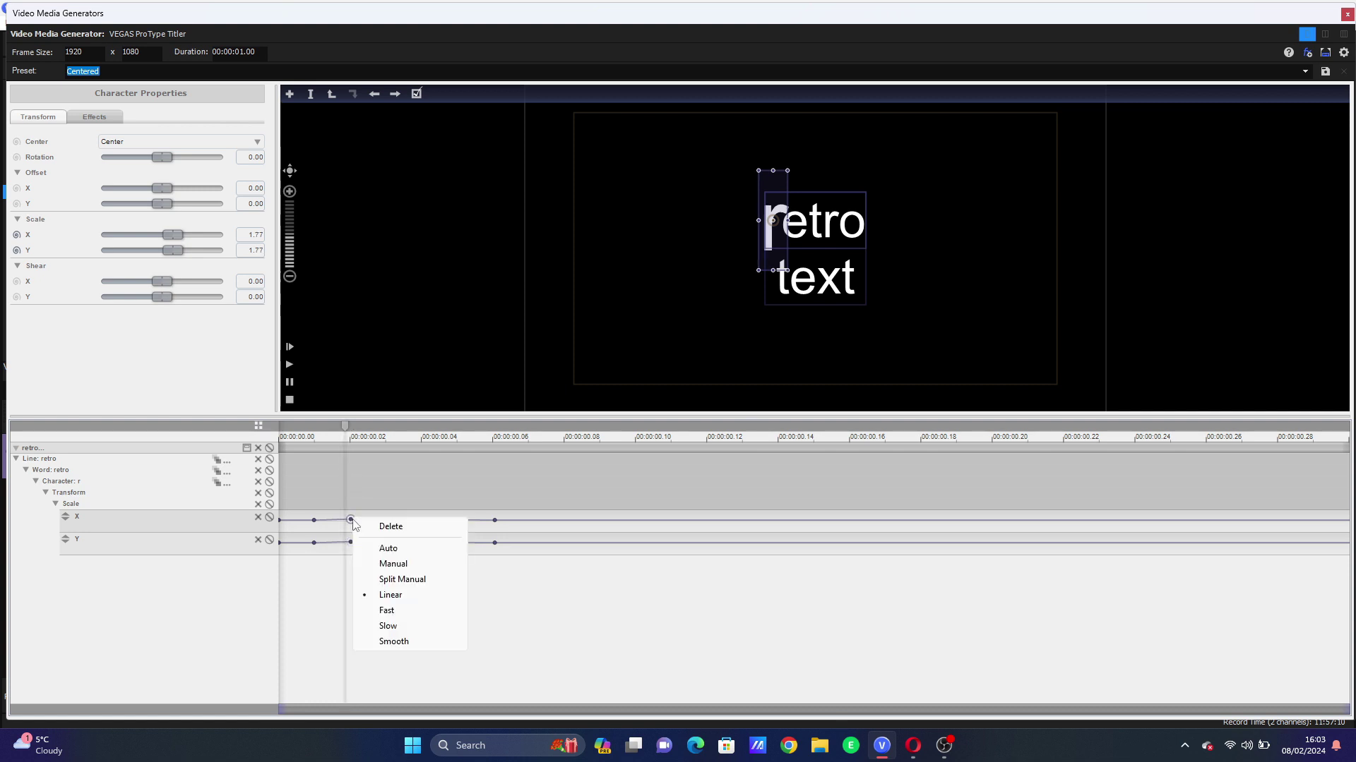
click(382, 611)
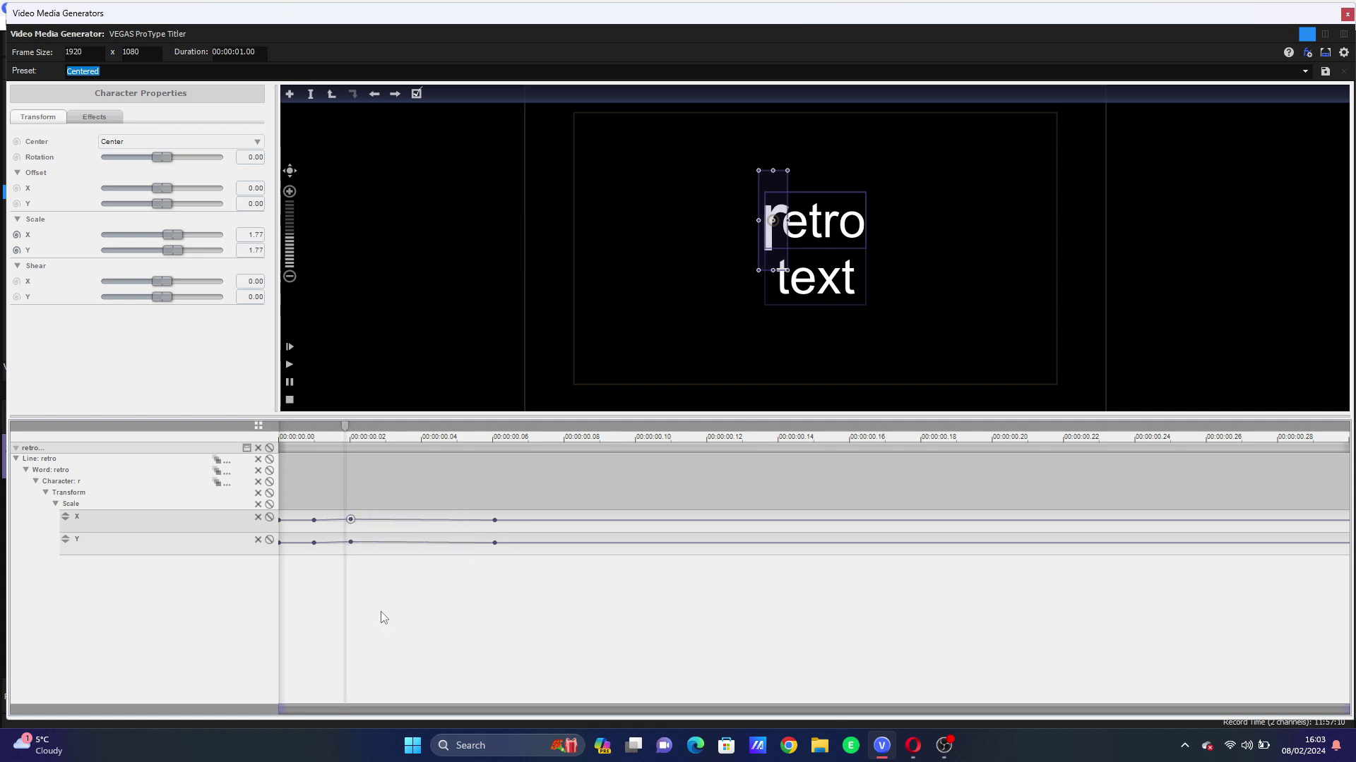
- Change the interpolation of the "r" character's Scale Y keyframe at 00:00:00.02 to Fast and preview the animation
right_click(351, 543)
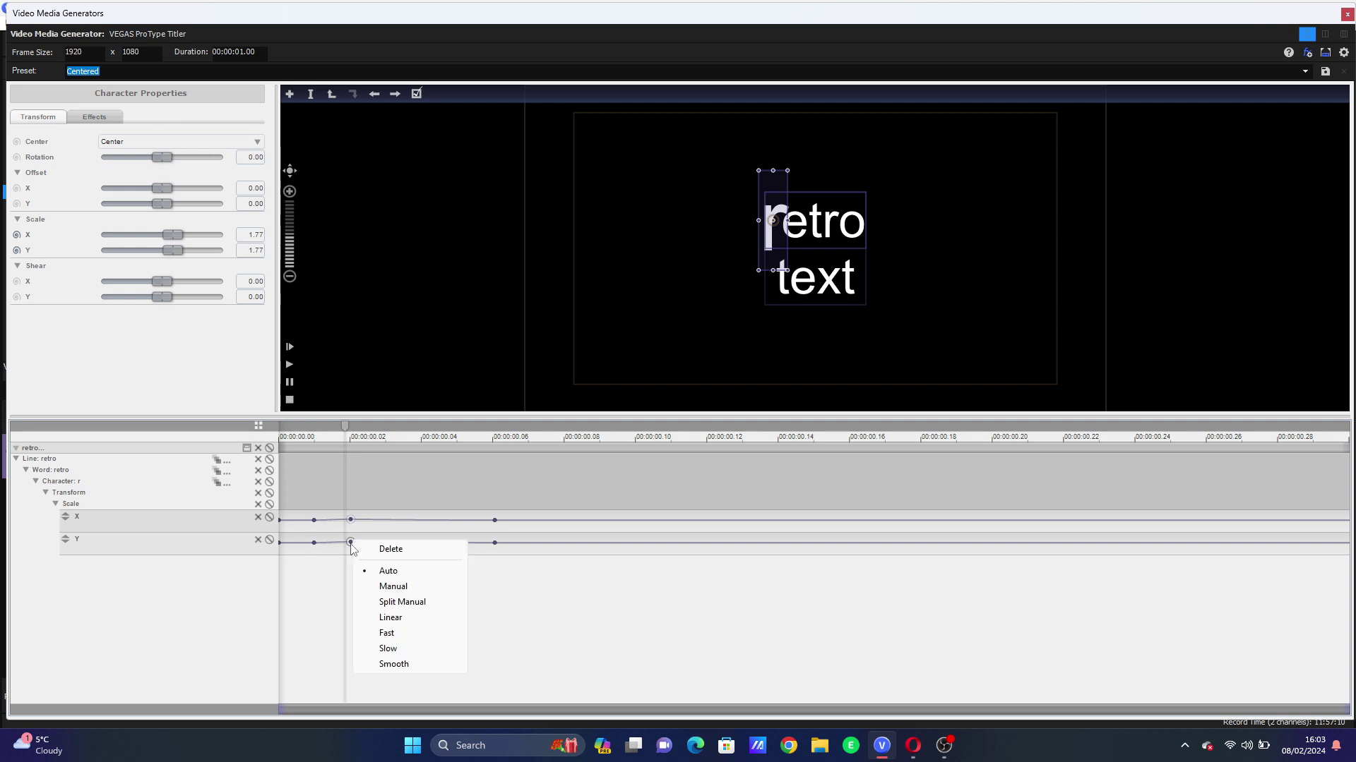
click(380, 632)
click(338, 497)
key(space)
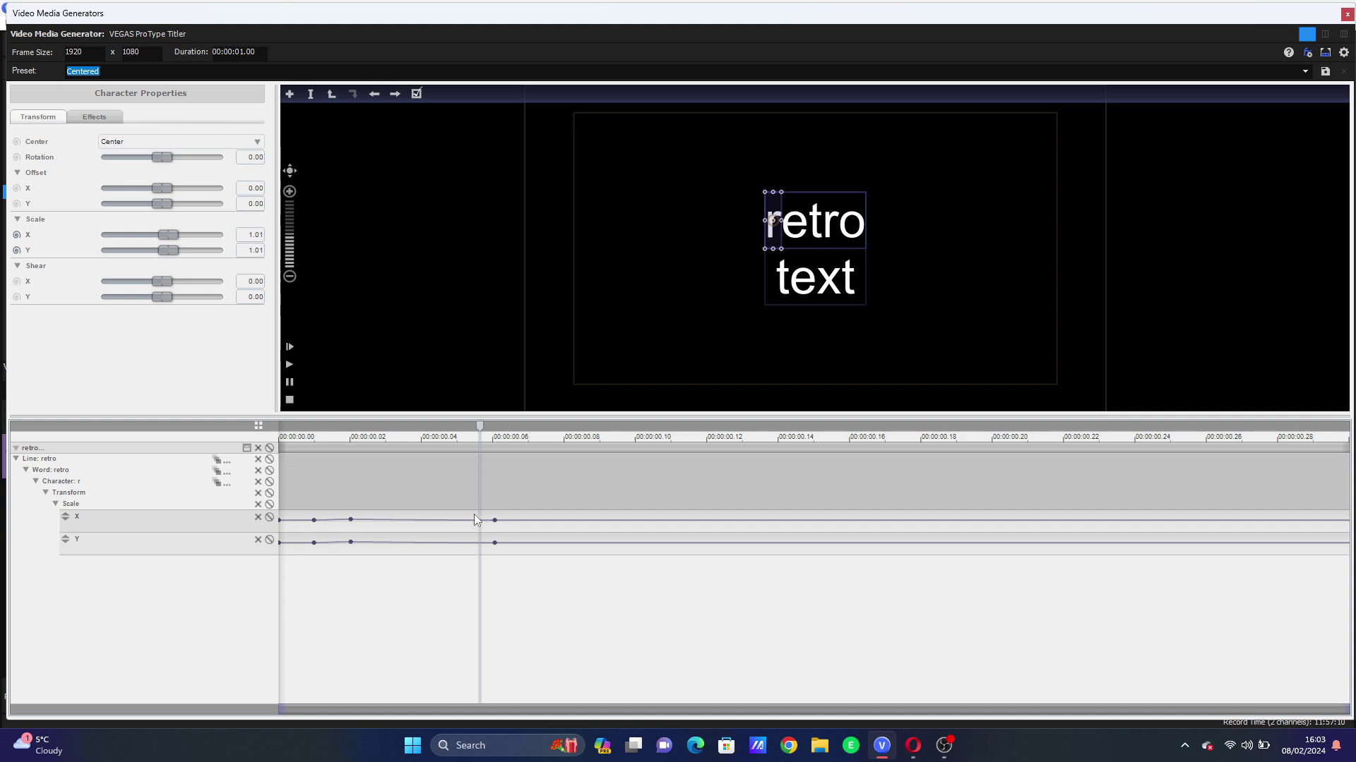
- Enable cascading so the "r" scale animation runs through the following characters, and scrub through the timeline
click(217, 477)
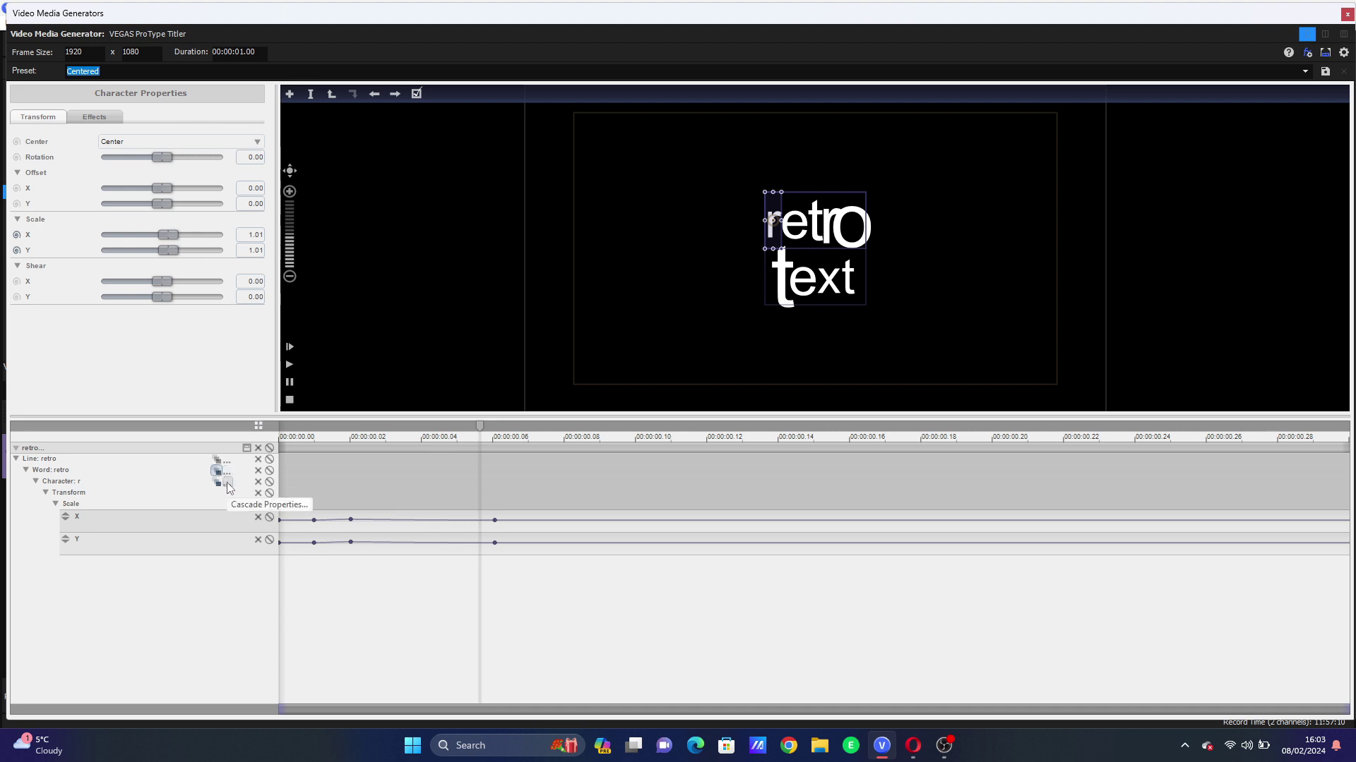
click(295, 481)
drag(285, 479, 1137, 496)
- In the "r" character's cascade settings, set the duration to 54.05 and the delay curve's first point to Fast, then scrub the animation
click(226, 483)
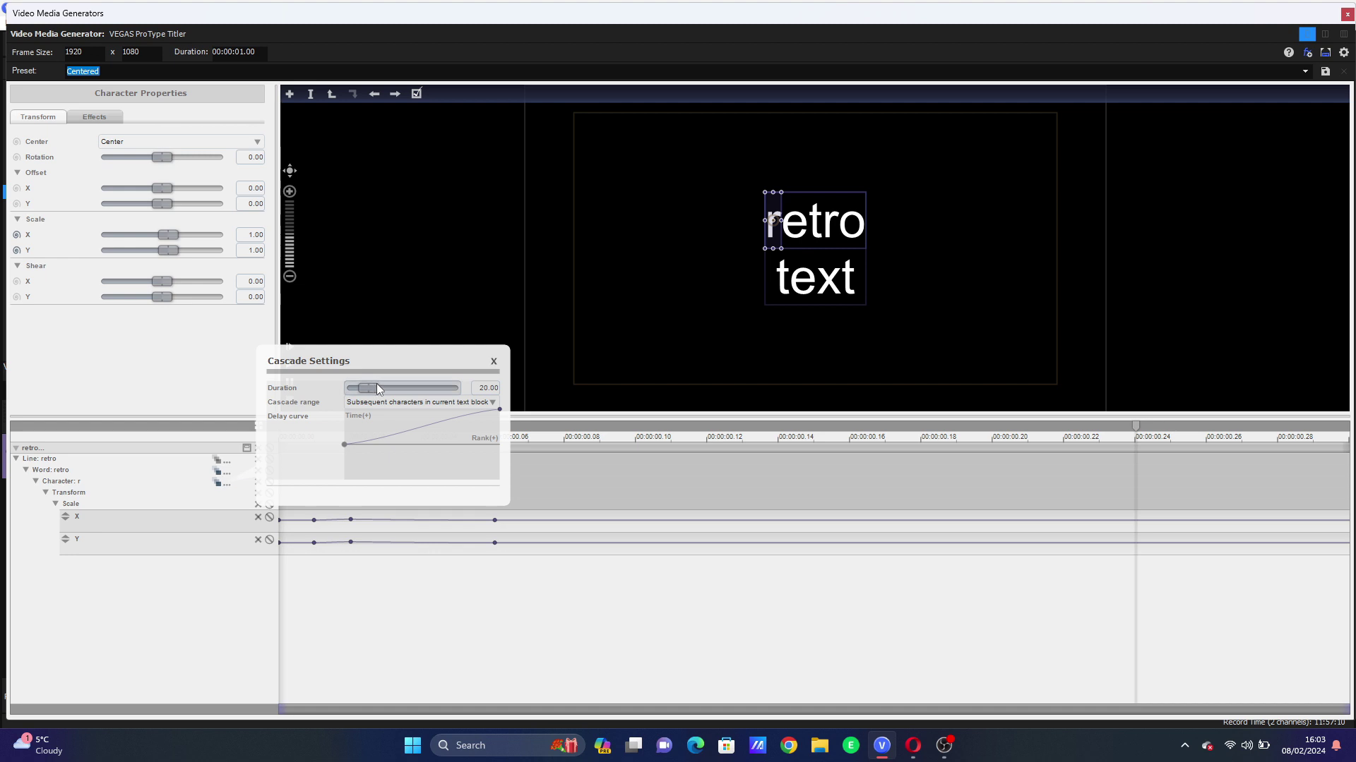
drag(387, 388, 401, 388)
mouse_move(422, 391)
mouse_down()
mouse_move(436, 397)
mouse_move(408, 393)
mouse_up()
right_click(347, 445)
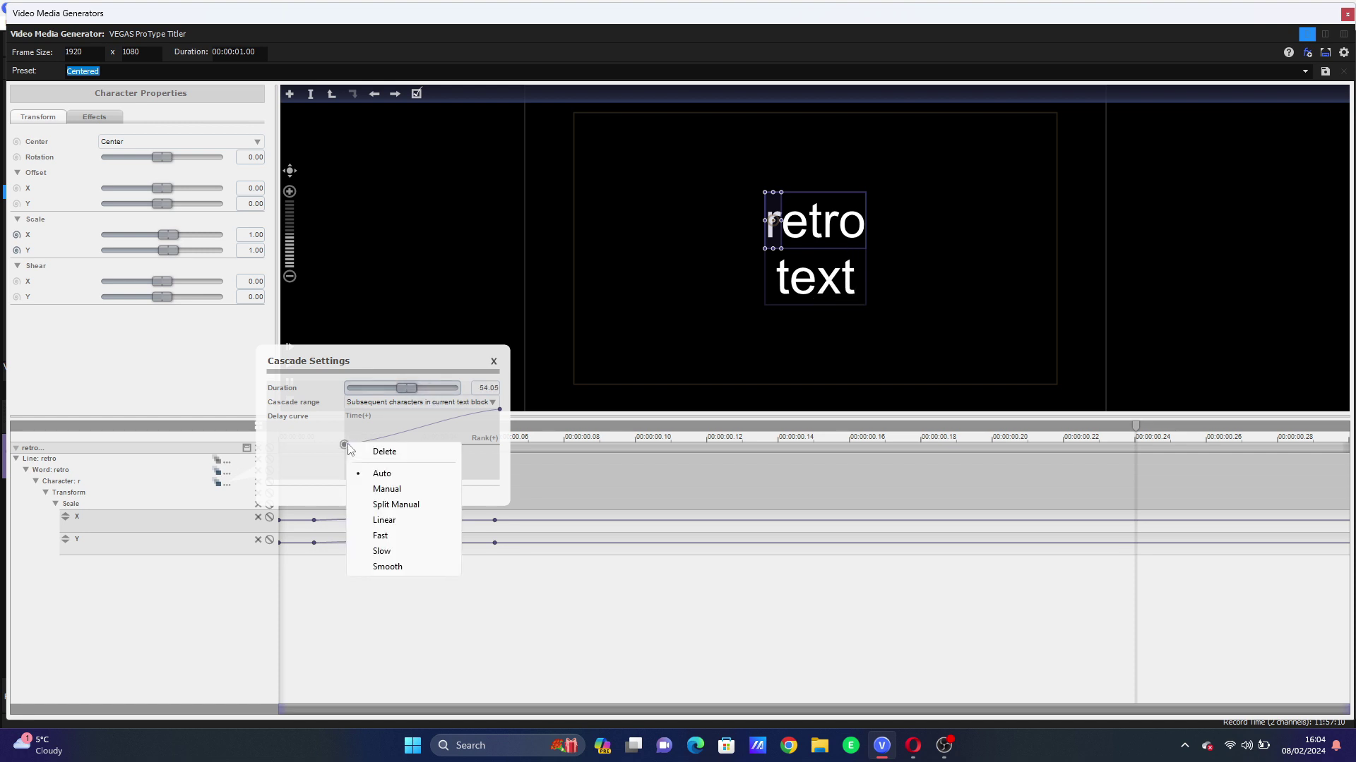
click(374, 535)
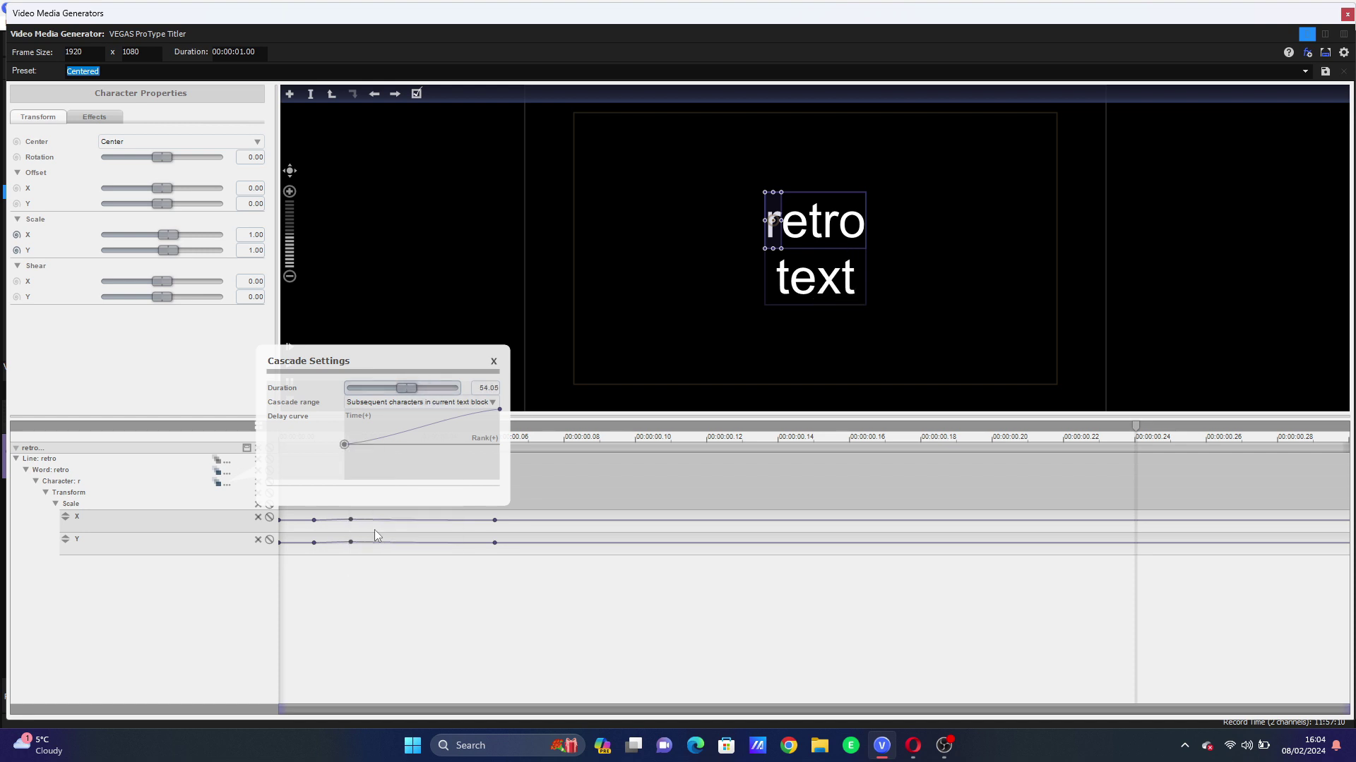
click(227, 481)
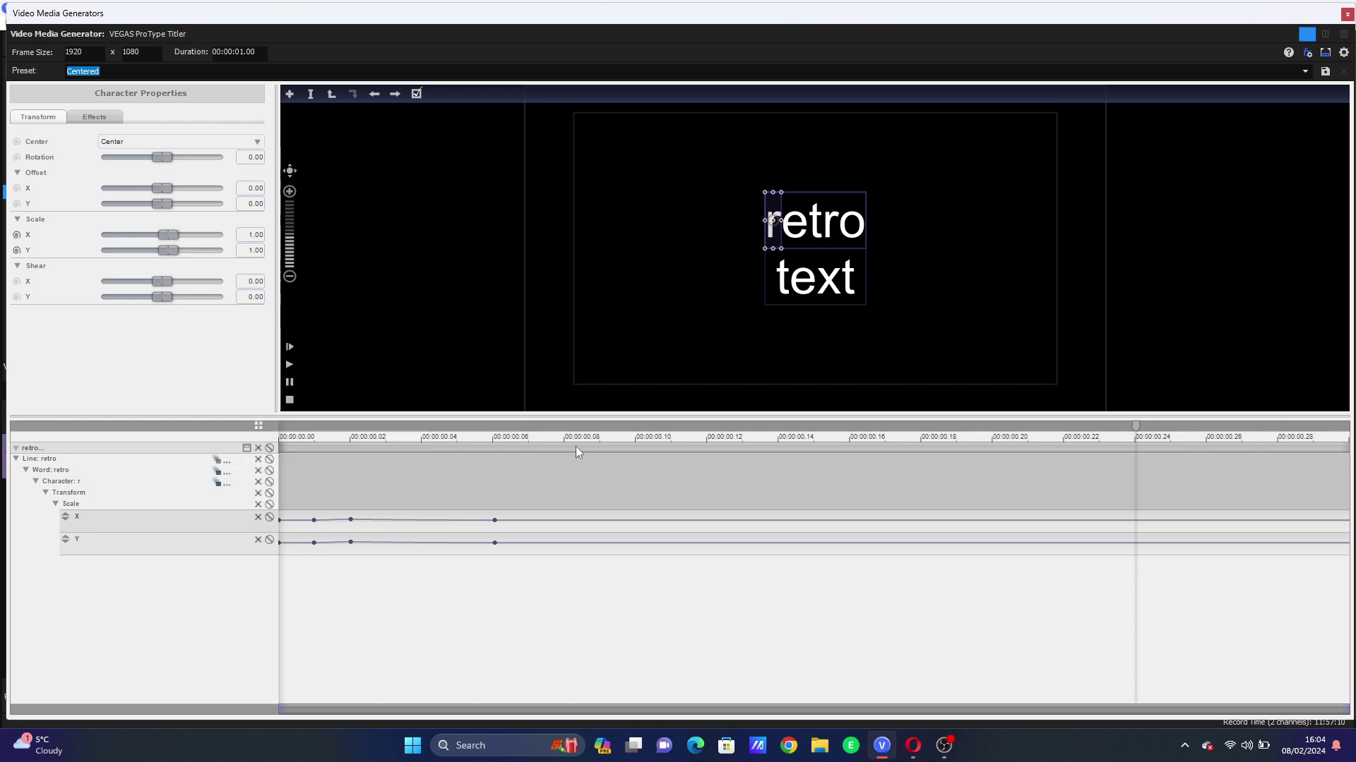
drag(586, 489, 1094, 489)
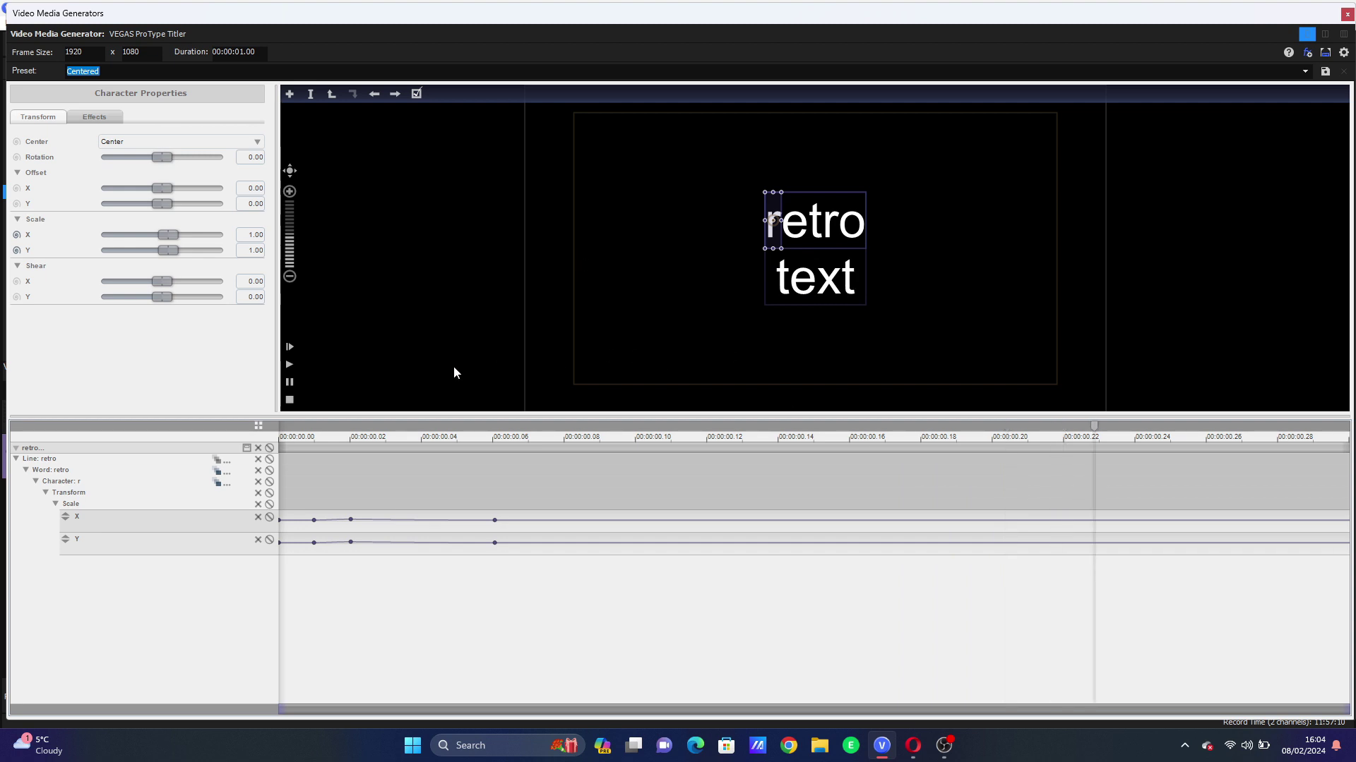
- View the character's effects properties, then close the title generator and play the title on the project timeline
click(101, 120)
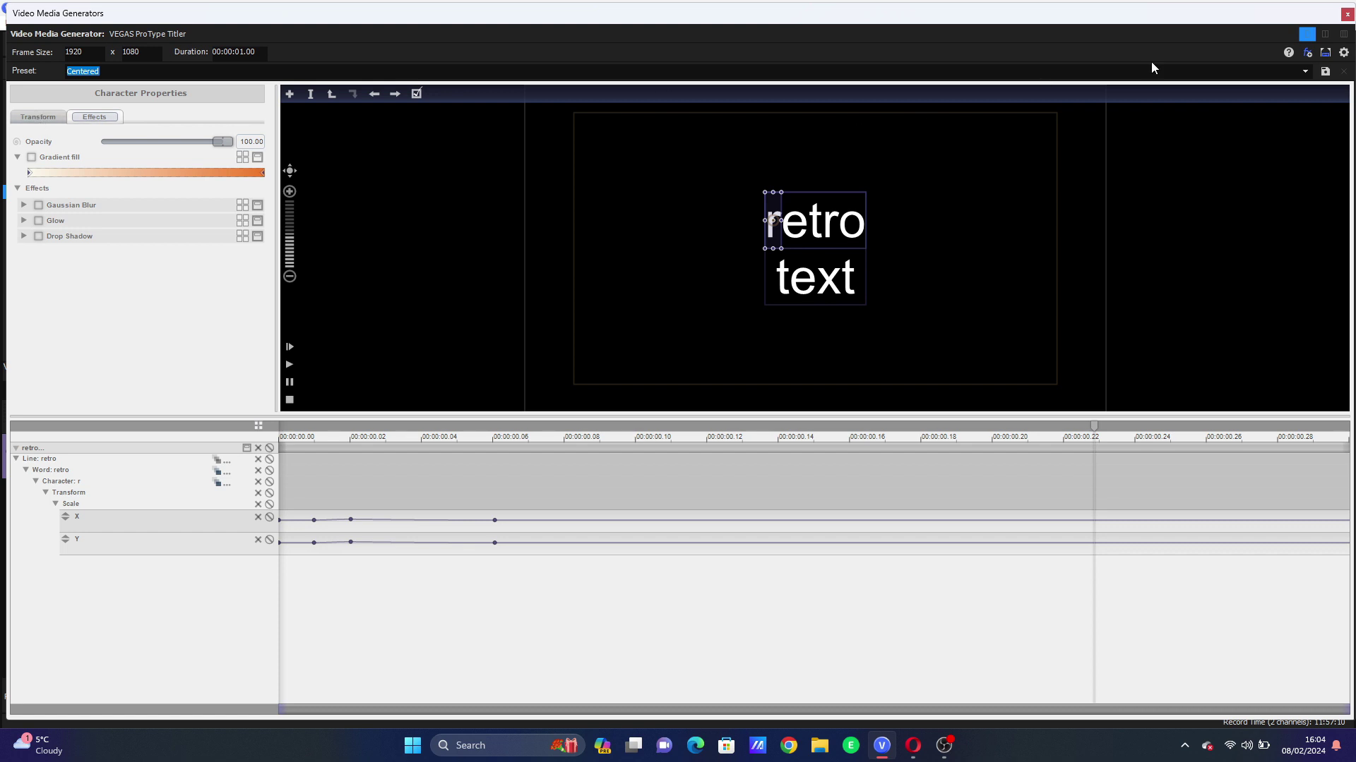
click(1347, 15)
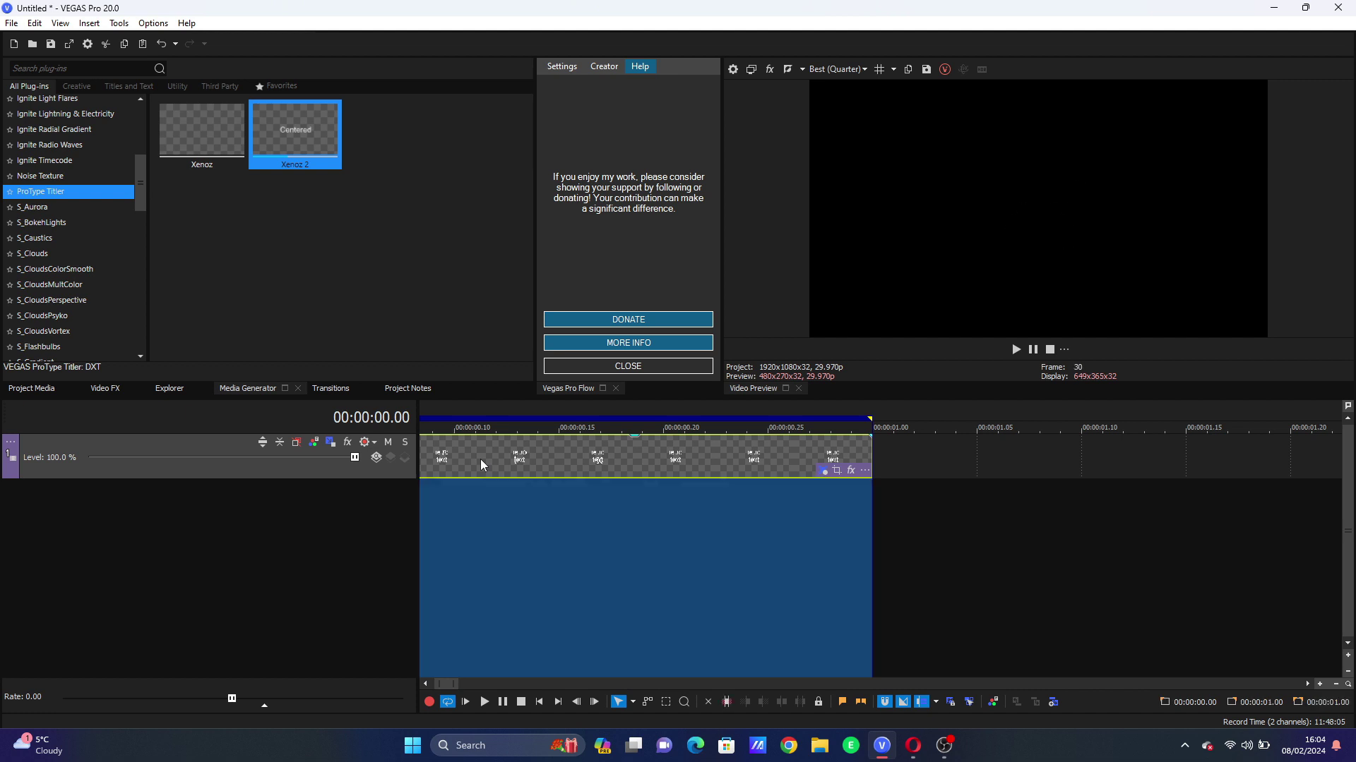
key(space)
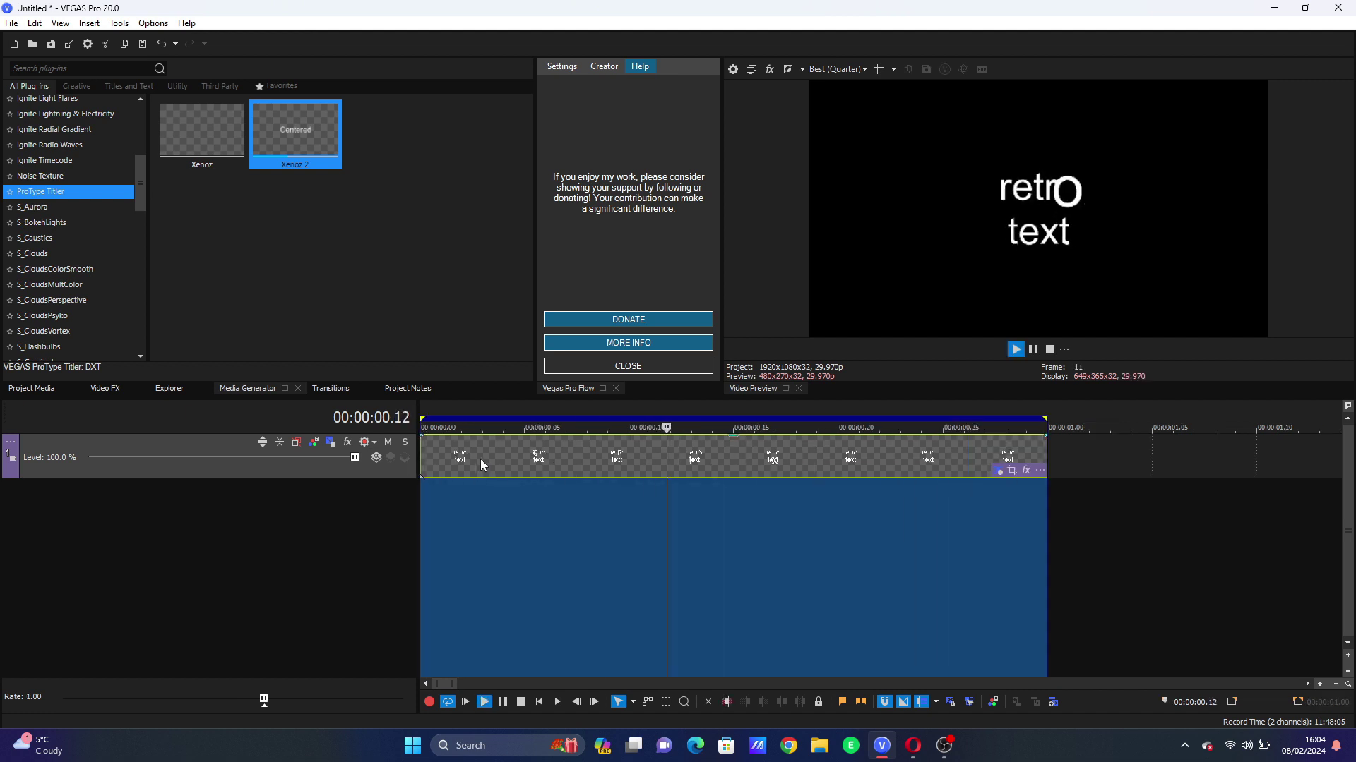
click(480, 459)
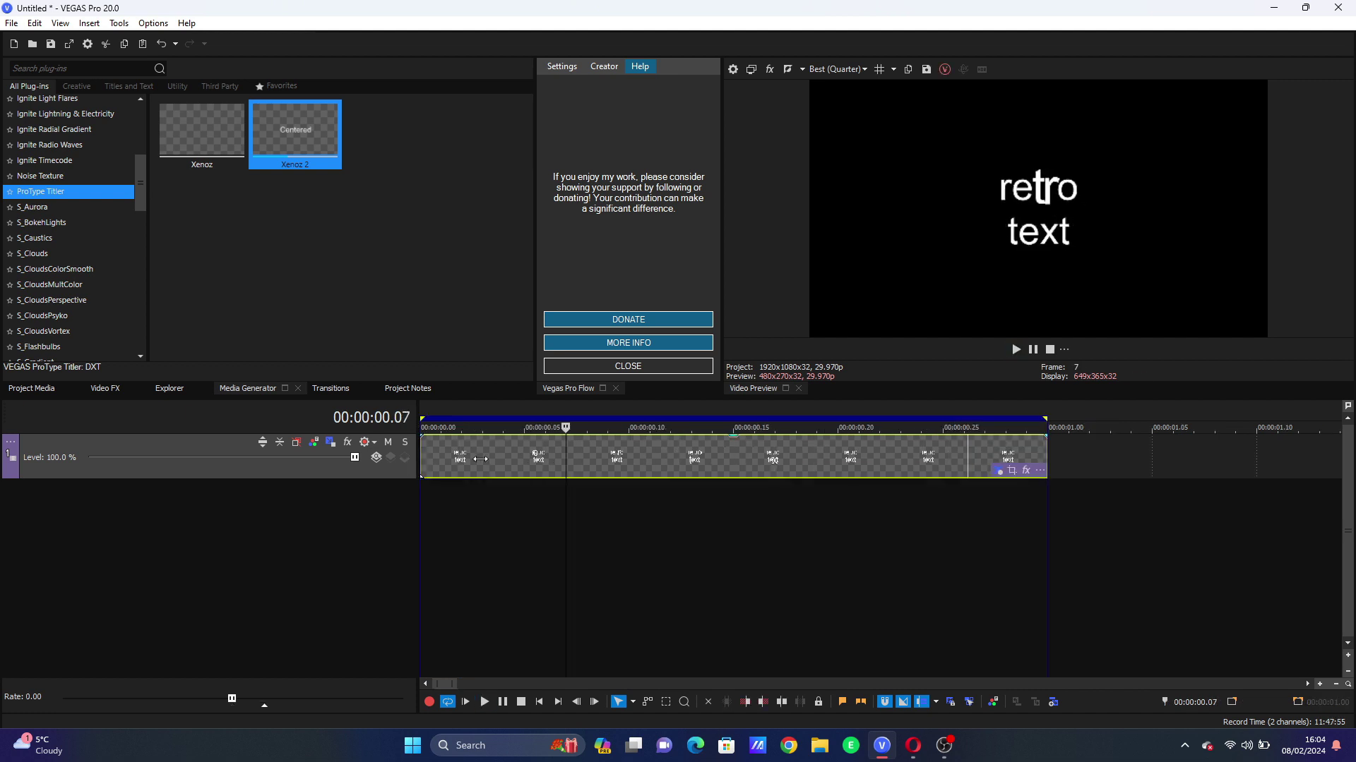
- Reopen the title's generated media and save its animation to the collections as "Retro ANimation [basic]", then close the titler
click(998, 470)
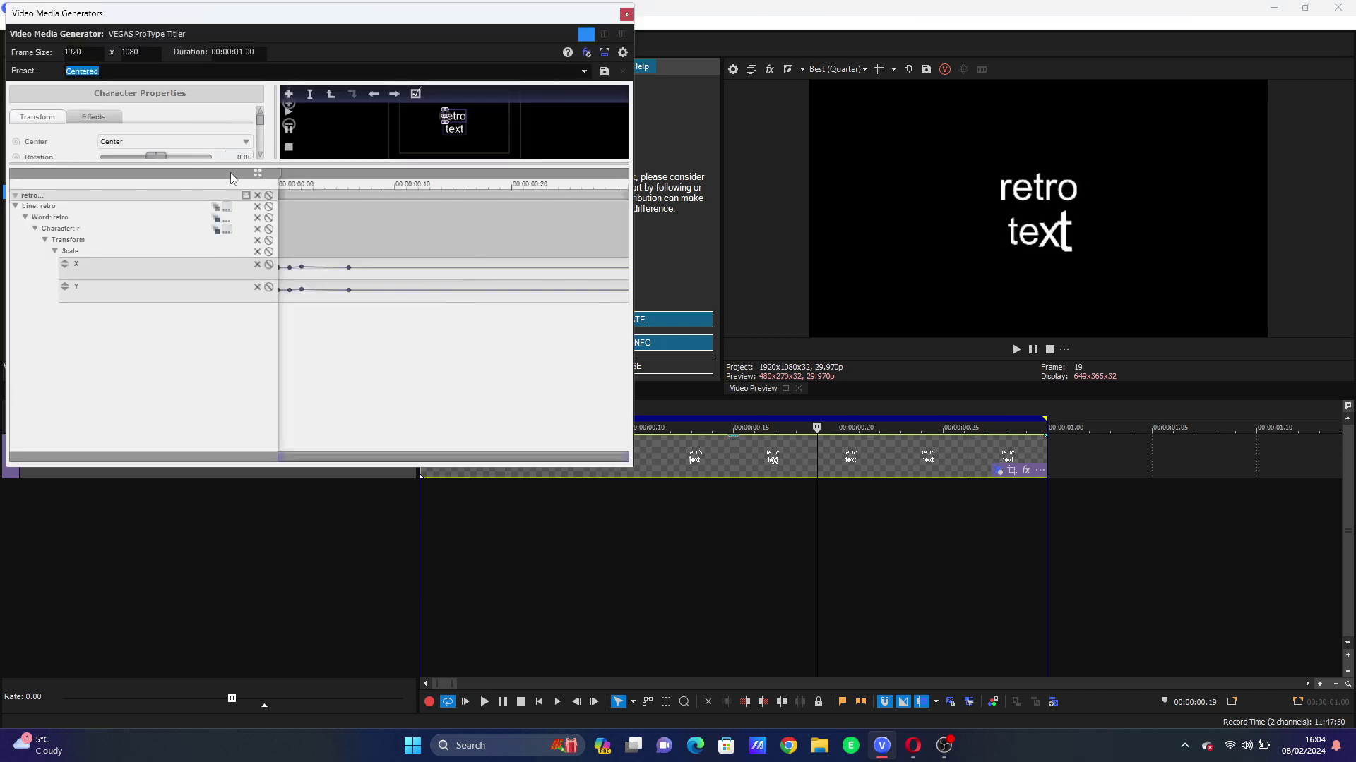
drag(364, 161, 296, 328)
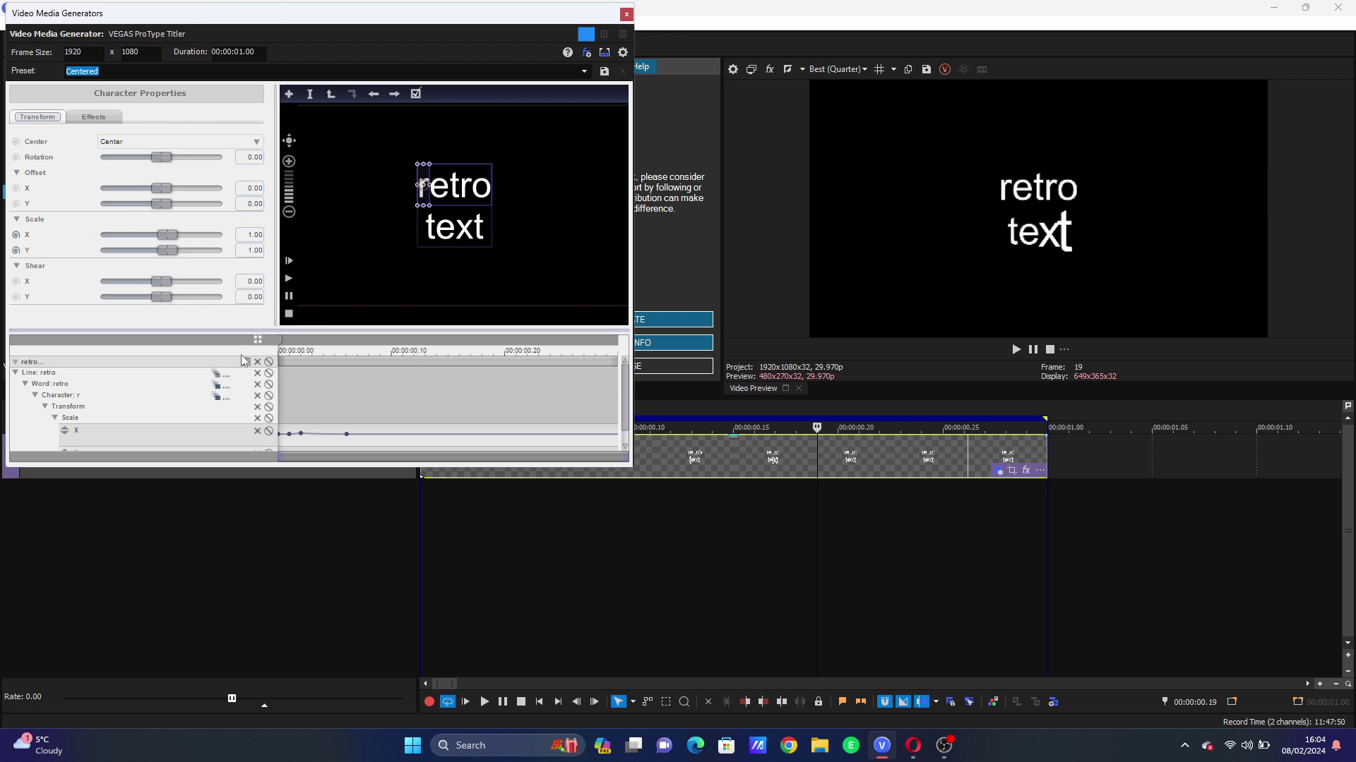
click(246, 362)
text(Retro ANimation [basic)
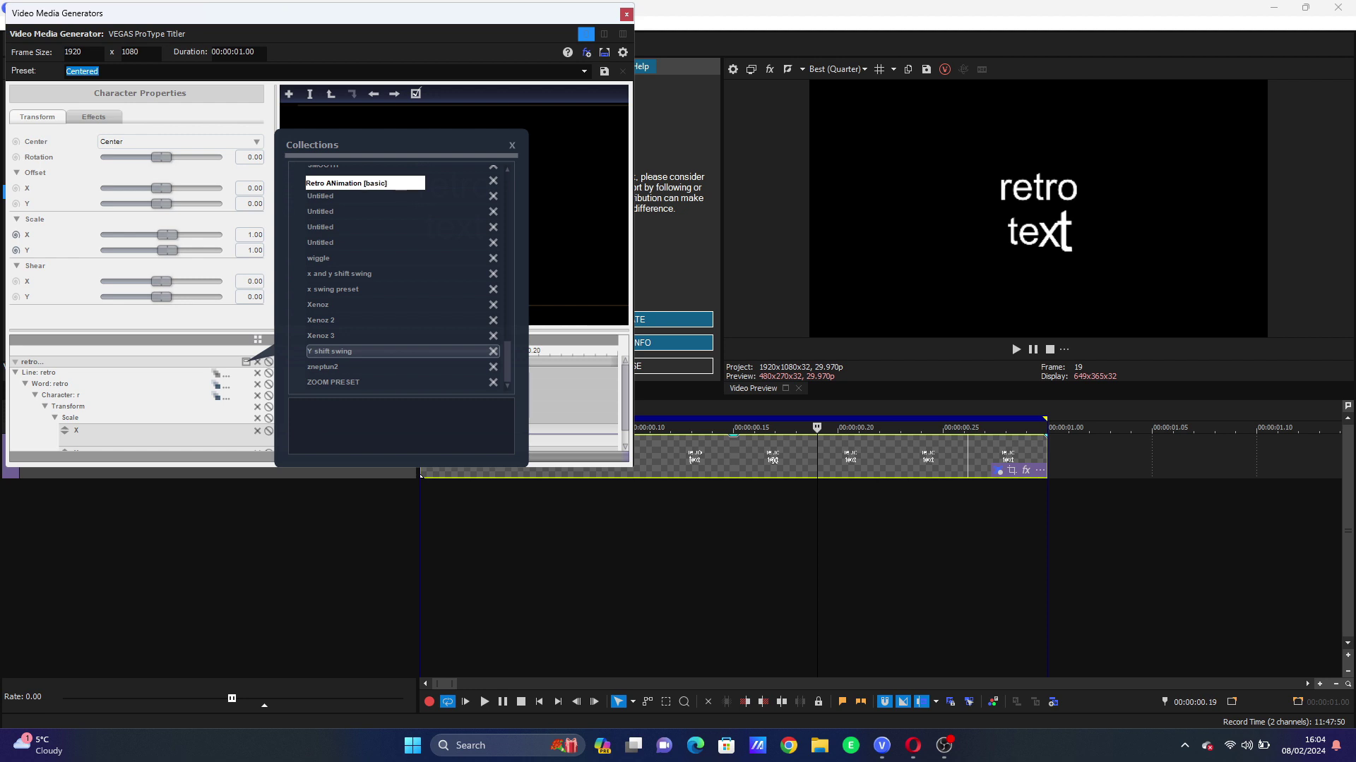
key(Return)
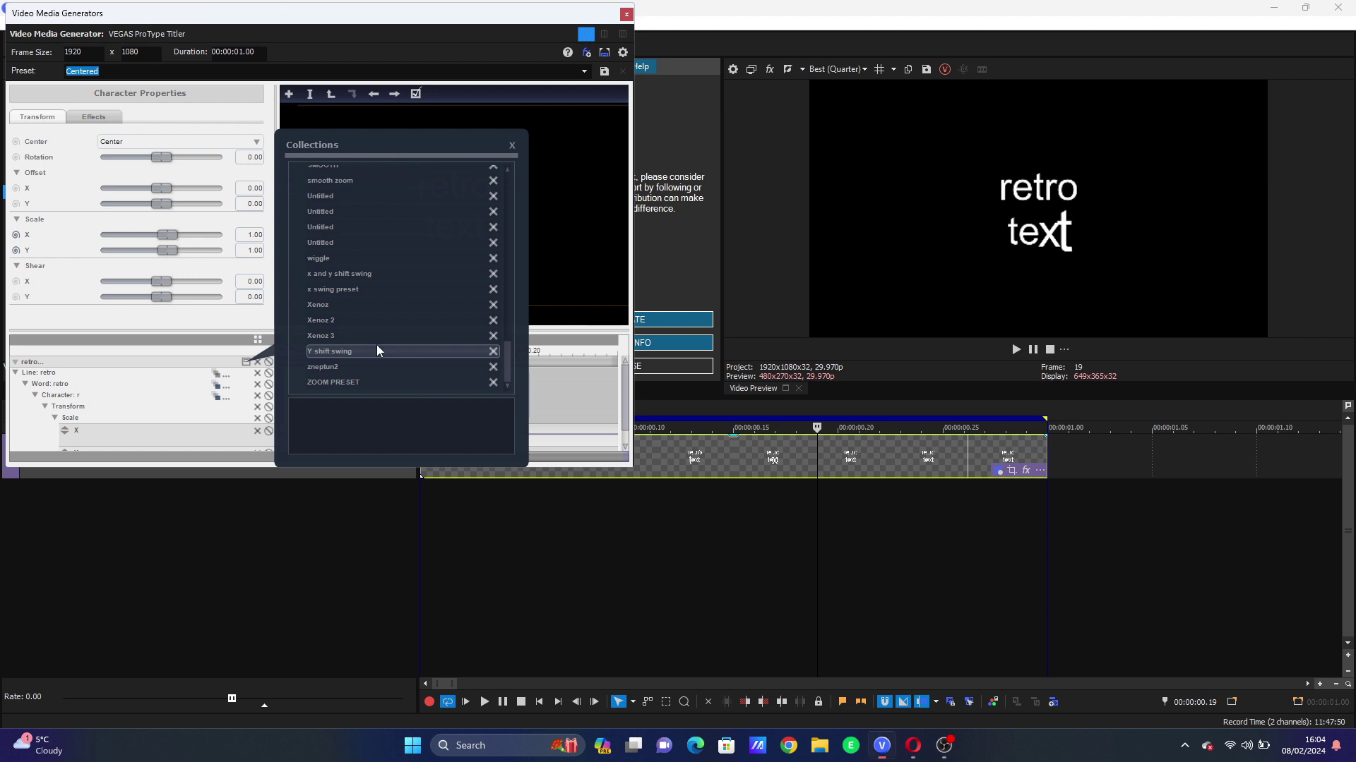
click(512, 144)
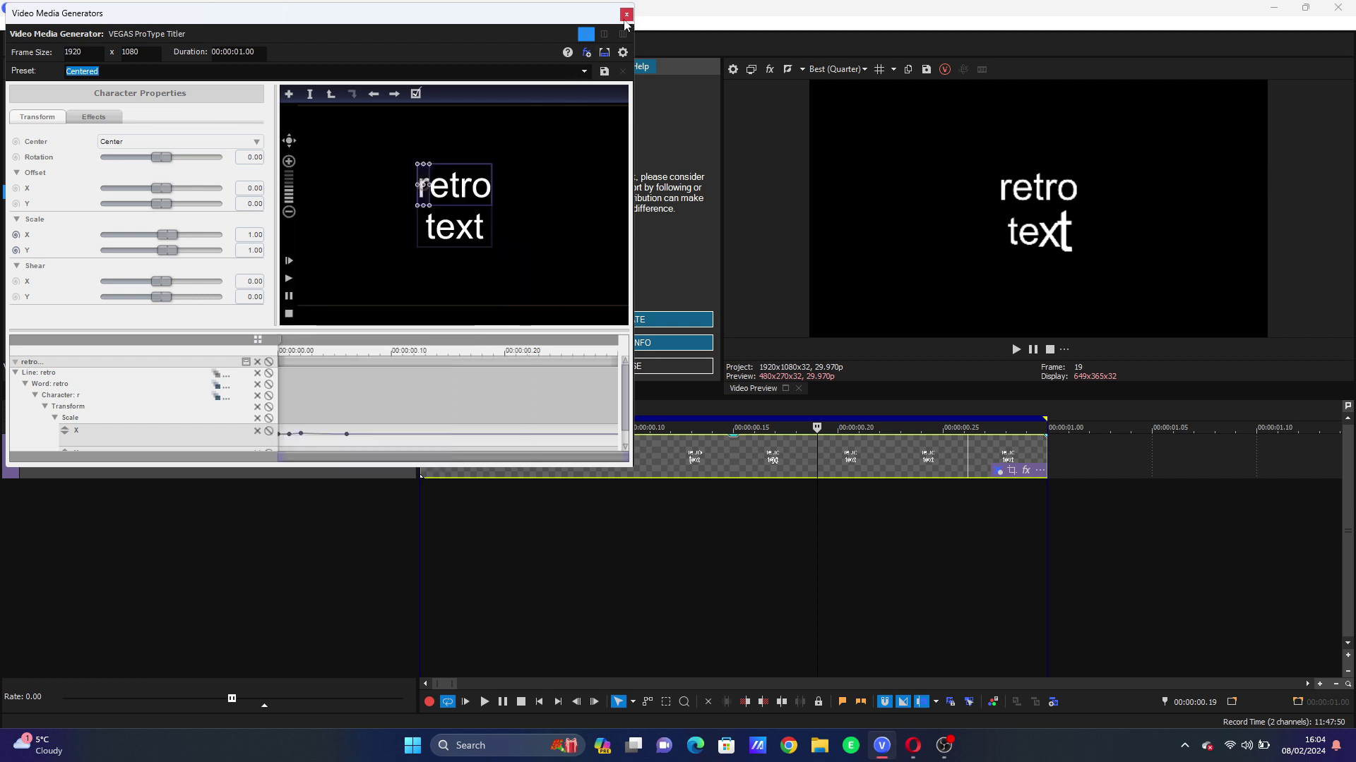
click(626, 15)
- Insert a new video track above the title and move the title event to start at 00:00:00.02
click(556, 457)
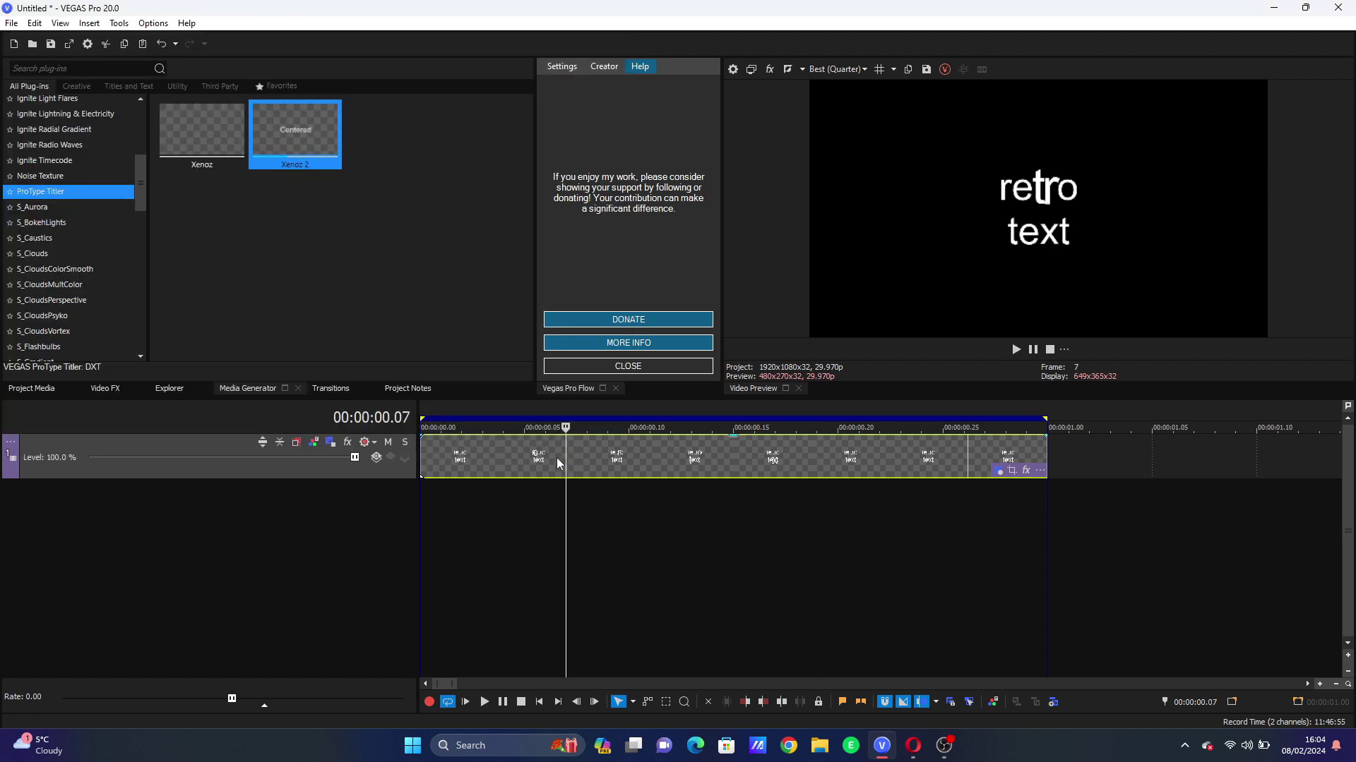
key(ctrl+shift+q)
drag(496, 497, 540, 495)
double_click(597, 451)
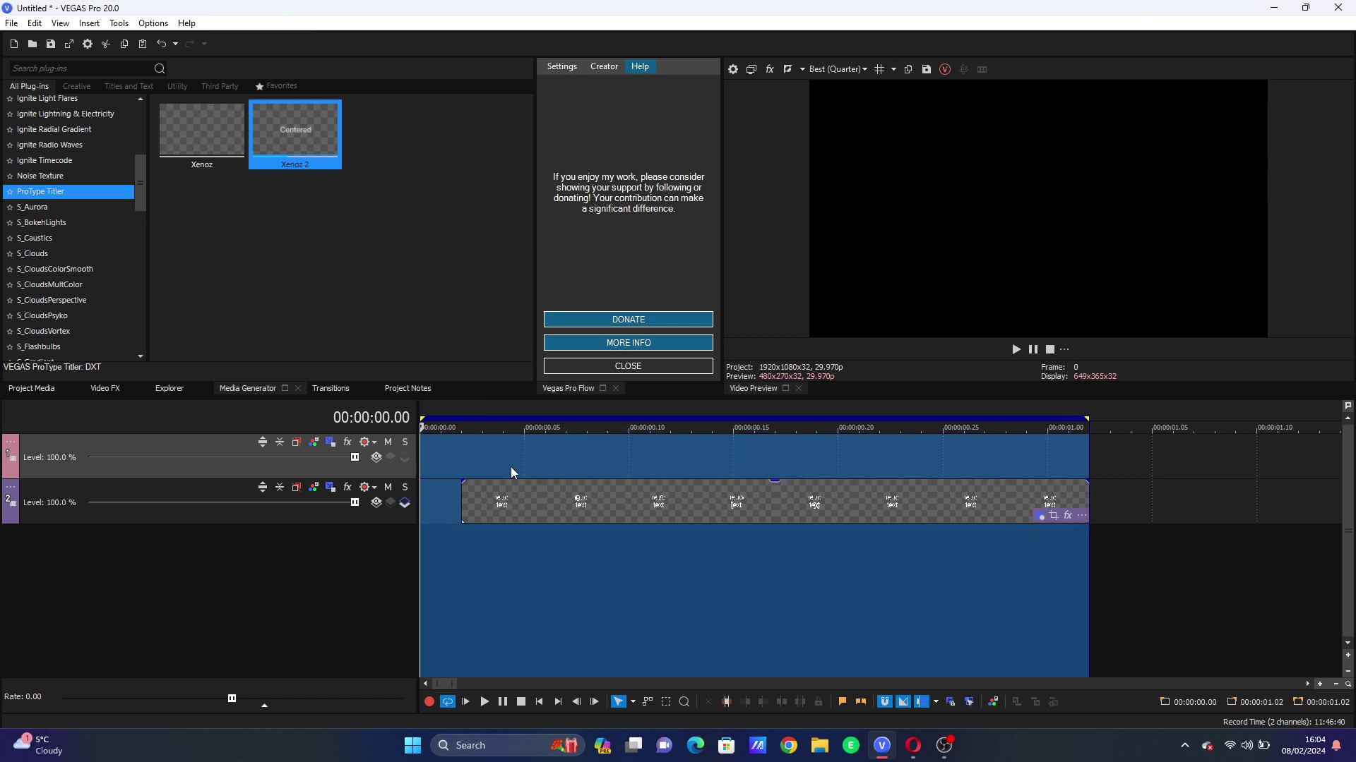
- Add a White Solid Color generator to the start of the empty upper track
click(511, 468)
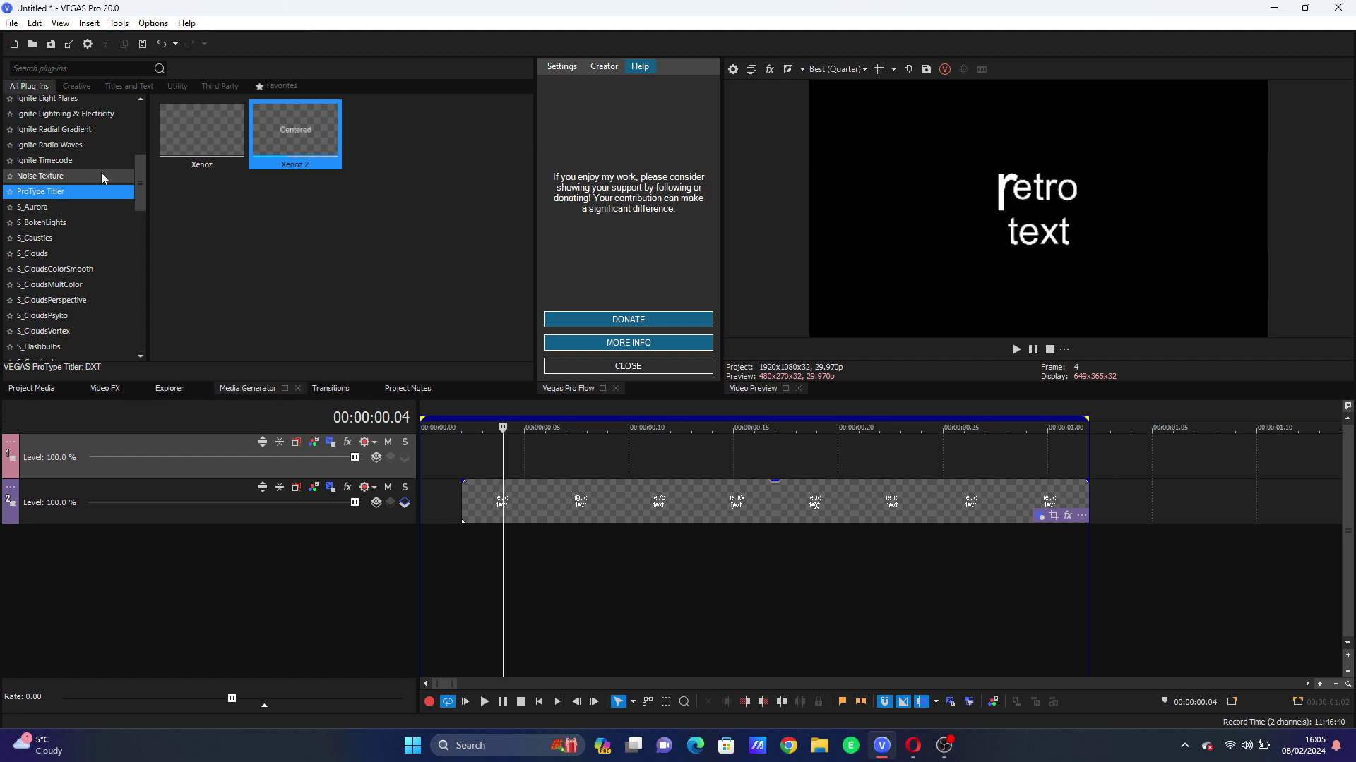
drag(138, 189, 125, 339)
click(66, 170)
click(69, 181)
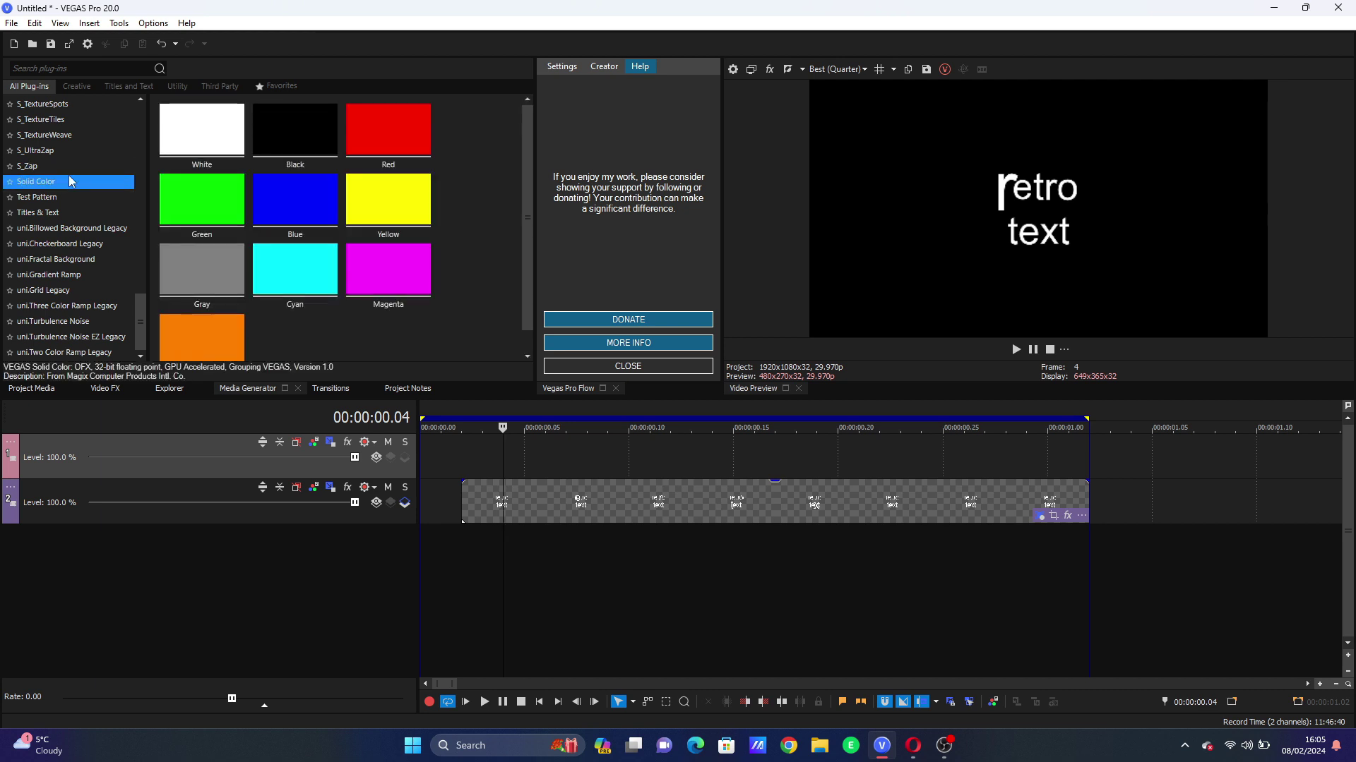
drag(202, 132, 505, 467)
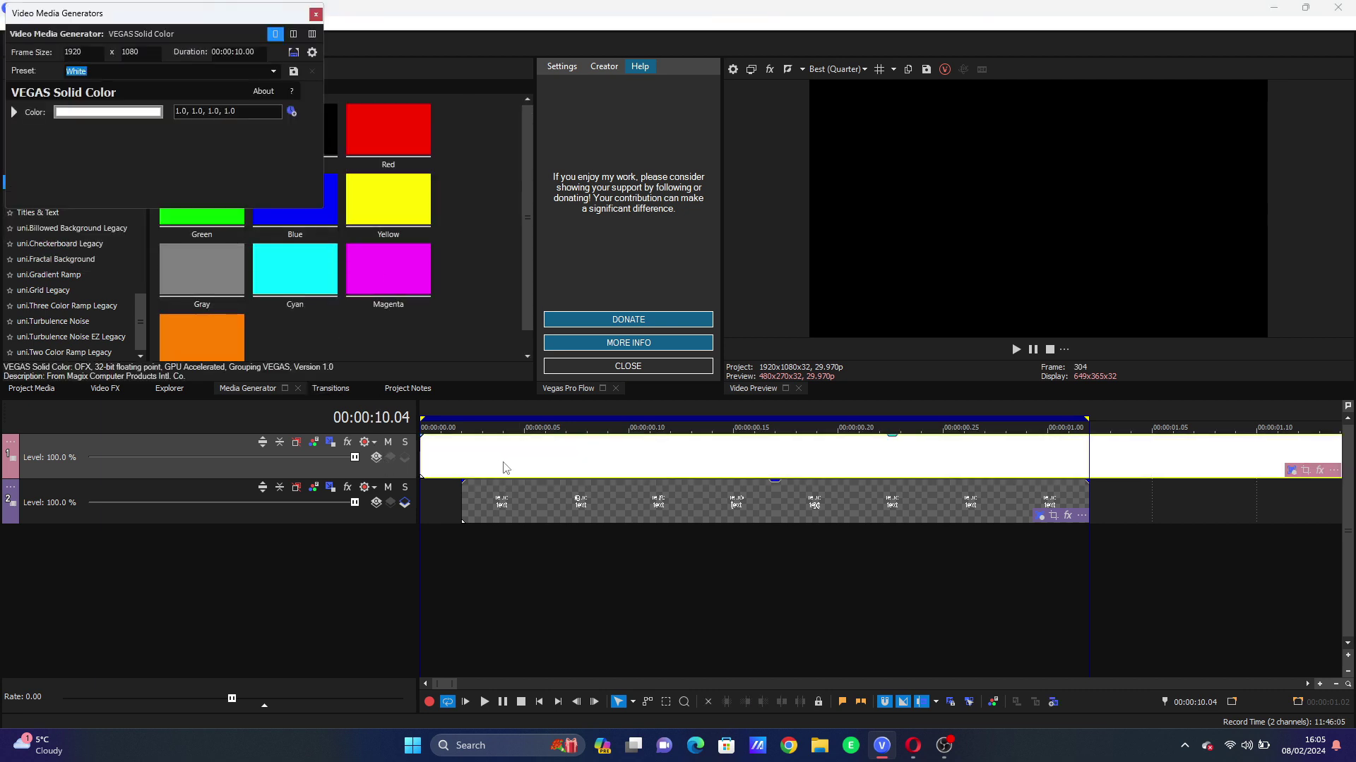
- Trim the white solid to a two-frame event starting at 00:00:00.01 and close its generator window
click(474, 464)
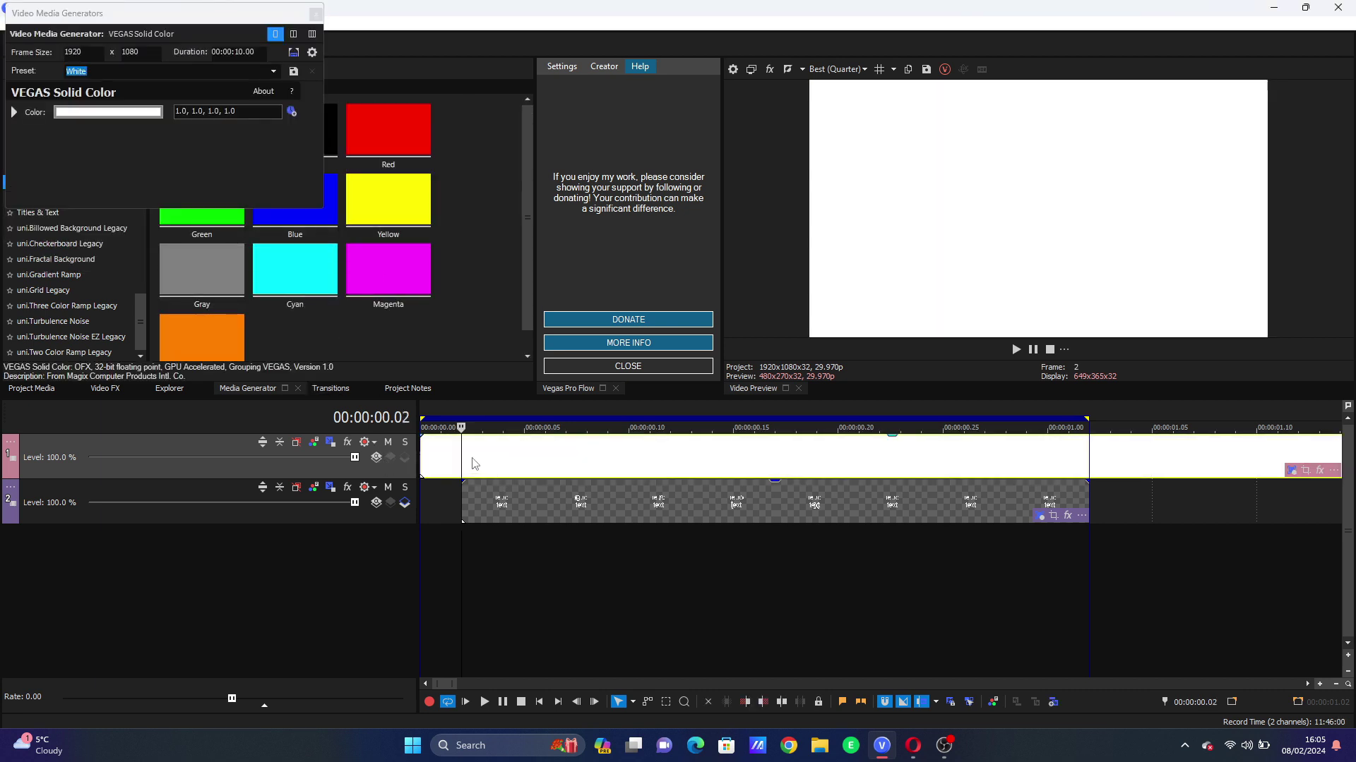
click(764, 708)
mouse_move(452, 459)
mouse_down()
mouse_move(472, 459)
mouse_move(458, 458)
mouse_up()
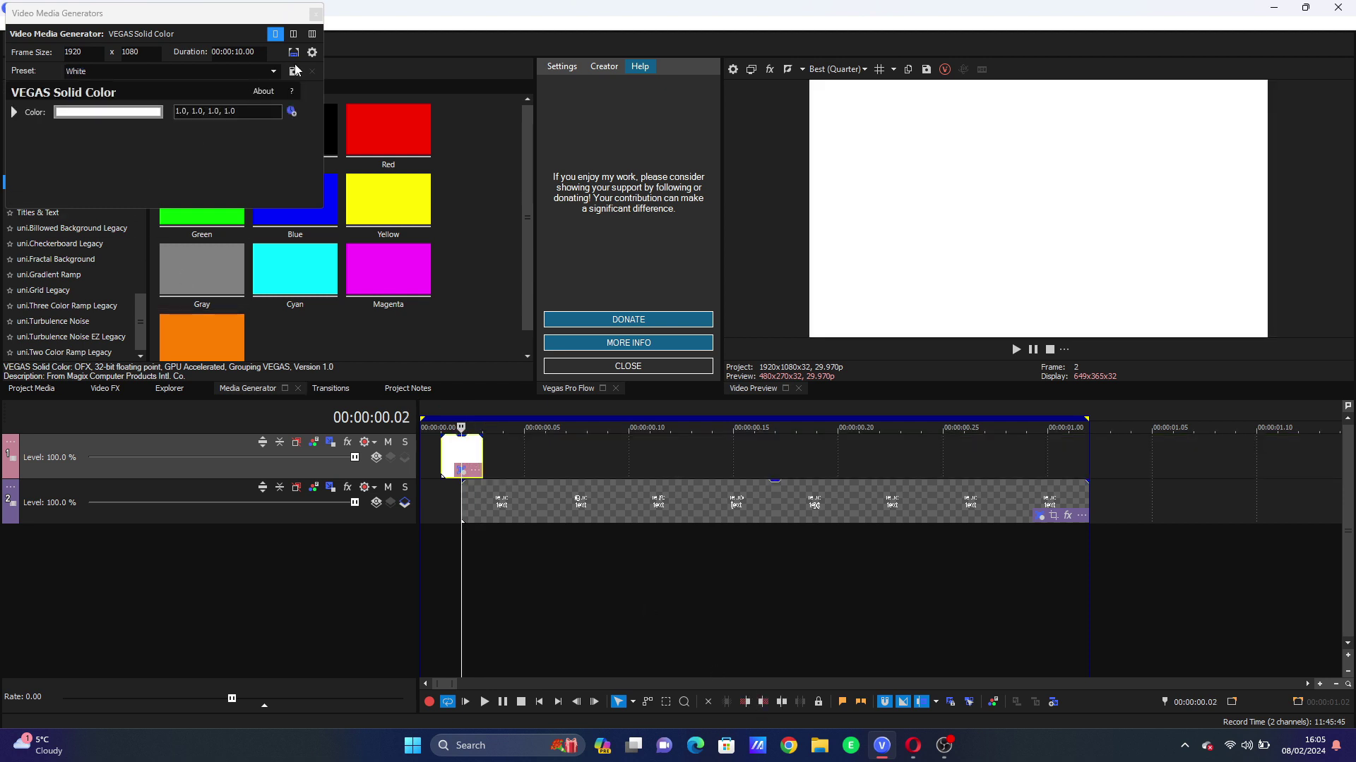
click(316, 16)
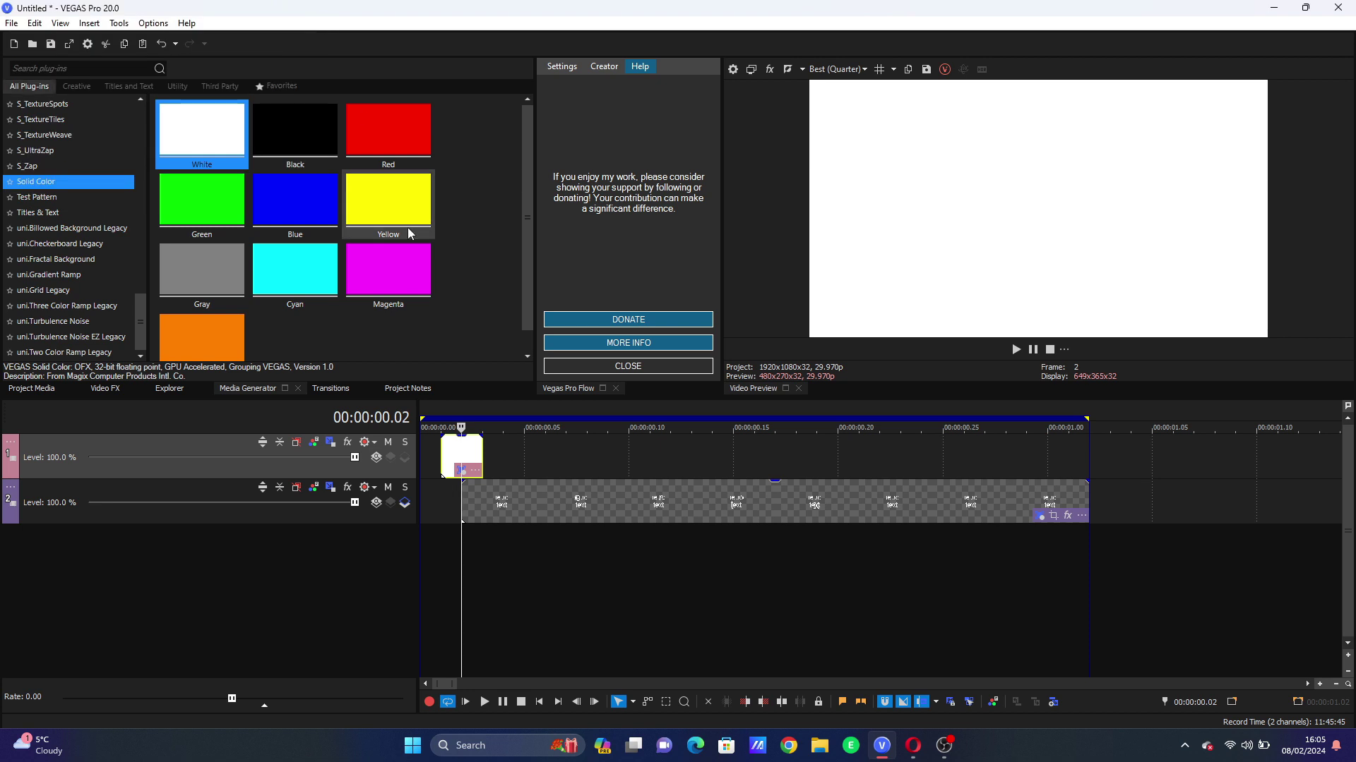
- In the white solid's Event Pan/Crop, draw and enable a rectangular mask, shaping it into a square near the frame's centre
right_click(474, 474)
click(510, 480)
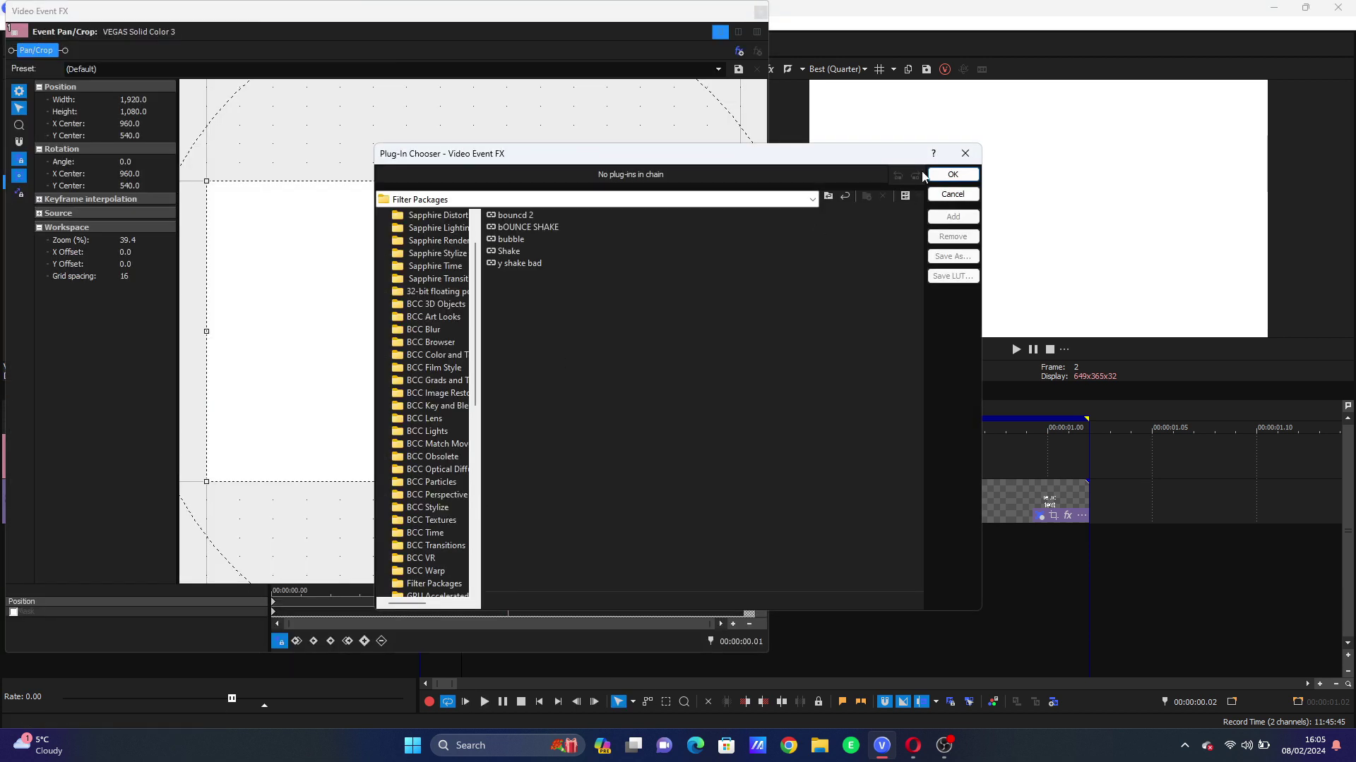
click(965, 154)
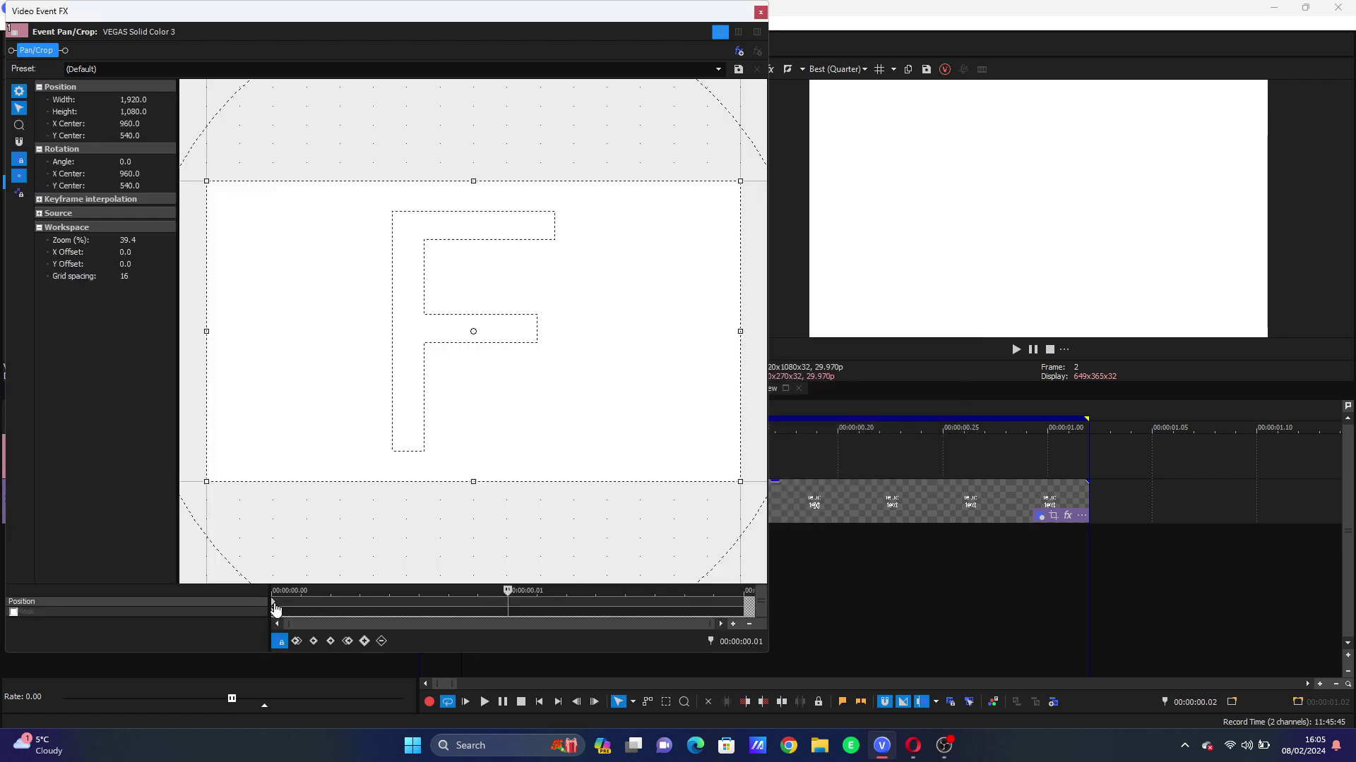
click(275, 611)
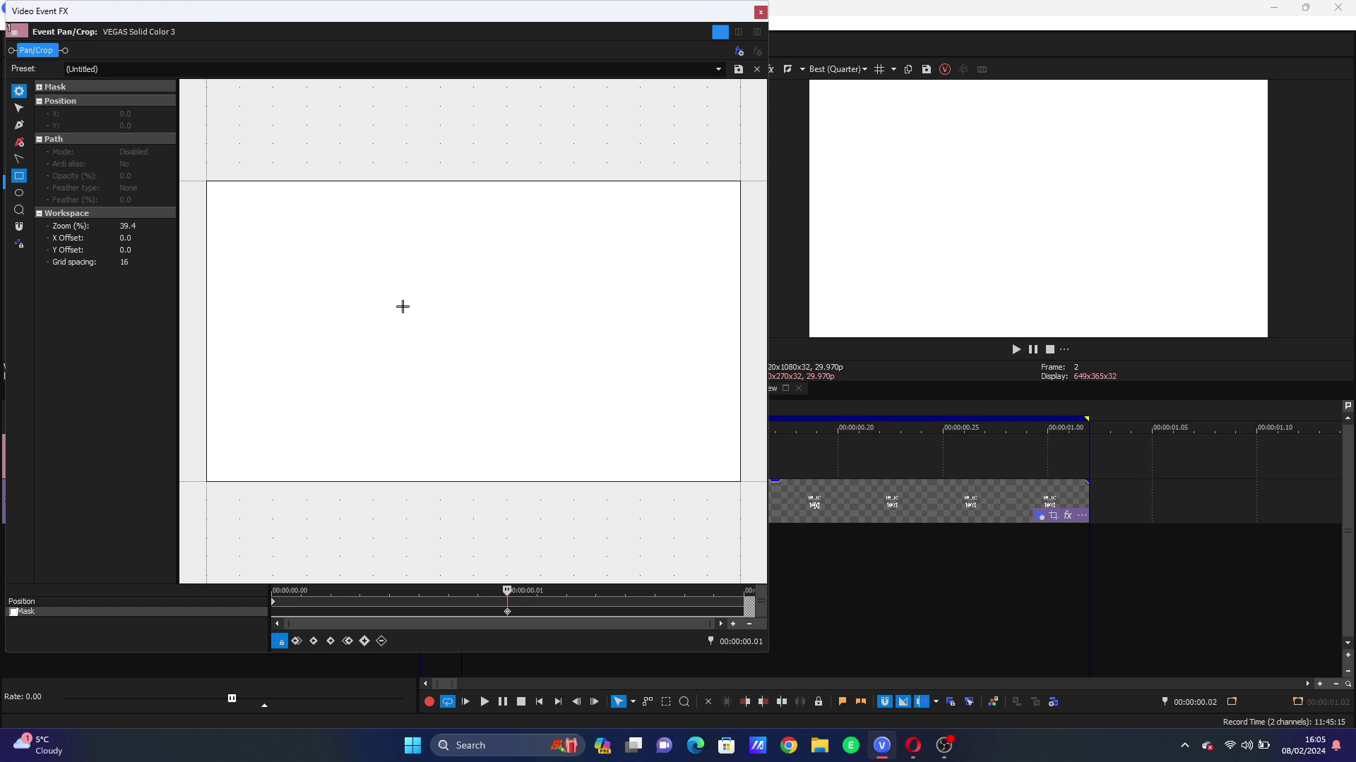
mouse_move(471, 322)
mouse_down()
mouse_move(547, 354)
mouse_move(545, 382)
mouse_up()
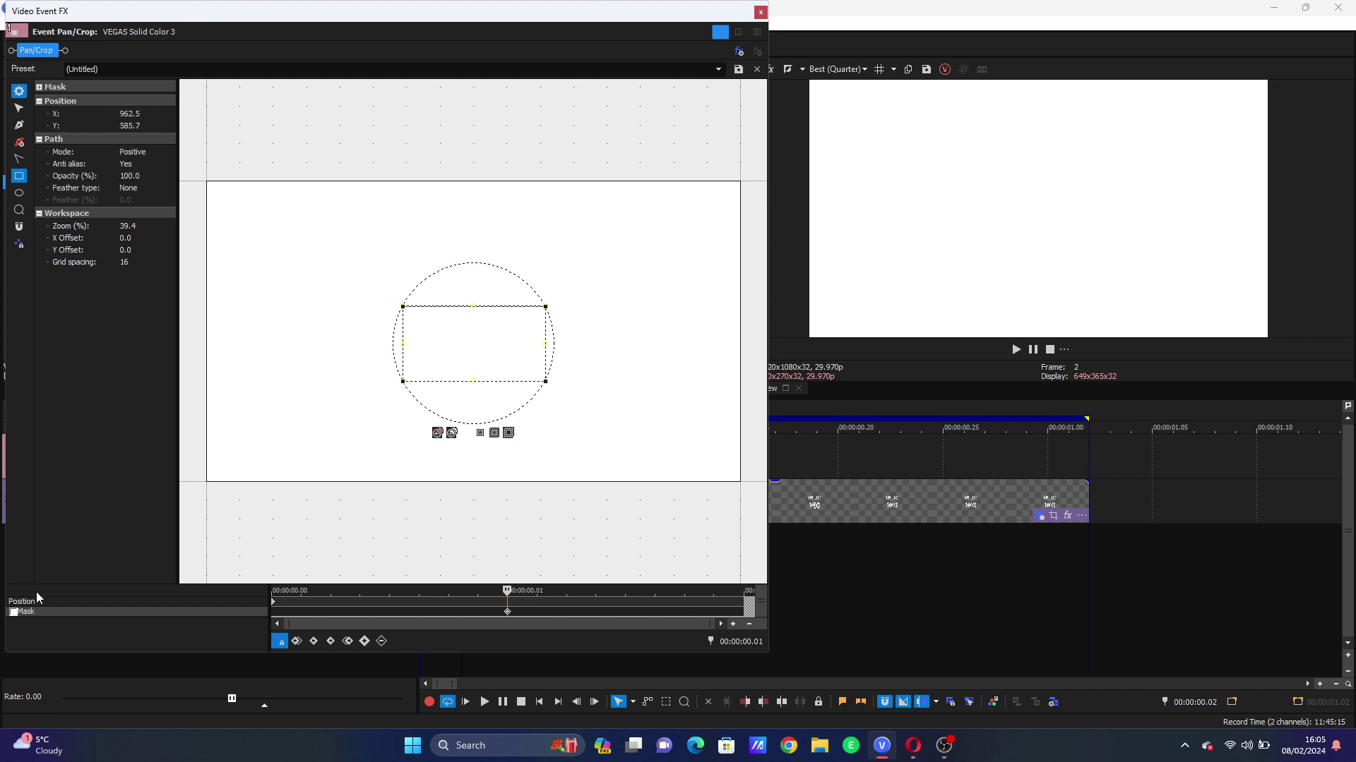
click(14, 613)
drag(462, 346, 442, 324)
drag(377, 362, 429, 333)
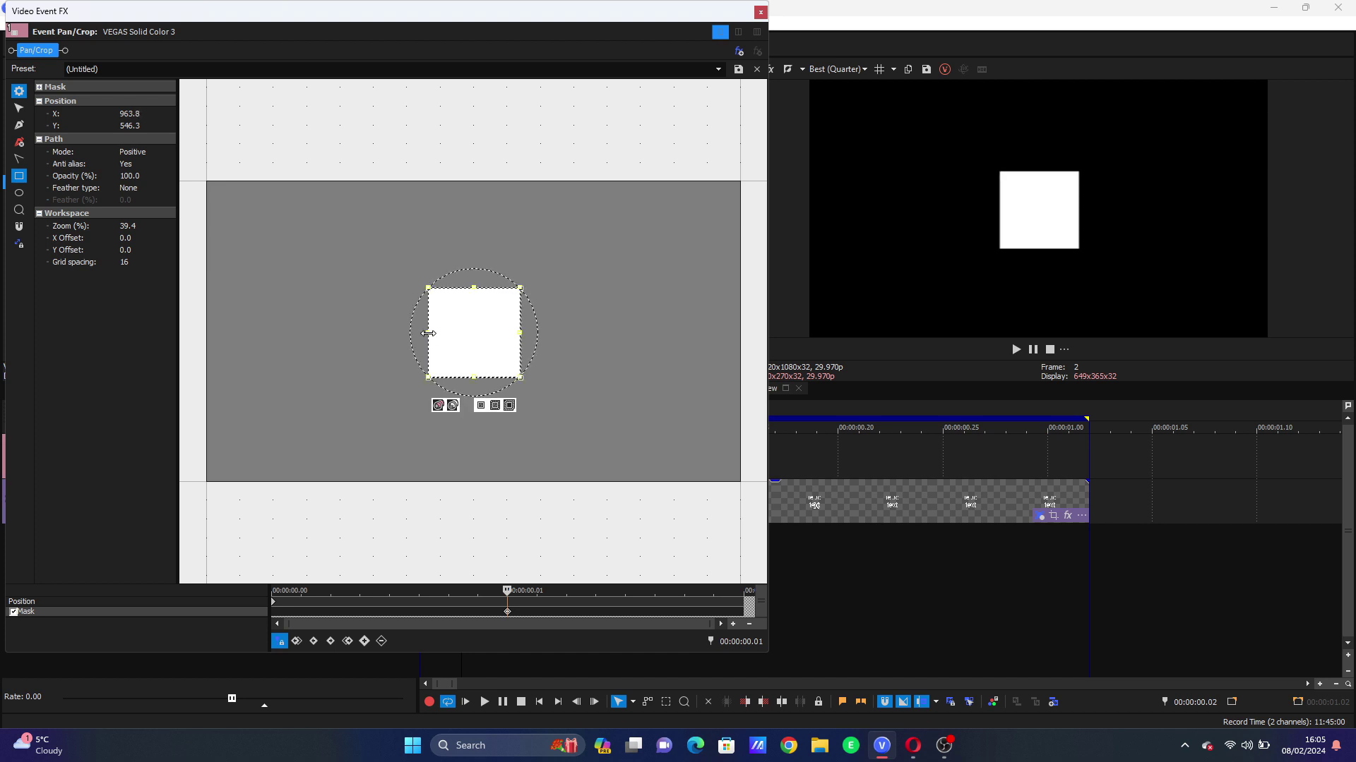
- Feather the square mask on both sides by 1.2% and close the Pan/Crop window
click(495, 405)
drag(439, 420, 441, 419)
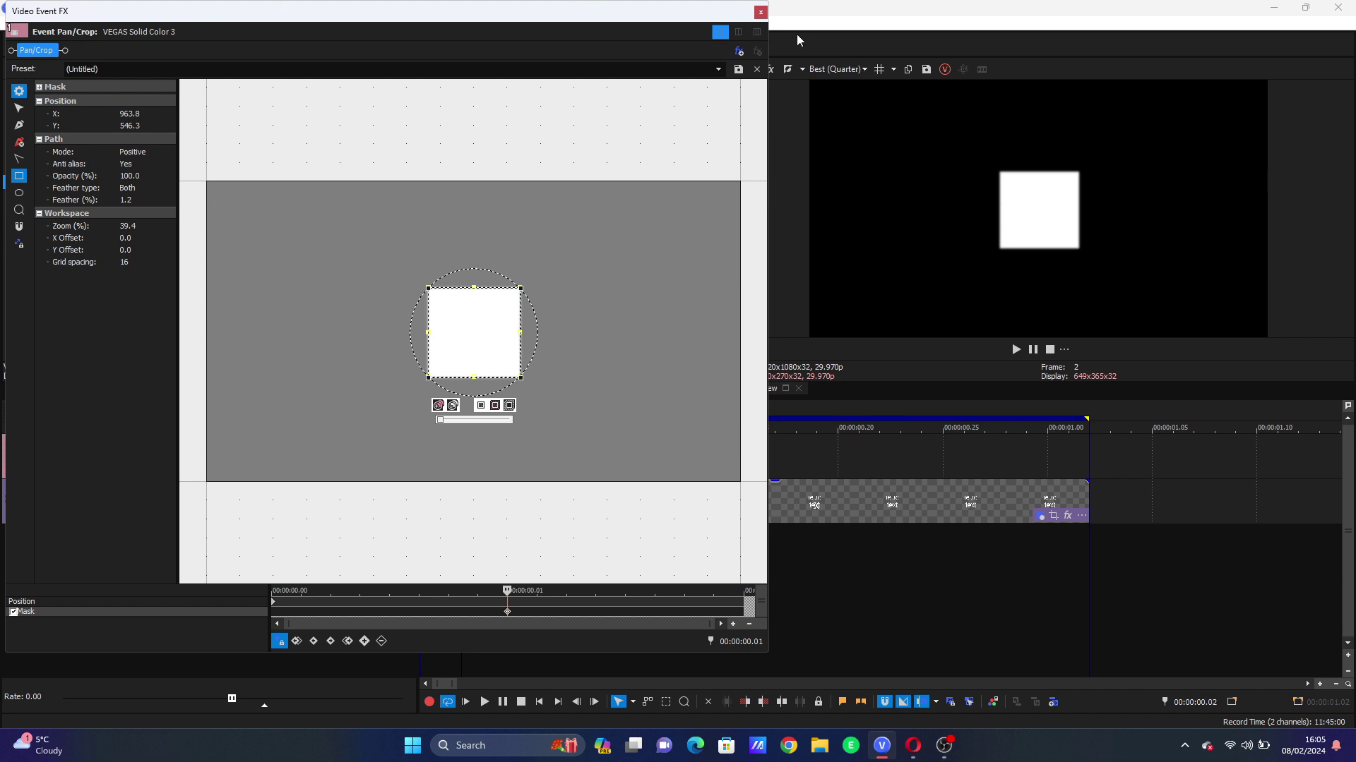
click(761, 13)
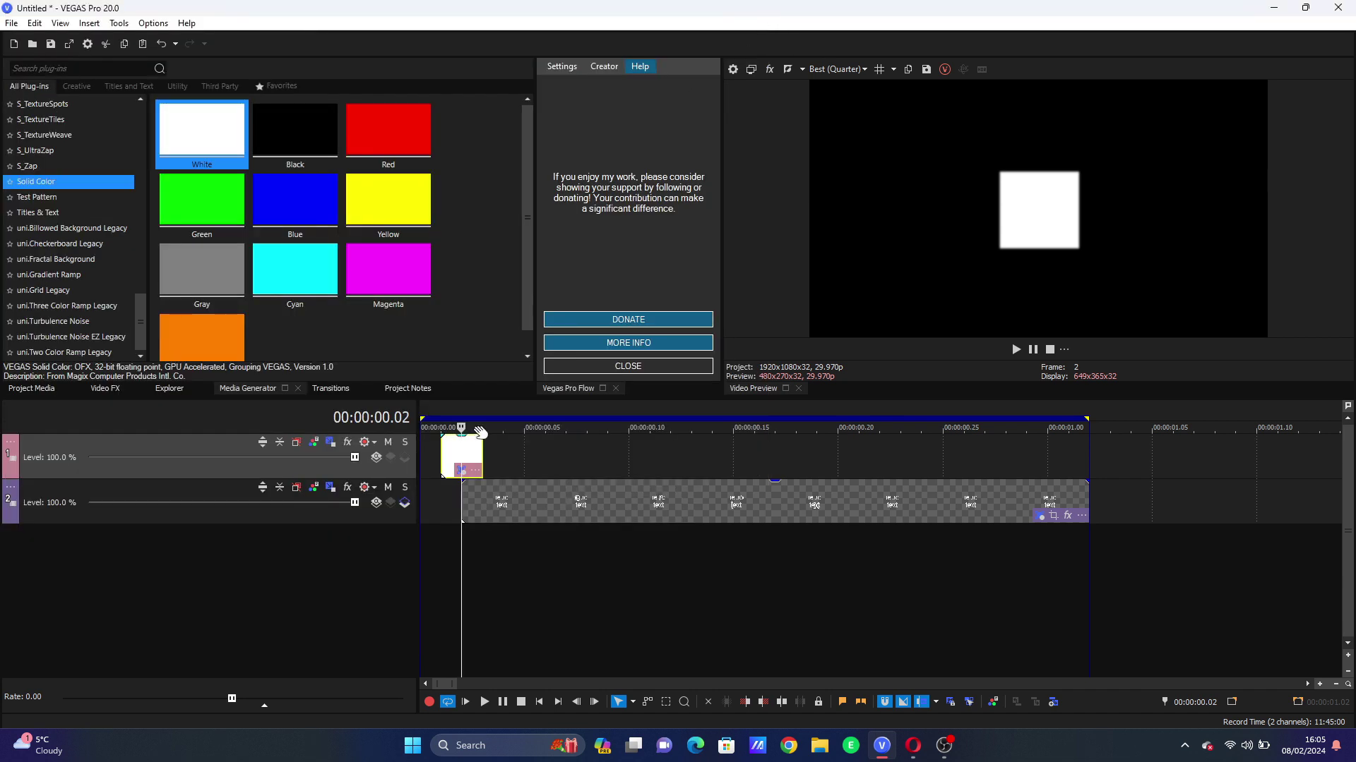
- Move the white square event to the start of the timeline, directly before the title, and play the result
drag(450, 461, 416, 459)
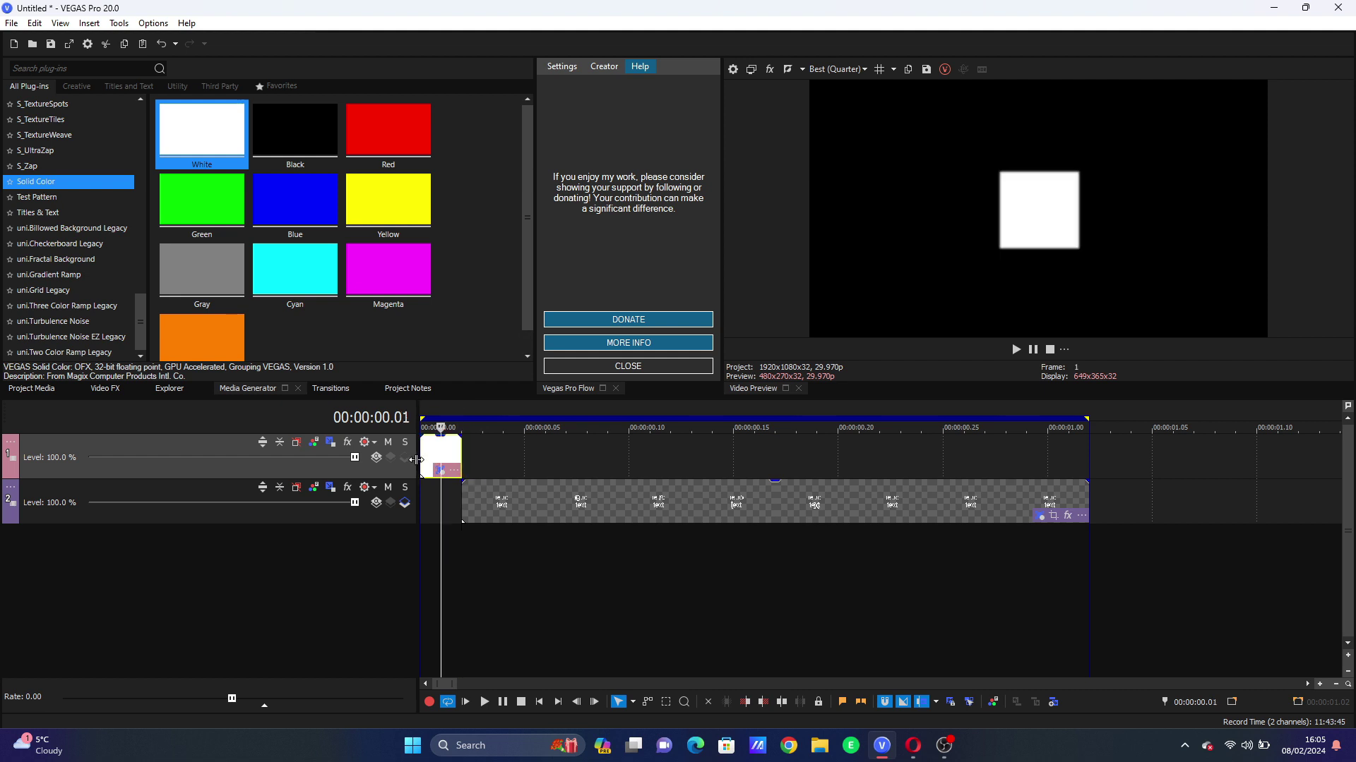
key(space)
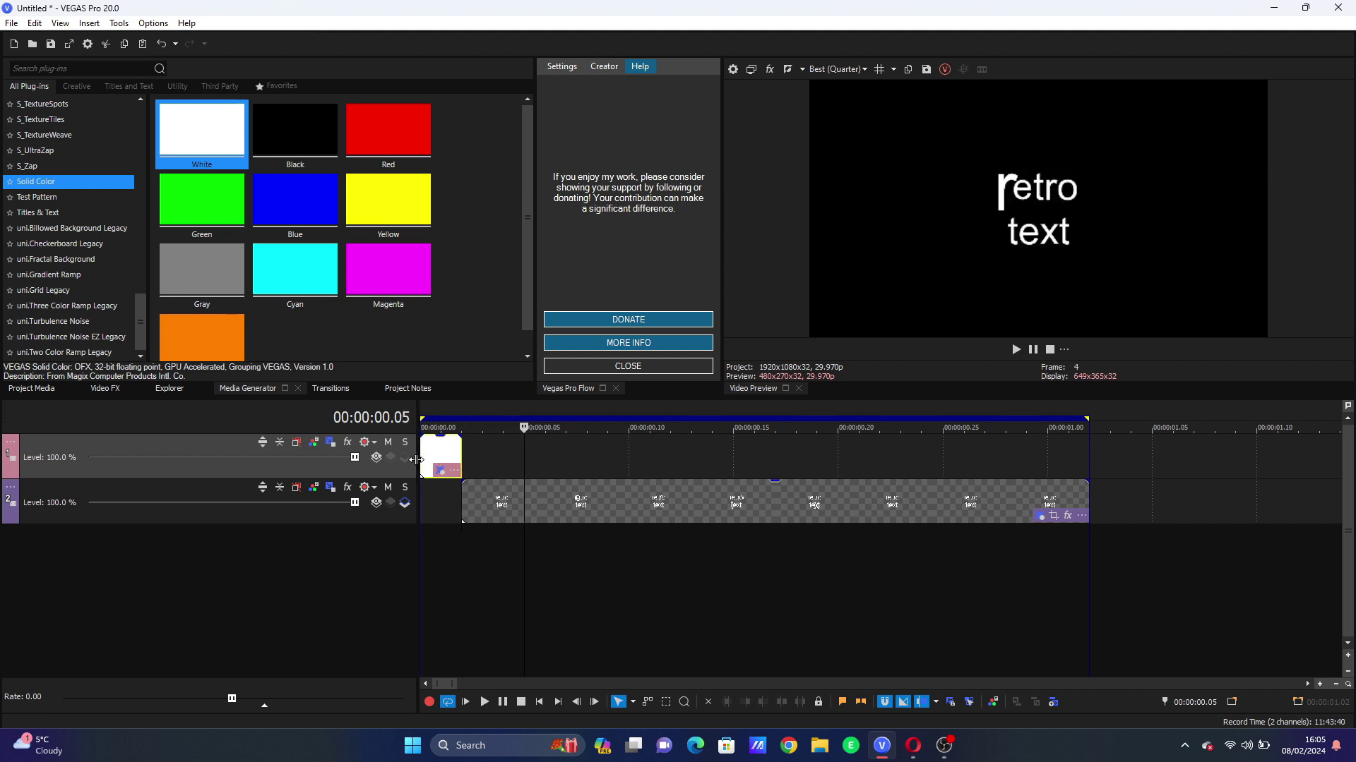
key(space)
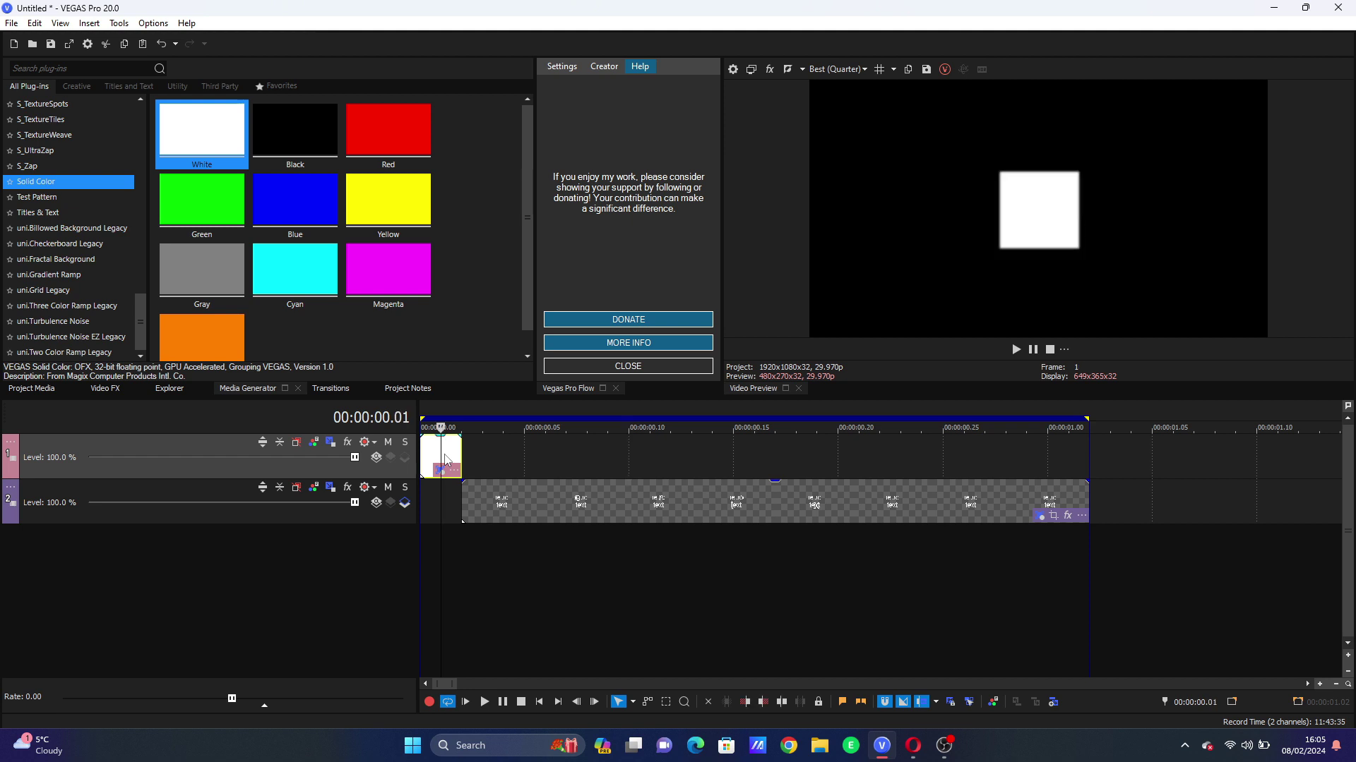
- Paste a copy of the white square event at 00:00:00.29, above the end of the title, and play the result
click(1031, 458)
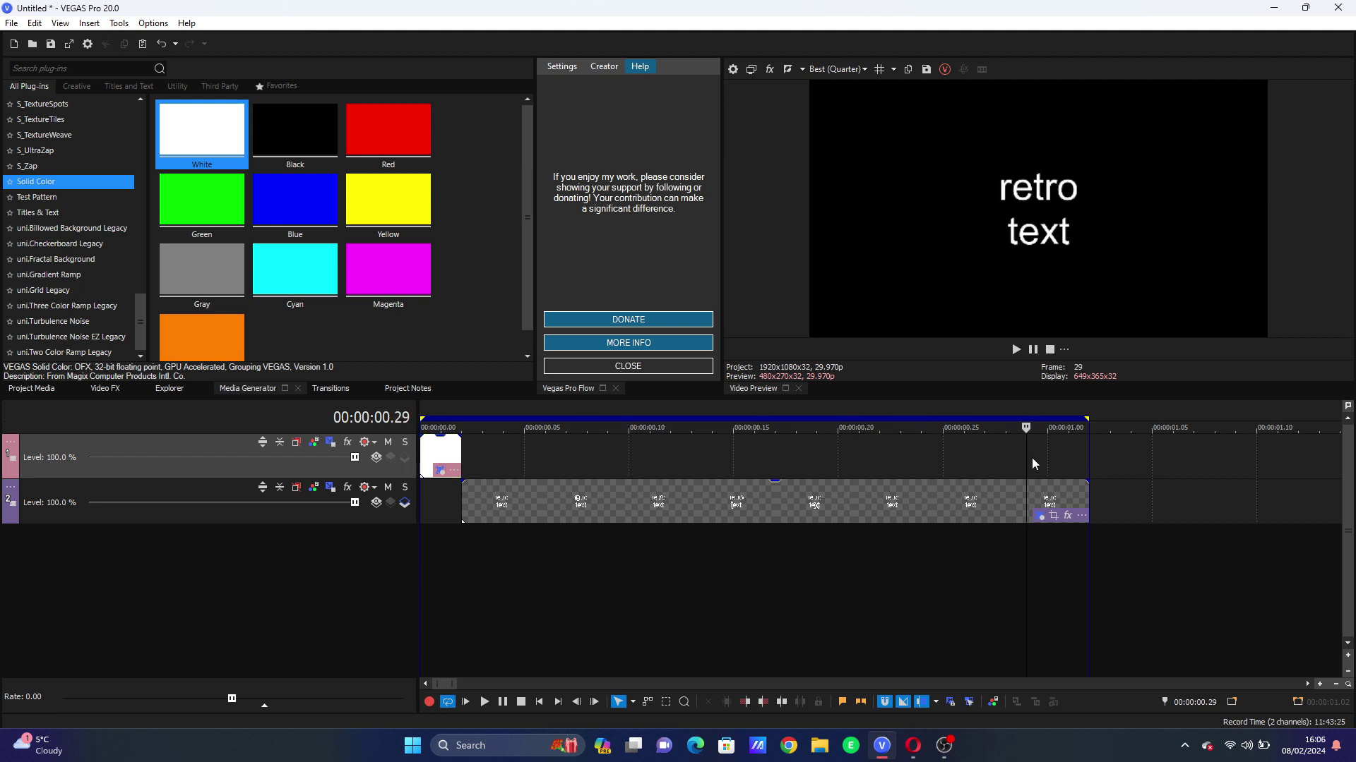
click(1031, 458)
key(ctrl+v)
key(Return)
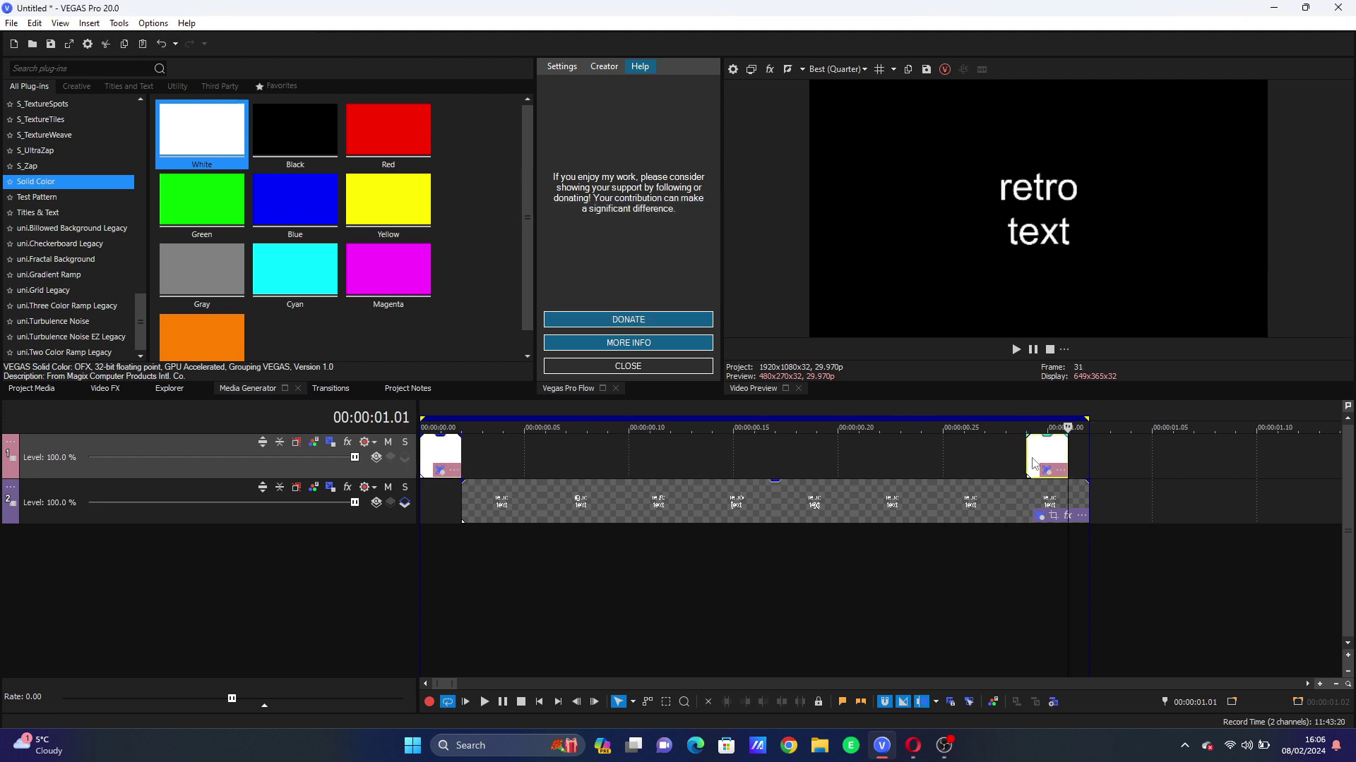
click(1032, 457)
key(space)
key(space)
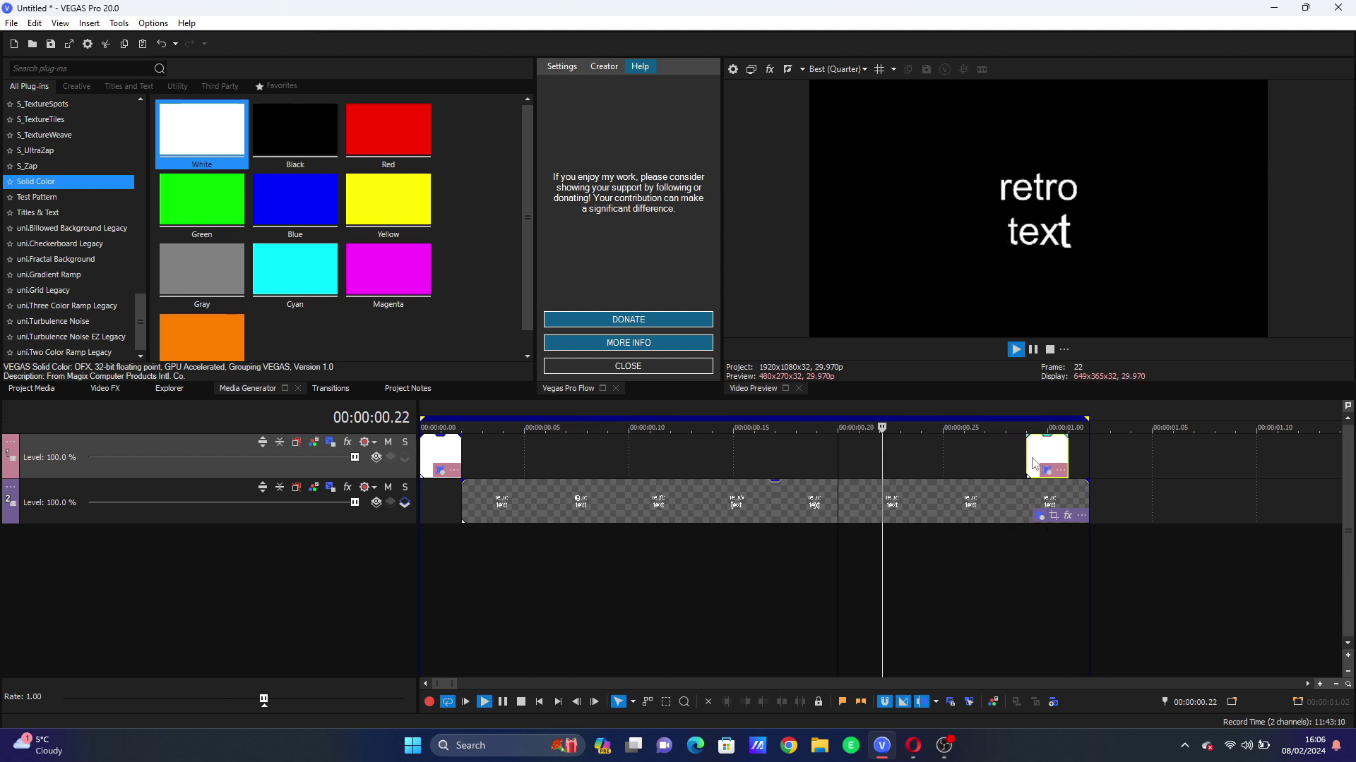
click(615, 494)
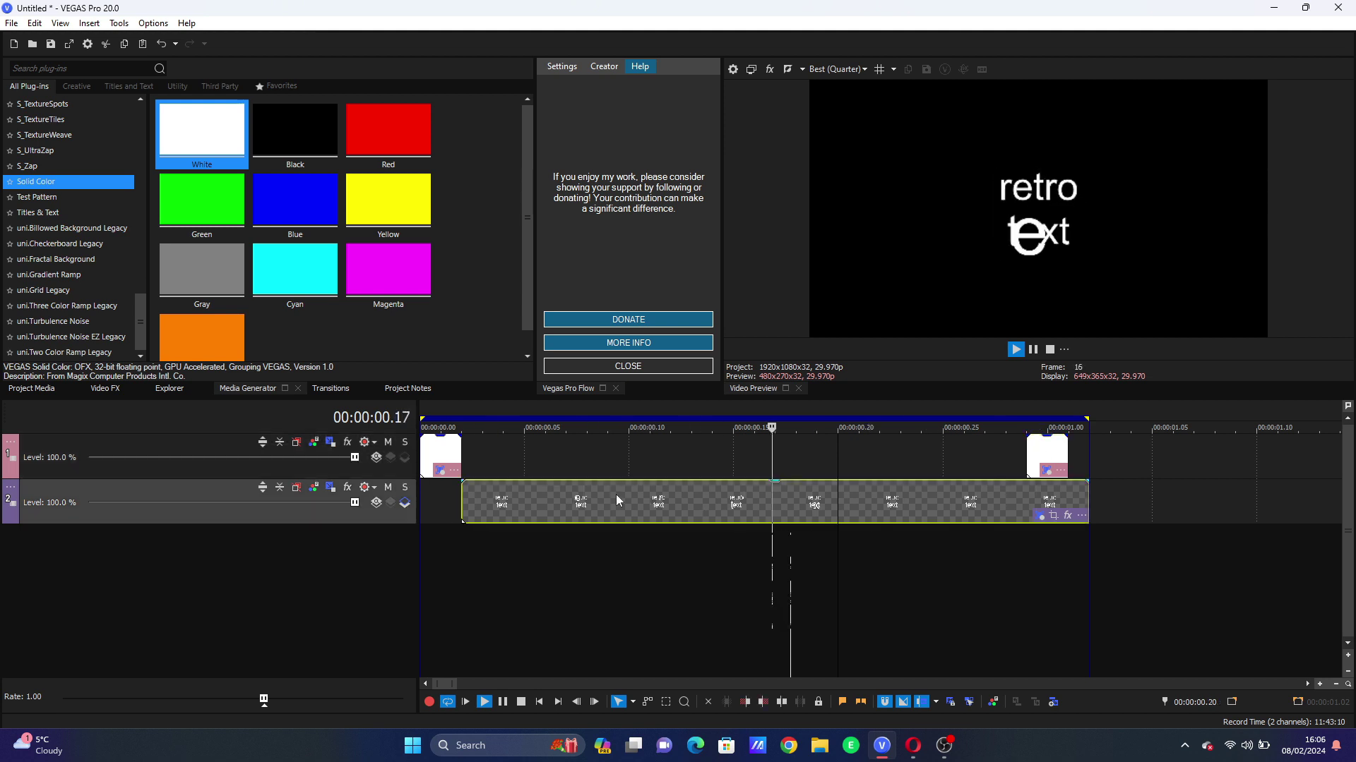
key(Return)
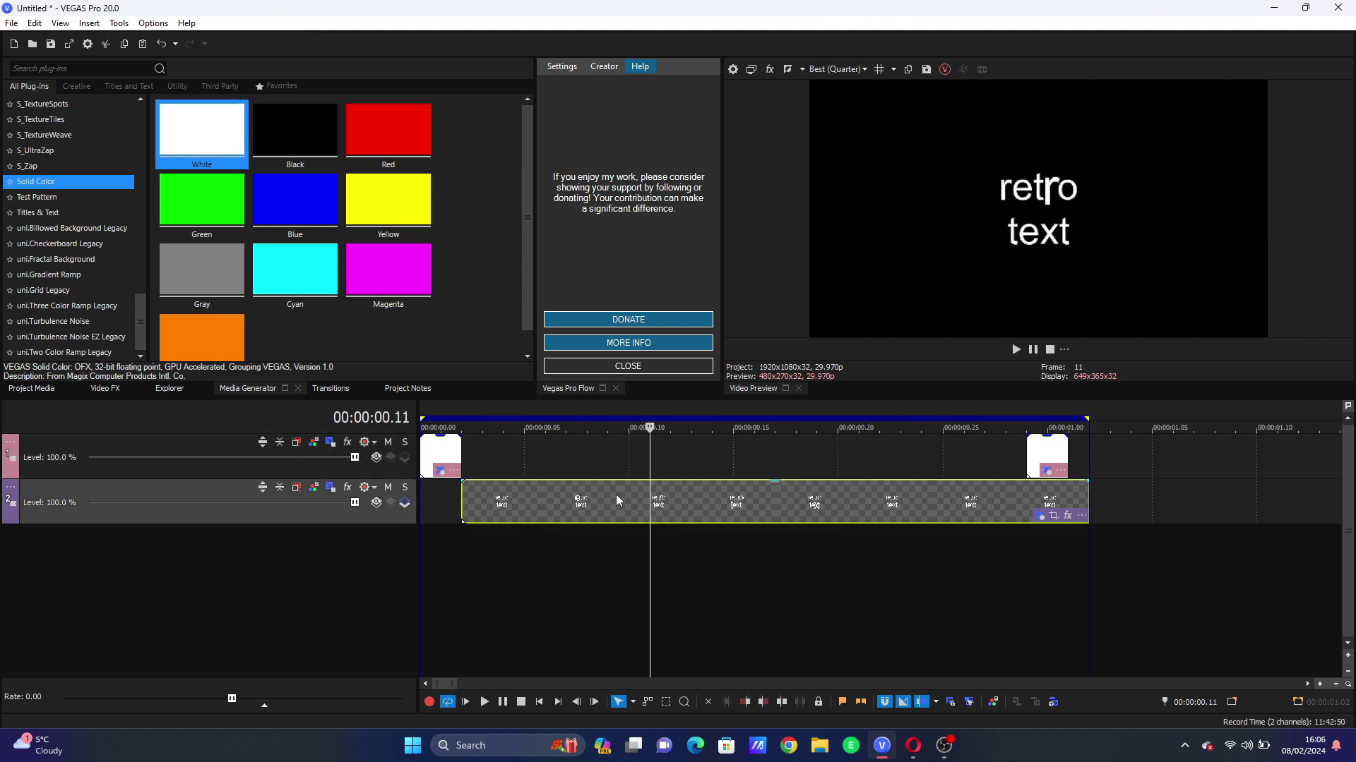
- Try moving the second white square event so that it ends together with the title, and play the result
click(1052, 451)
drag(1052, 450, 1074, 451)
key(Return)
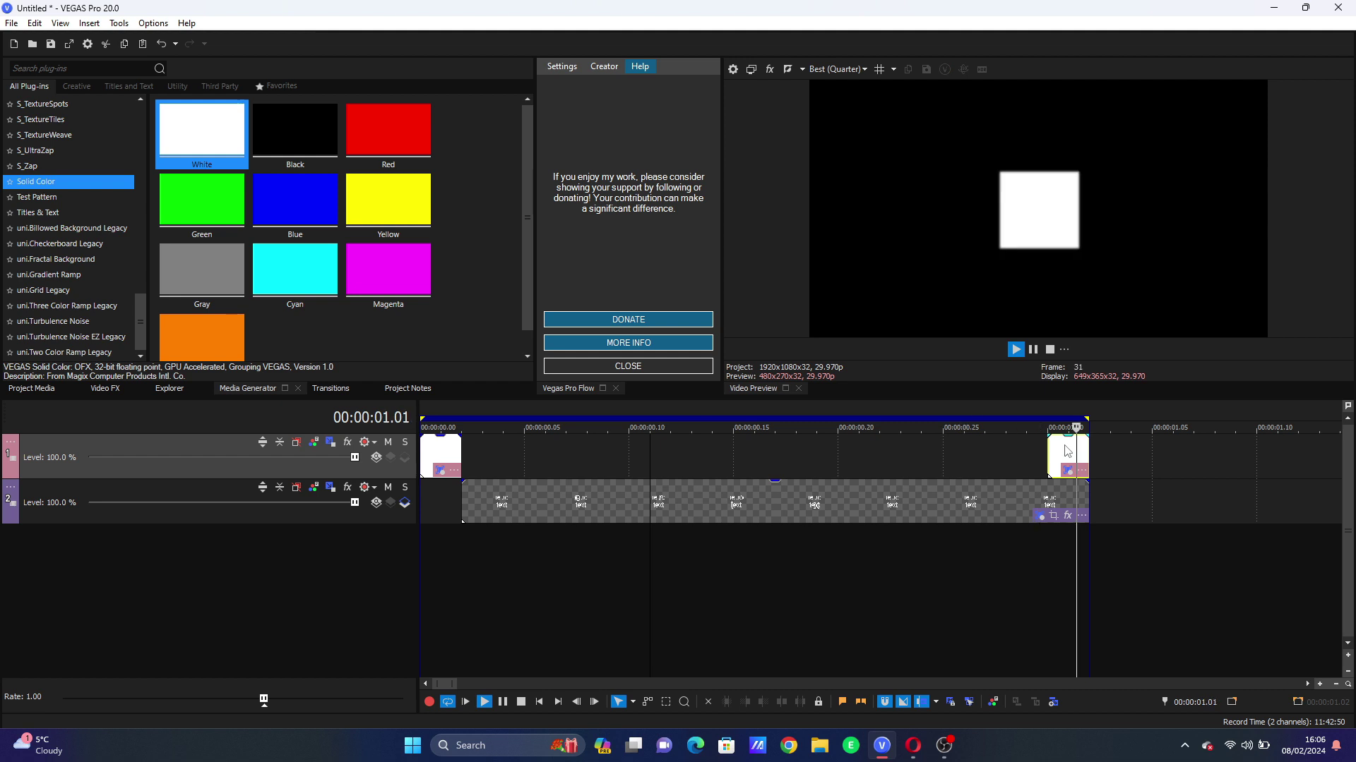
key(space)
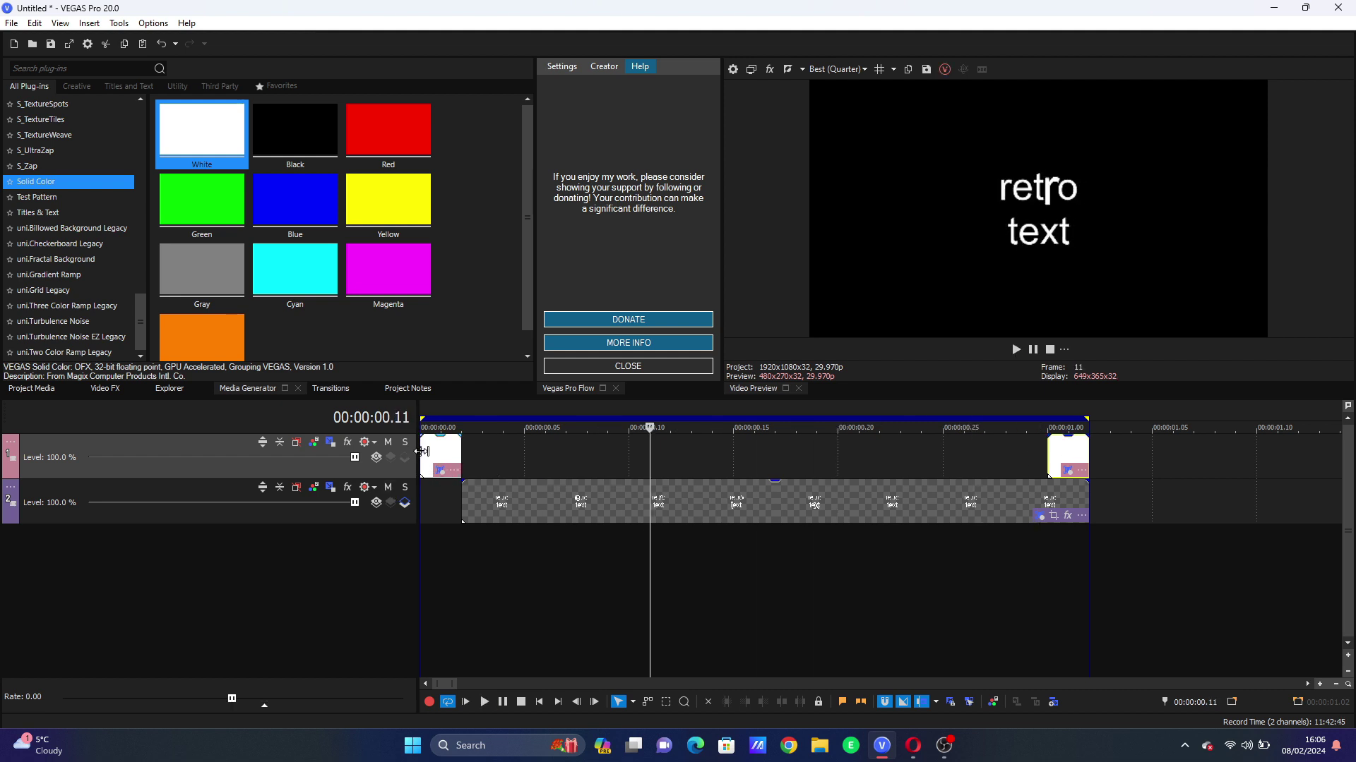
- Shorten the opening white square to one frame and align the second square's end with the title's end
drag(415, 451, 435, 458)
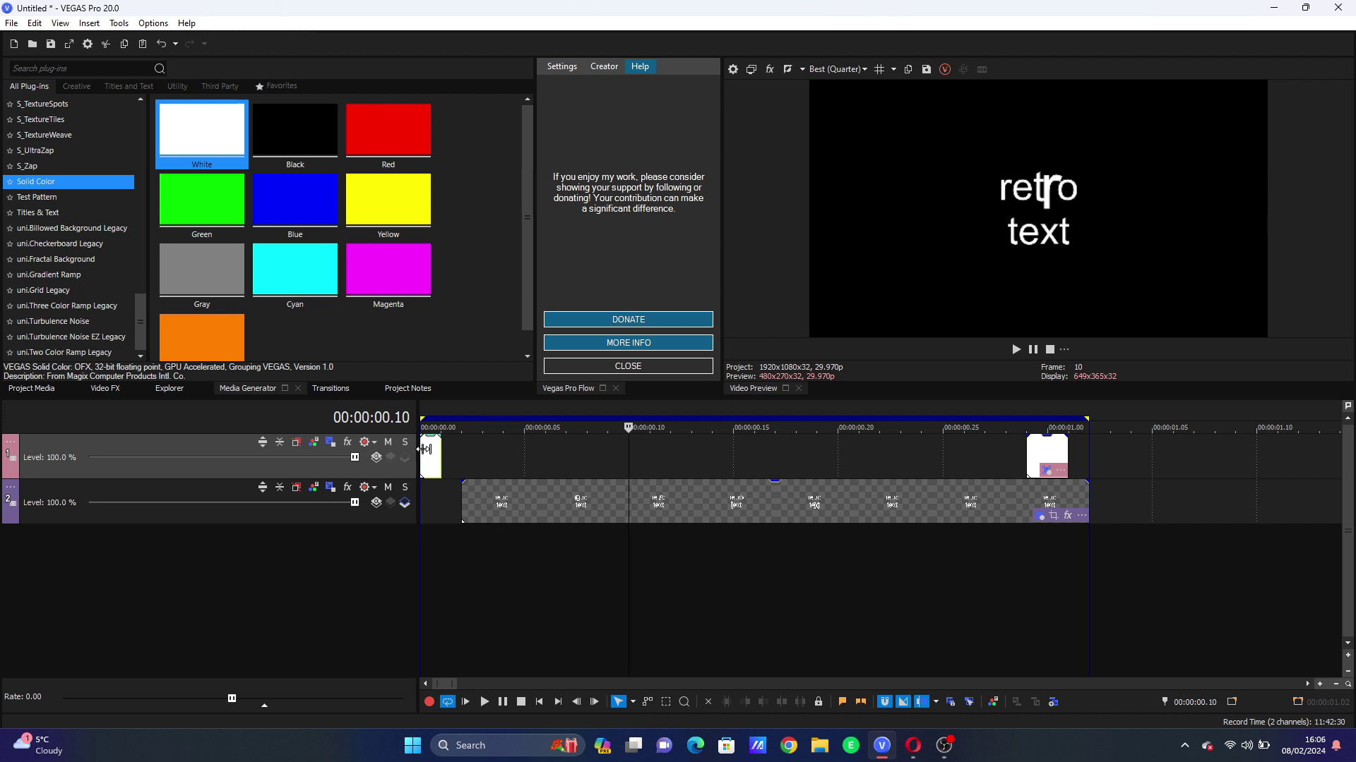
key(space)
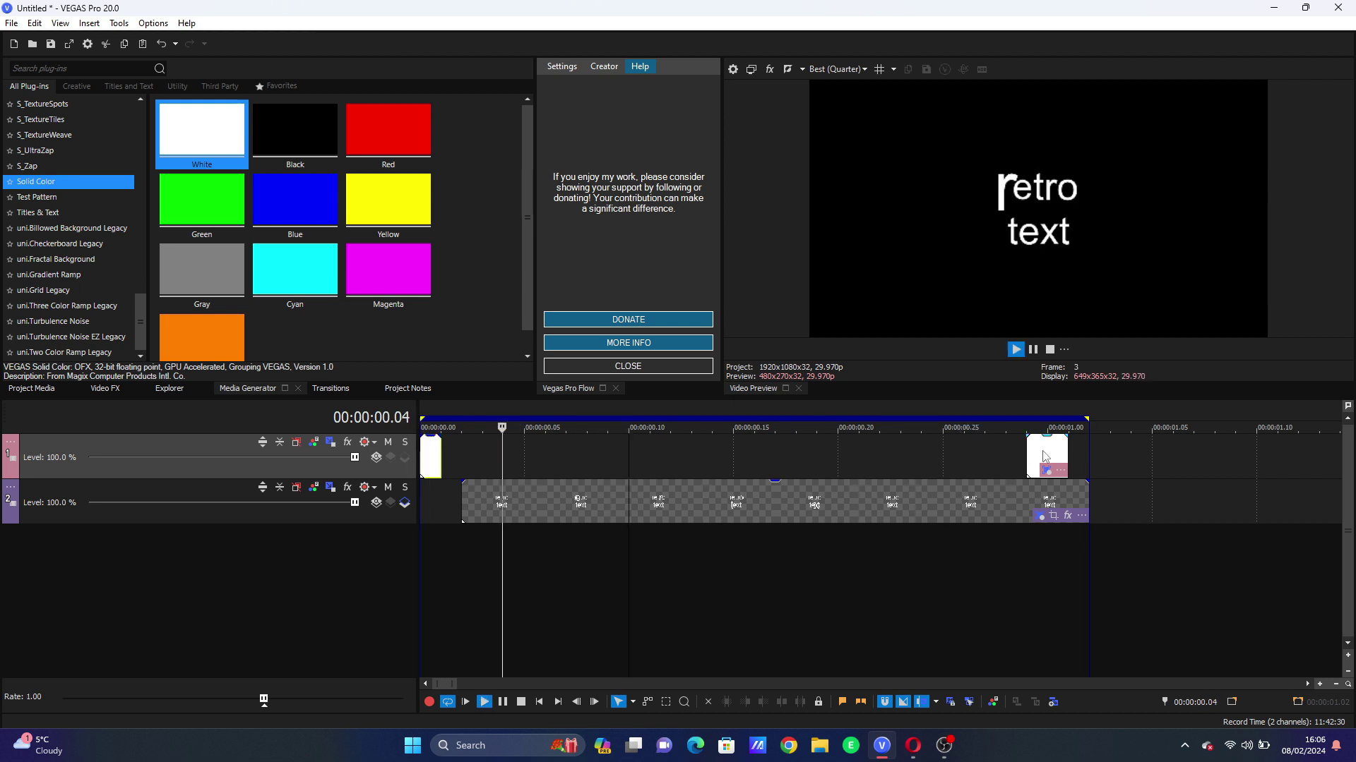
drag(1044, 456, 1064, 456)
key(Return)
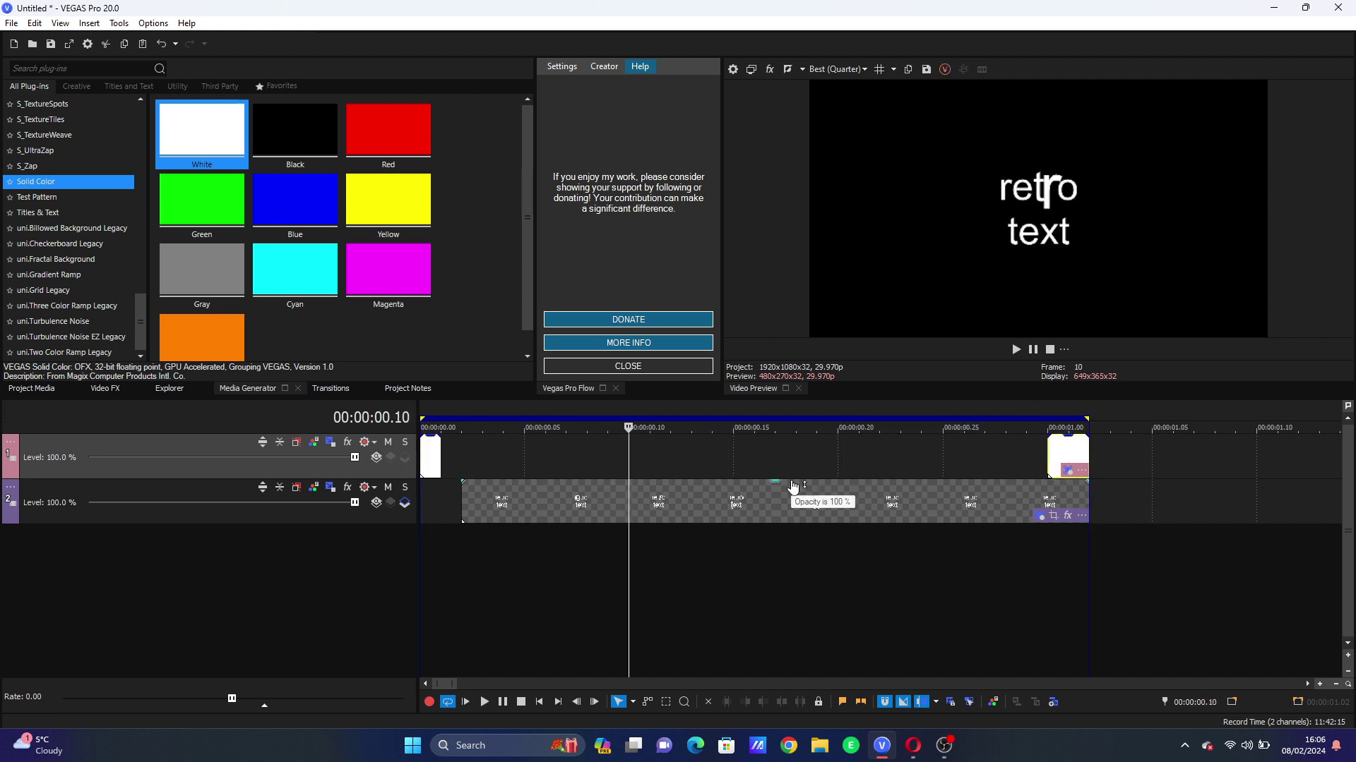
- Insert a video track above the title and paste a new copy of the title onto it, starting at 00:00:00.02
right_click(1129, 499)
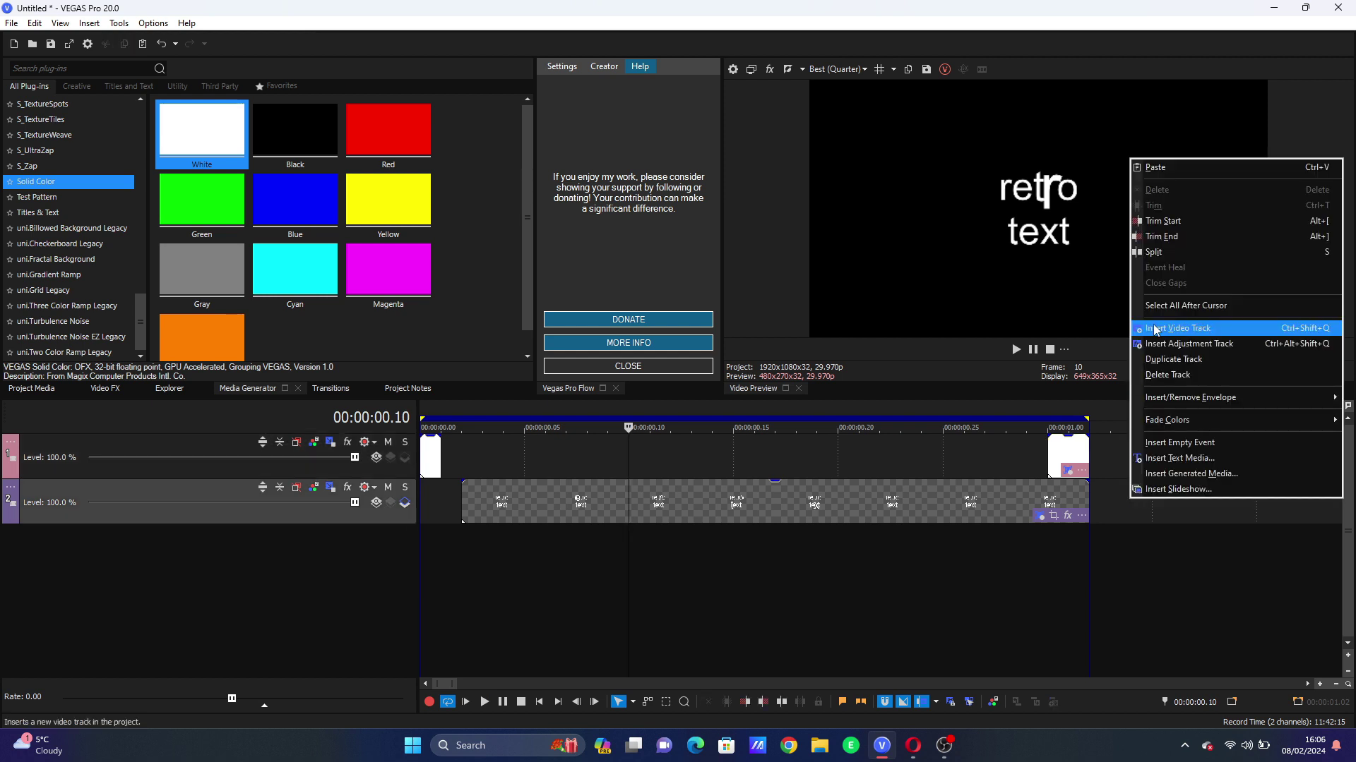
click(1154, 329)
click(564, 548)
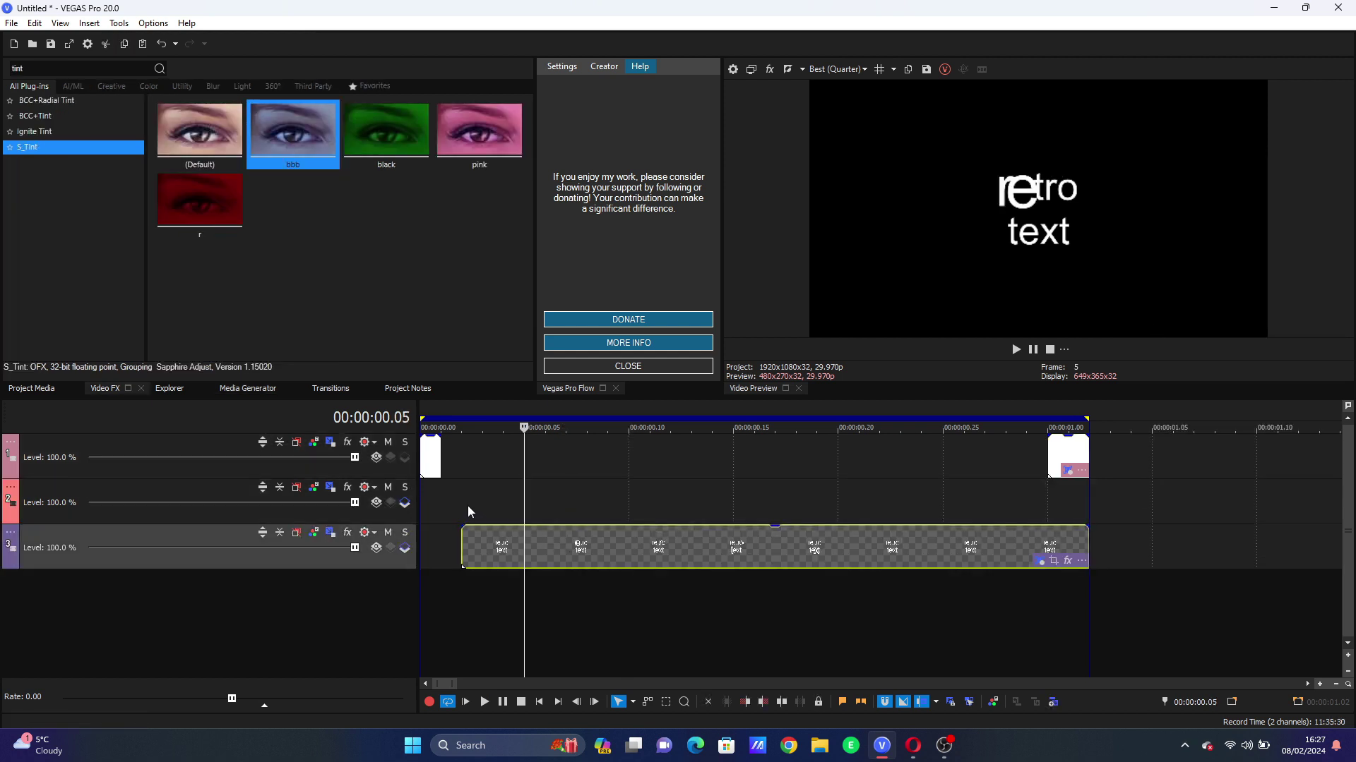
click(468, 505)
key(ctrl+v)
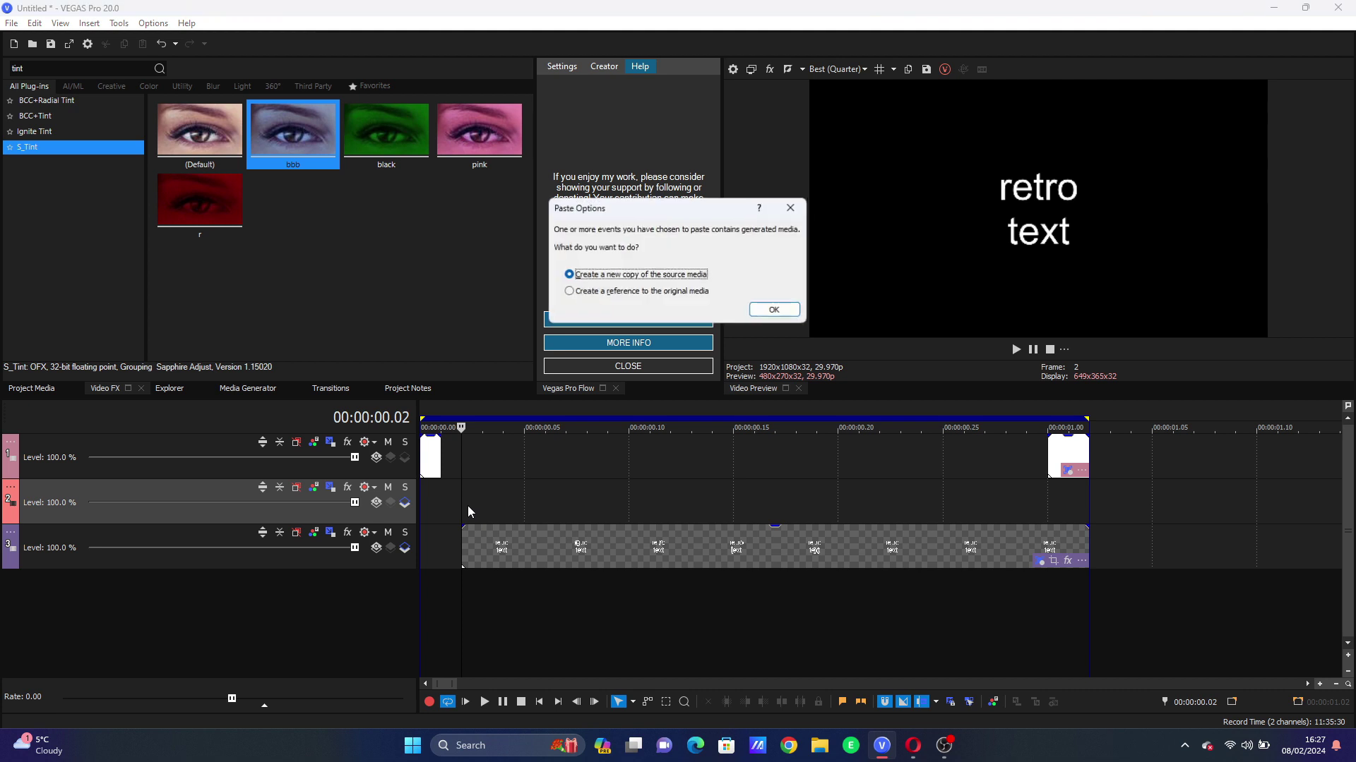
key(Return)
click(526, 508)
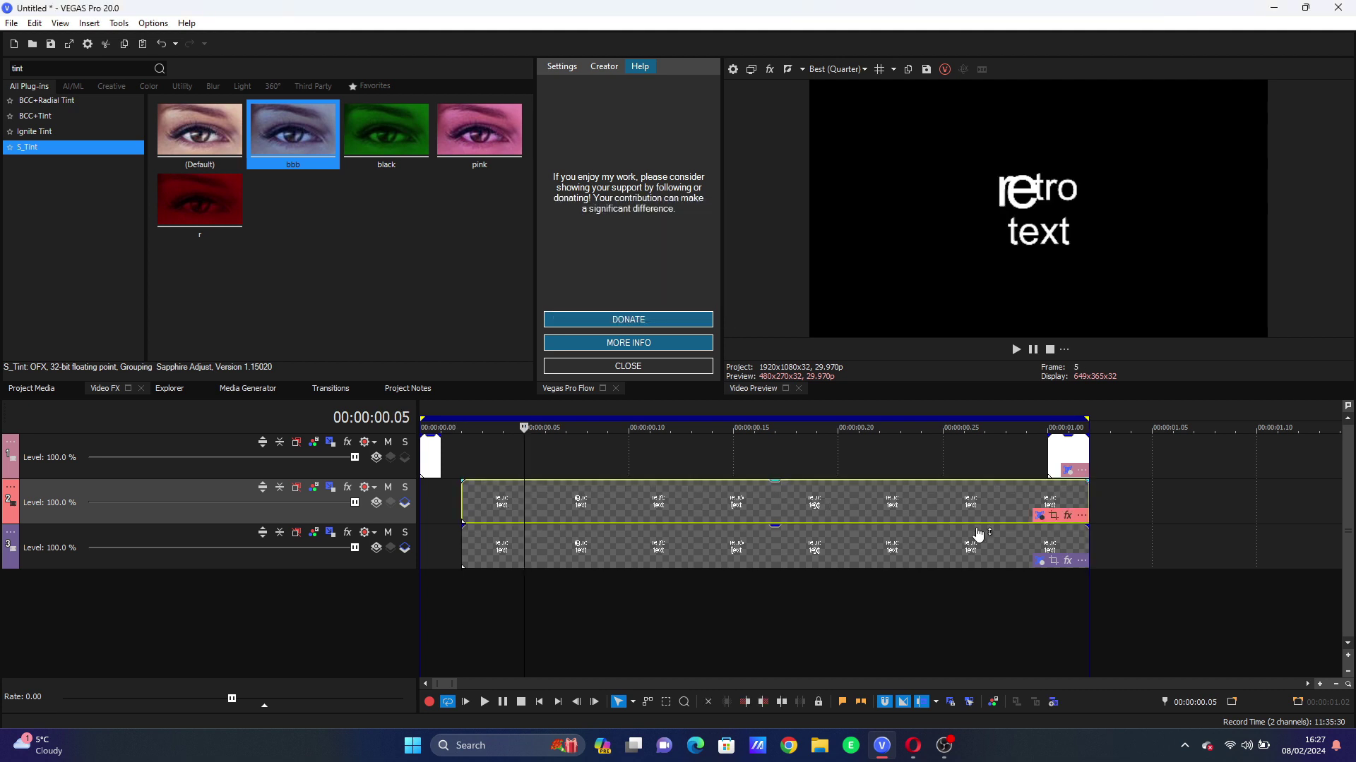
- Apply the S_Tint preset "r" to the lower title, set Tint Lights to bright red (0, 0.97, 0.98), and close the effect window
click(754, 548)
double_click(209, 223)
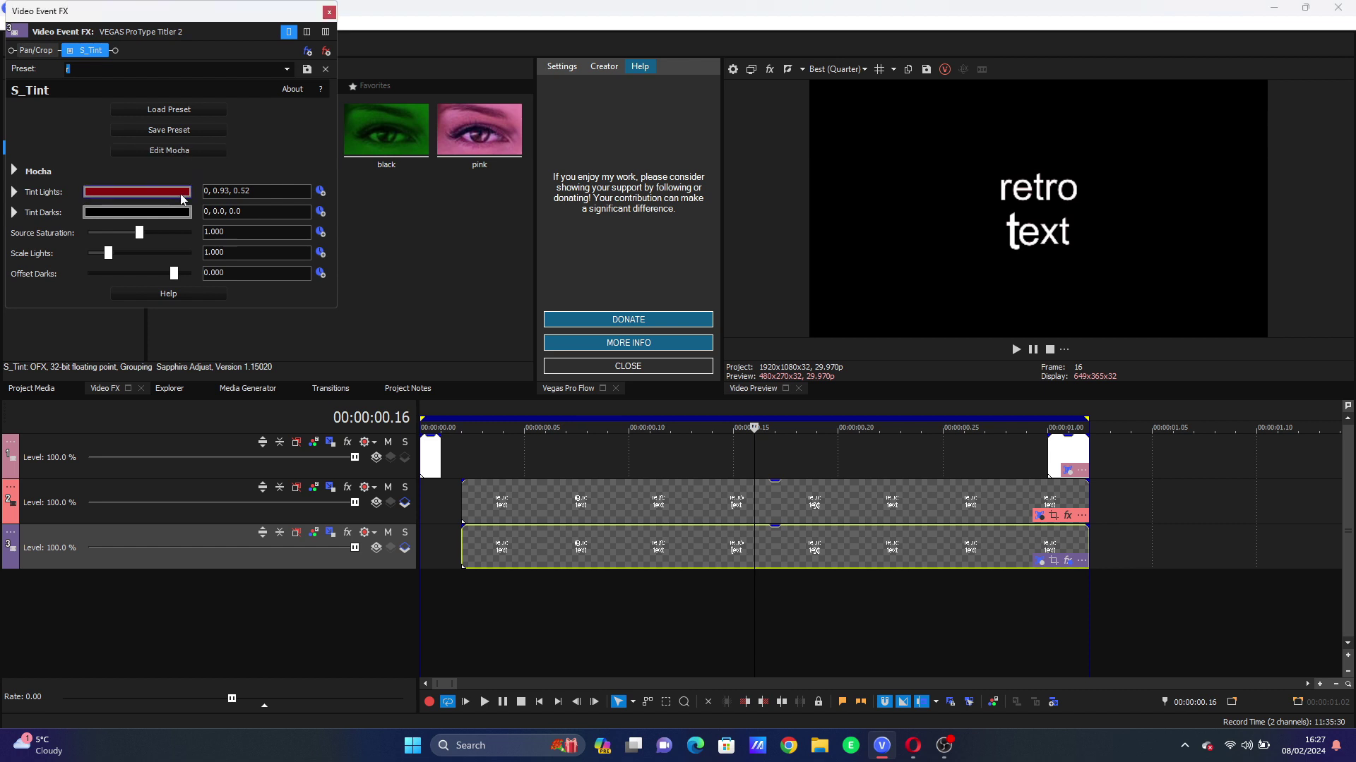
click(187, 195)
click(157, 227)
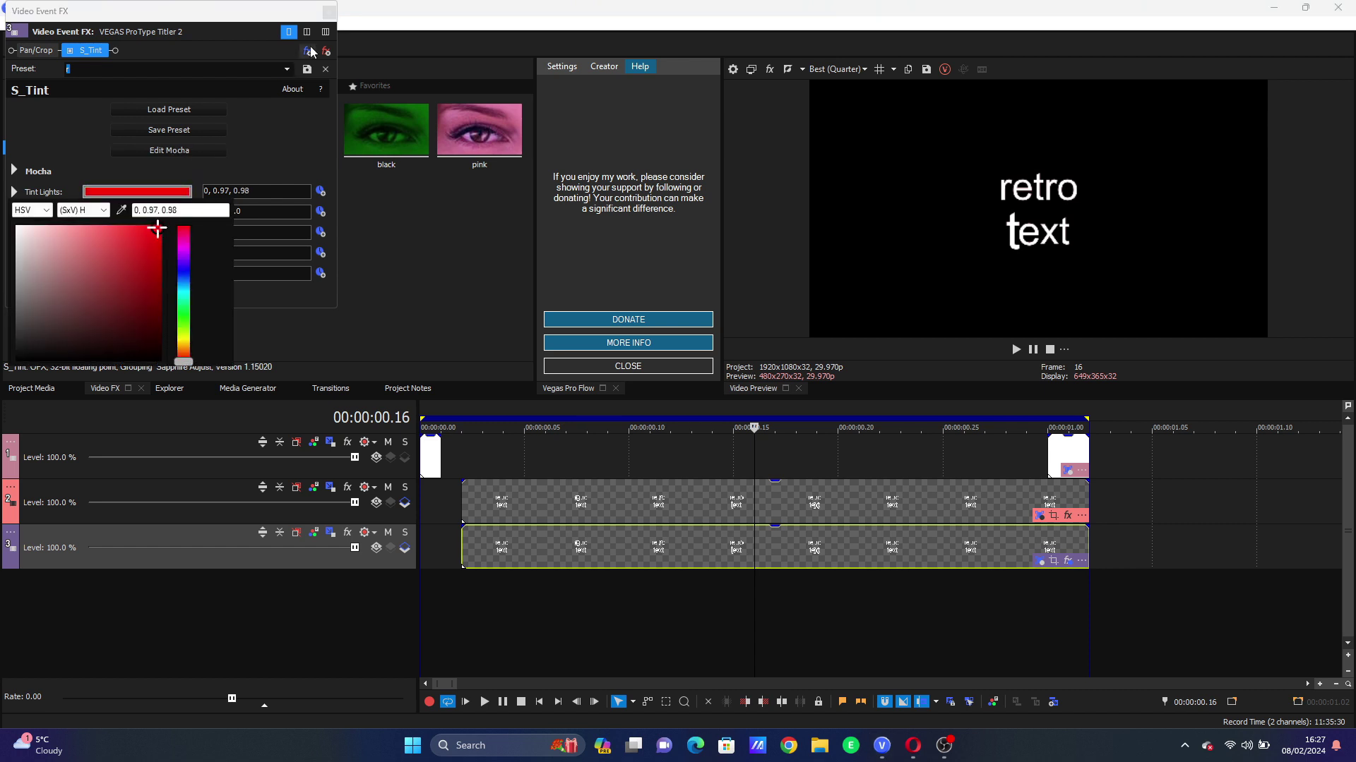
click(329, 12)
click(329, 12)
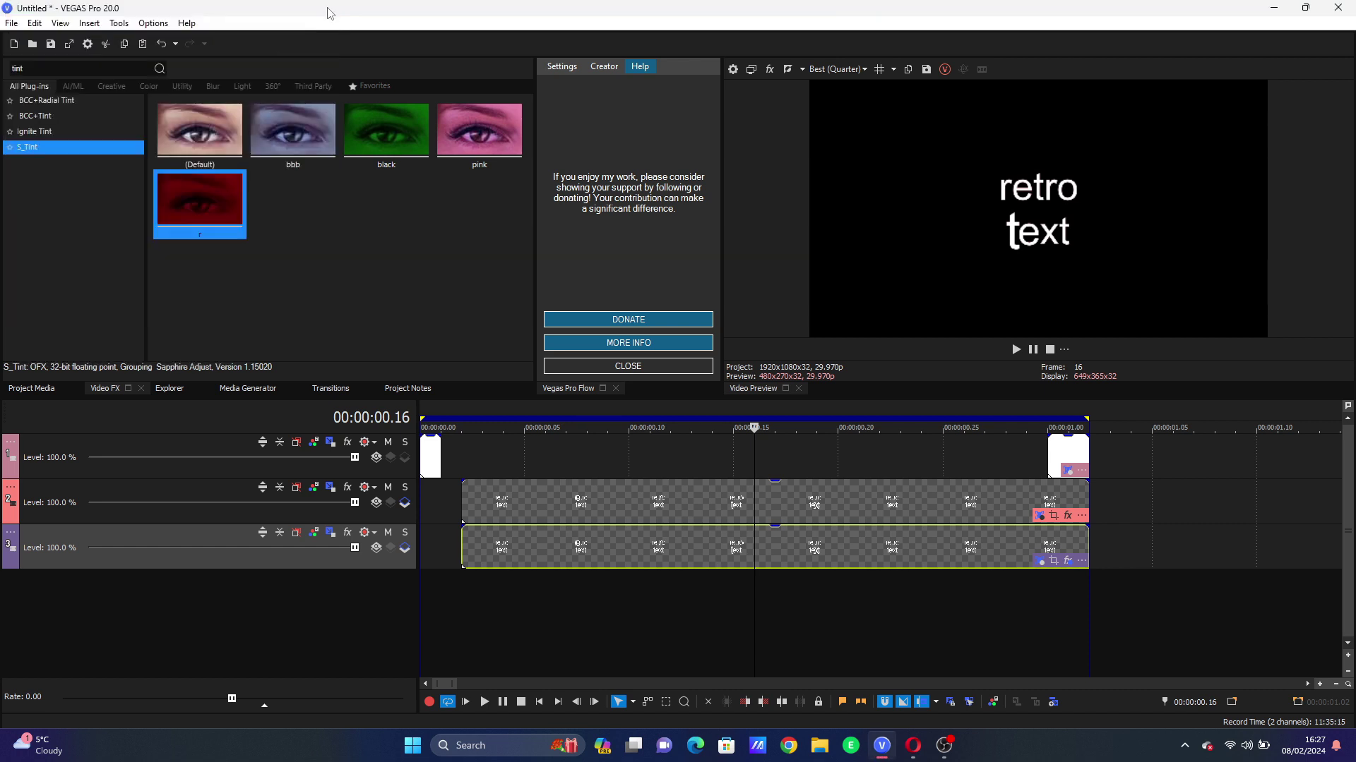
- Check the red tint by temporarily soloing and muting the upper title track, restoring it at the end
click(406, 492)
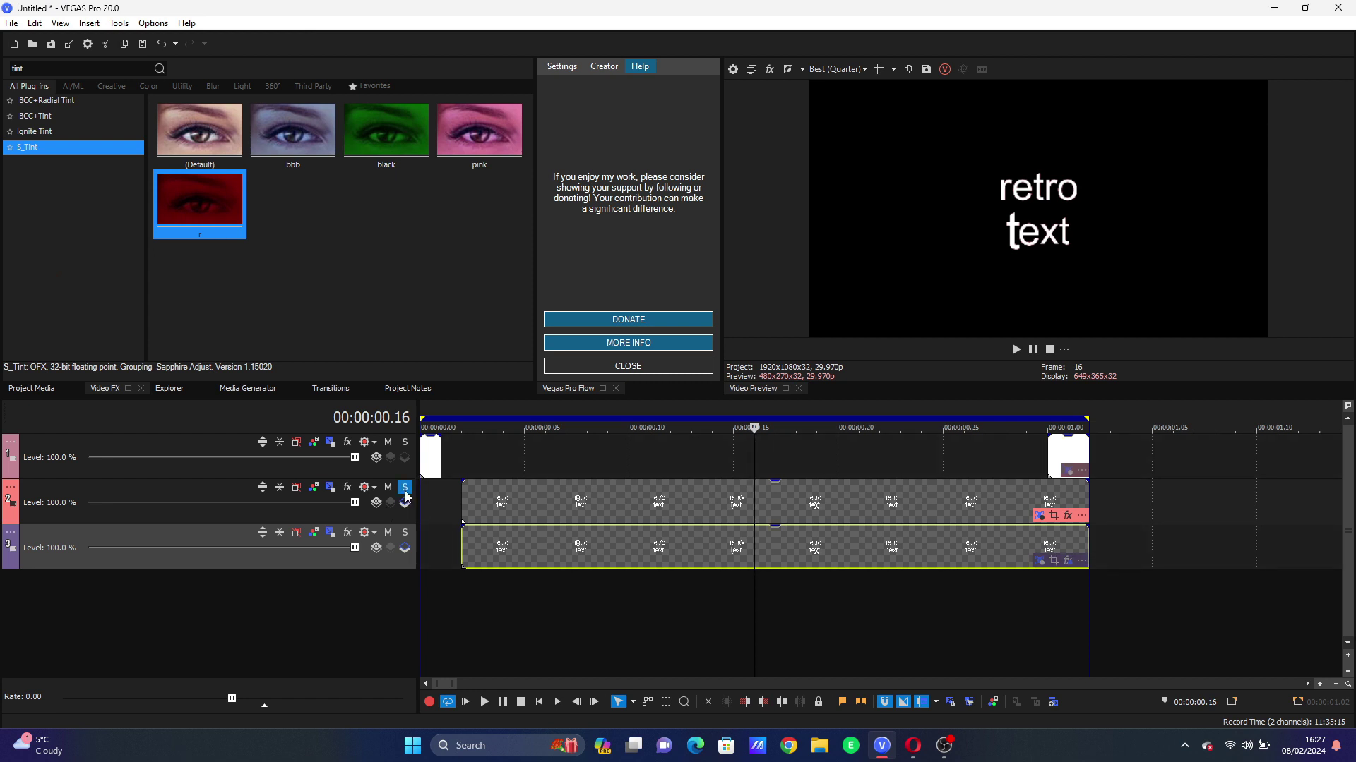
click(387, 488)
click(405, 487)
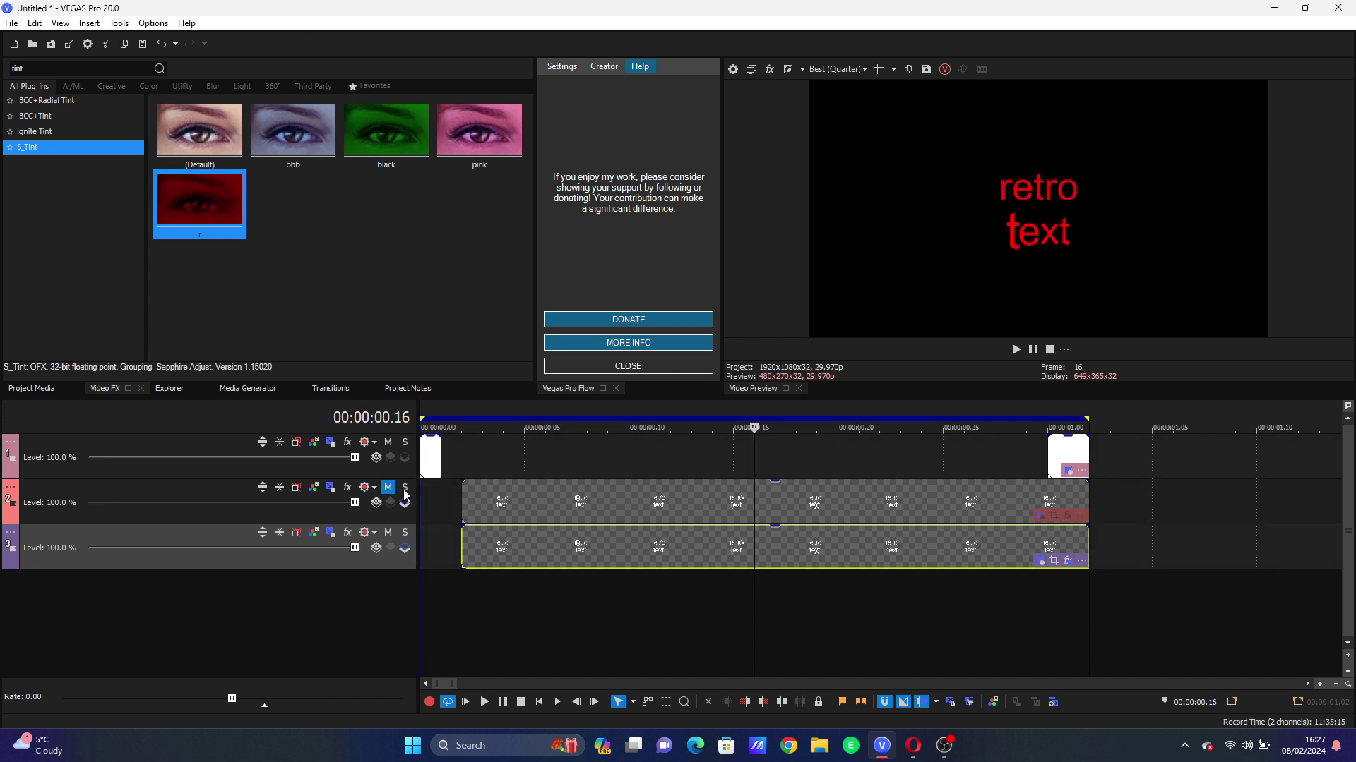
click(387, 487)
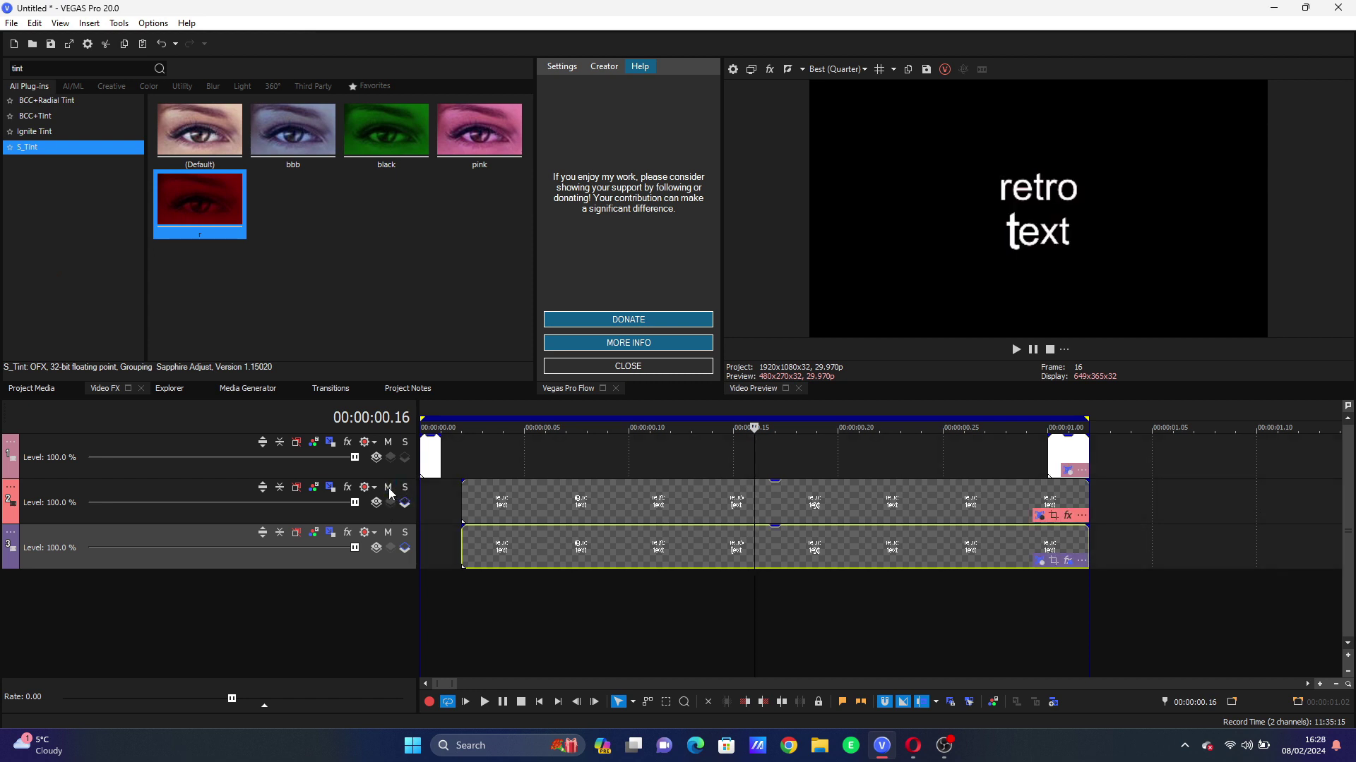
- In the upper title's generator, animate the character opacity, with a 0 keyframe aligned to the third scale keyframe
click(1038, 519)
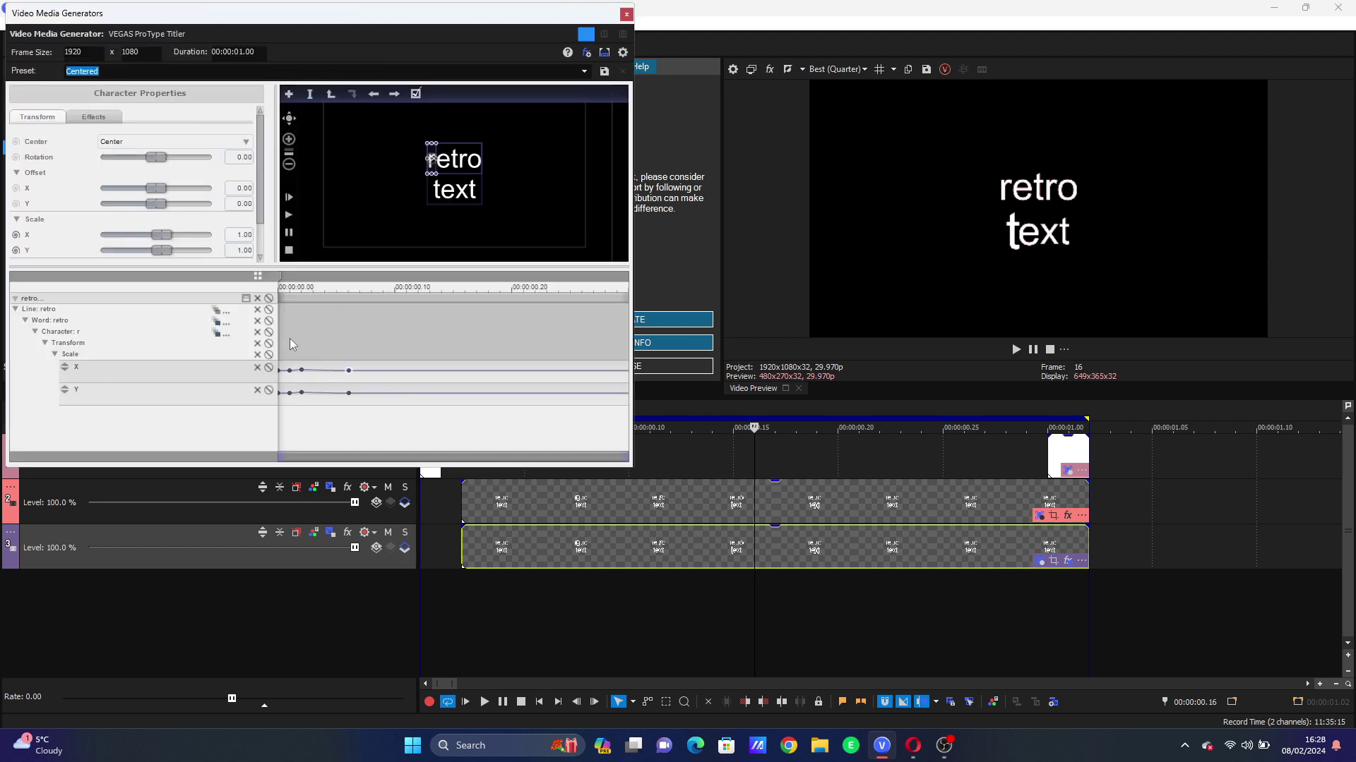
click(291, 337)
click(95, 117)
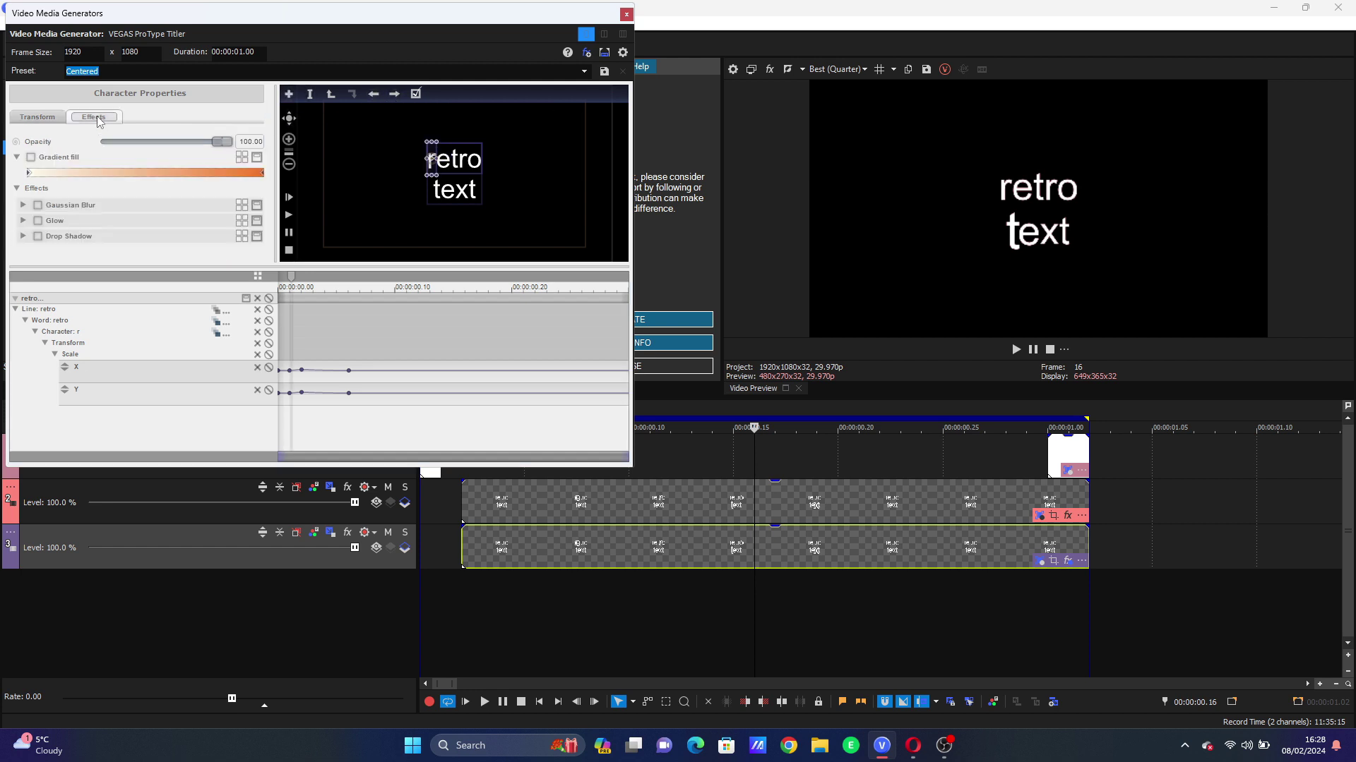
click(16, 142)
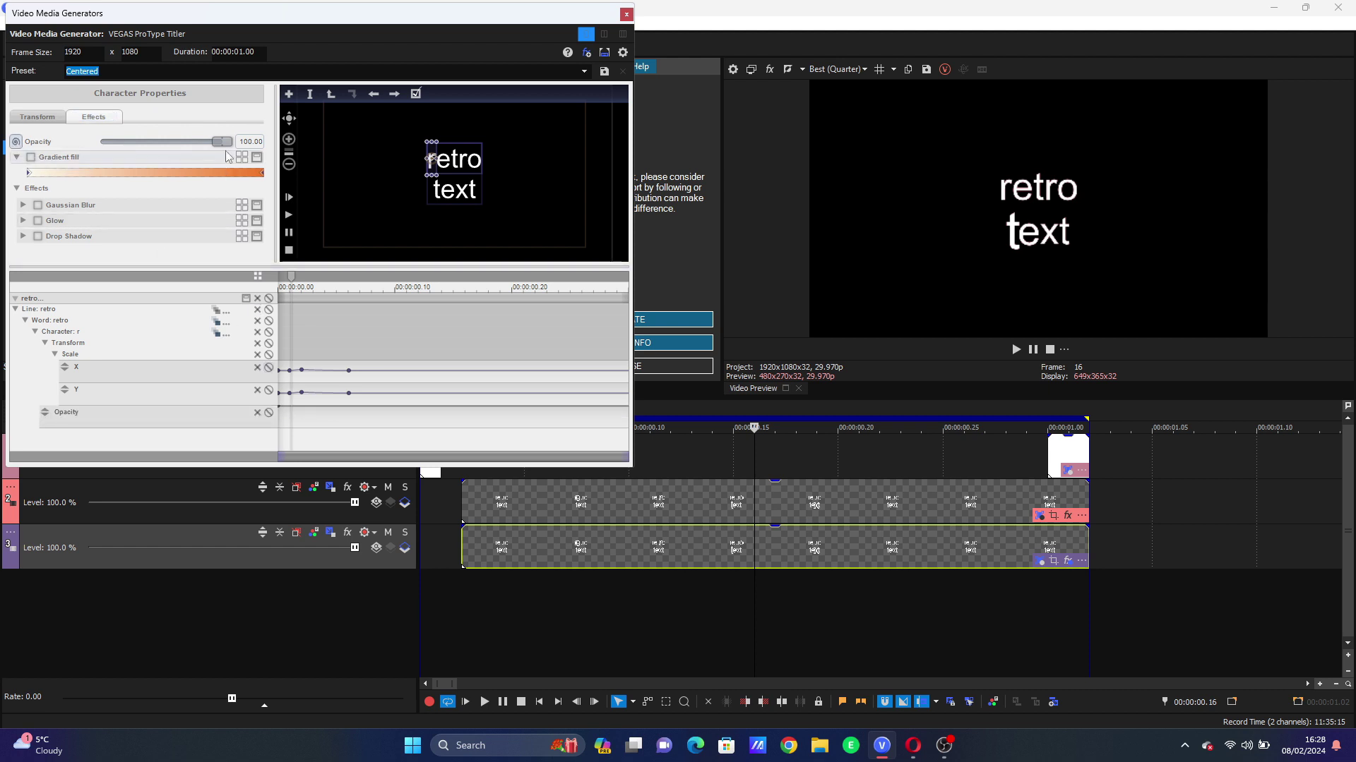
drag(222, 142, 85, 149)
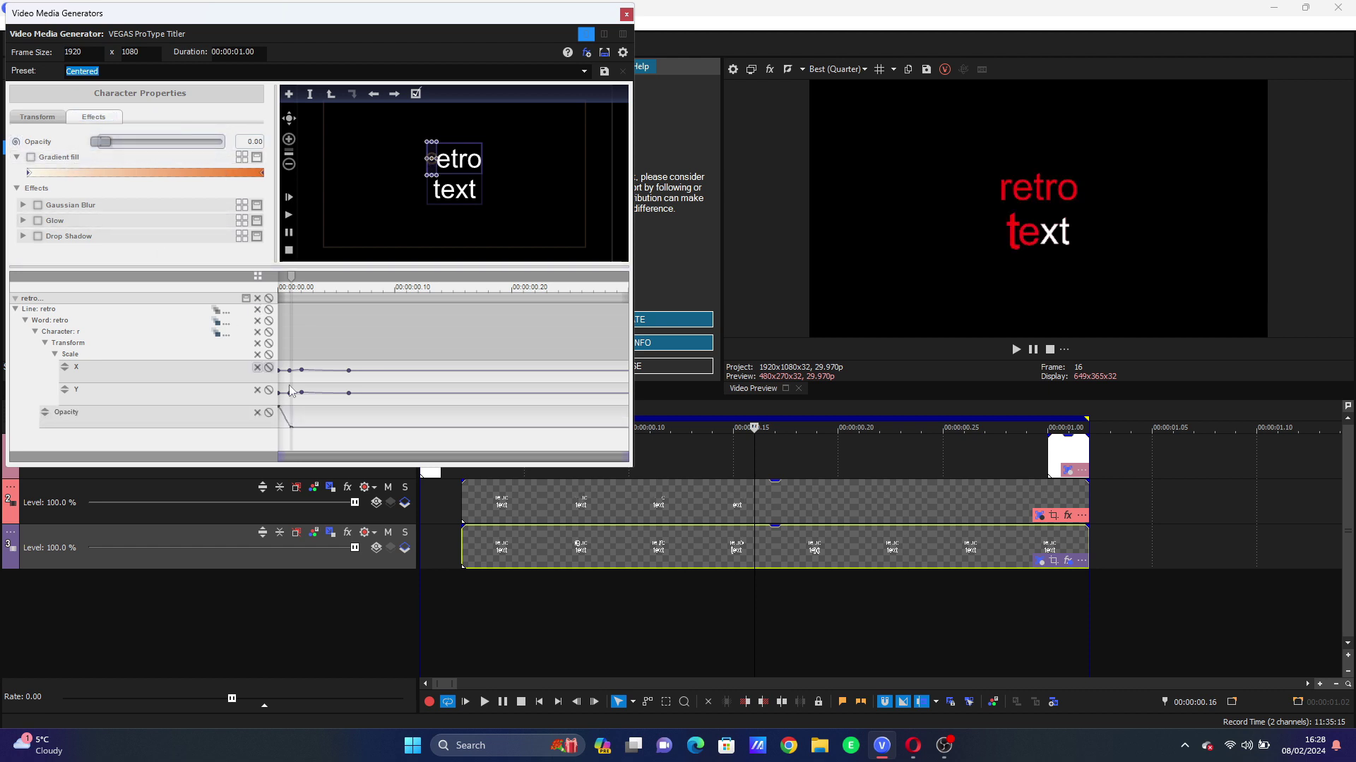
click(300, 416)
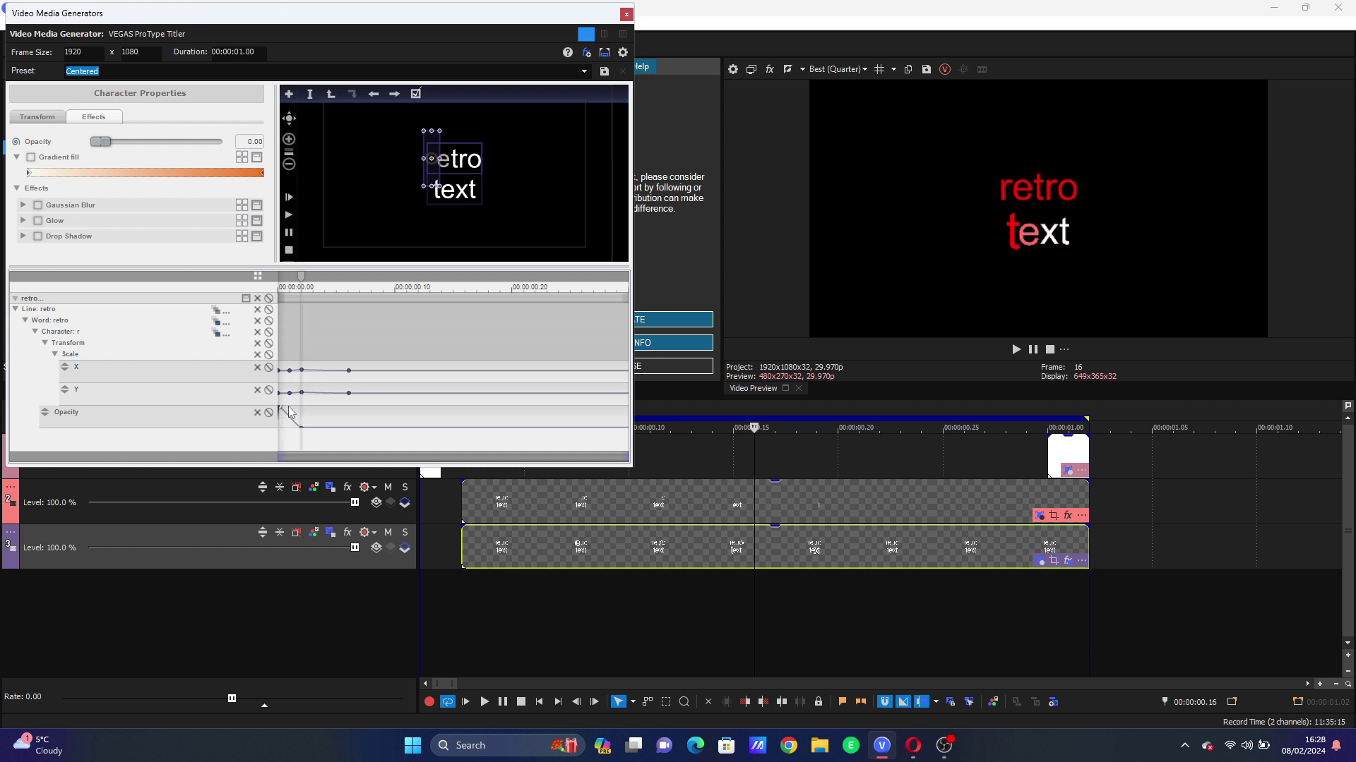
- Add character opacity keyframes of 100 at the second and last scale keyframes, on both sides of the zero-opacity keyframe
click(287, 412)
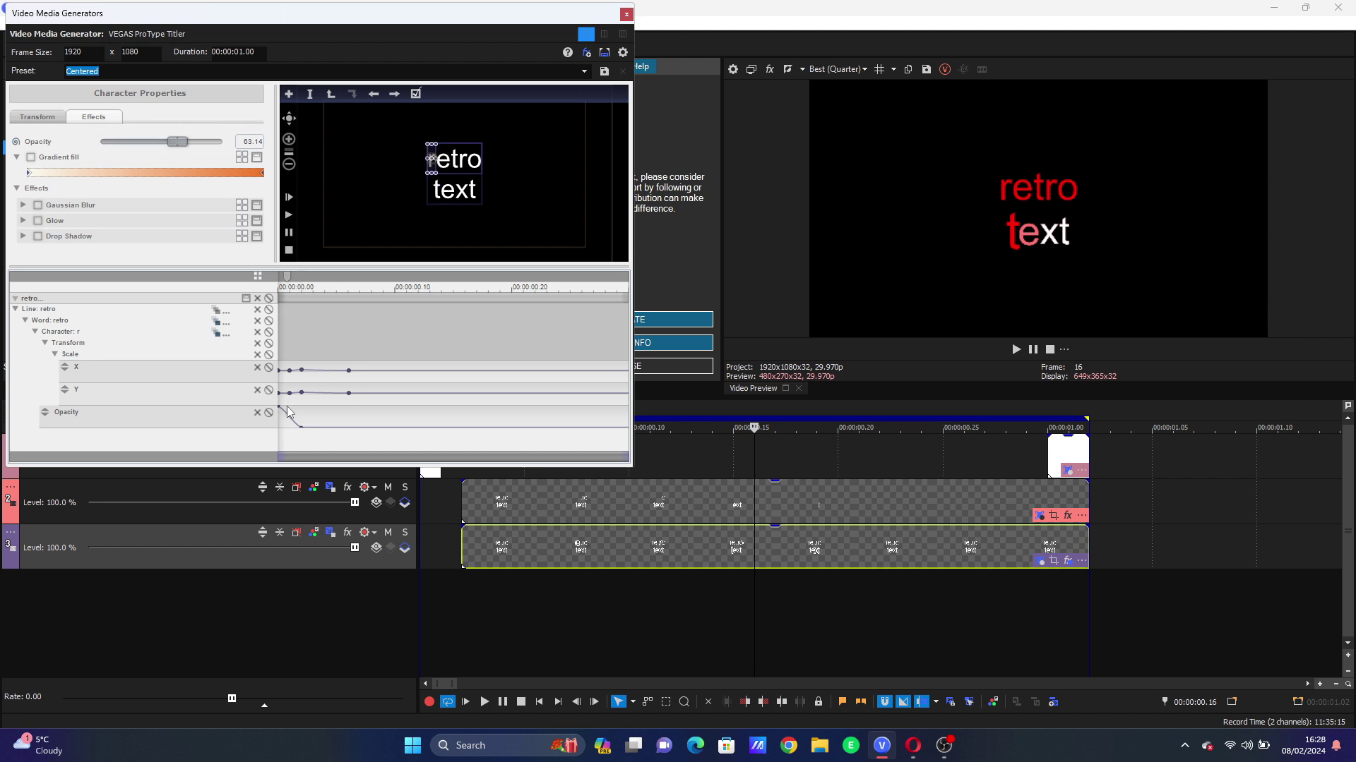
click(289, 412)
drag(168, 141, 225, 141)
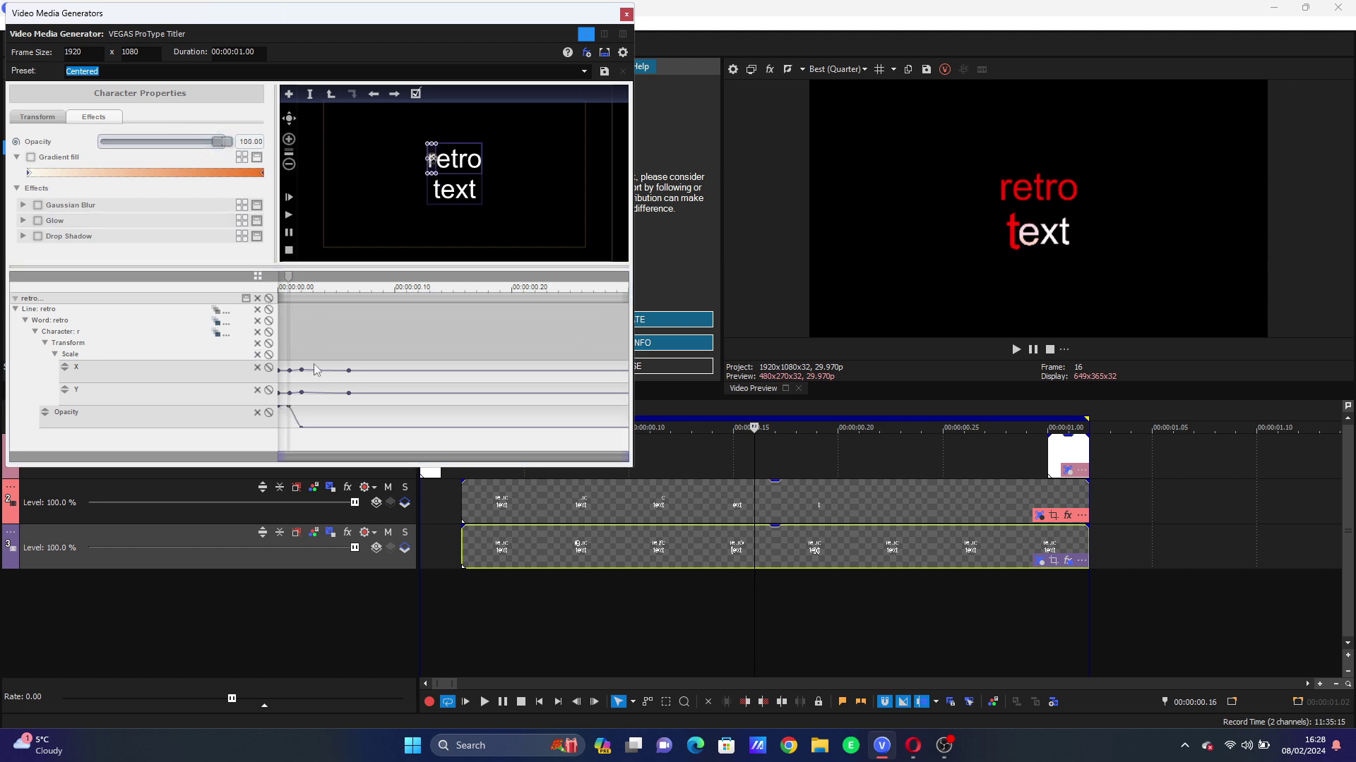
drag(320, 406, 350, 409)
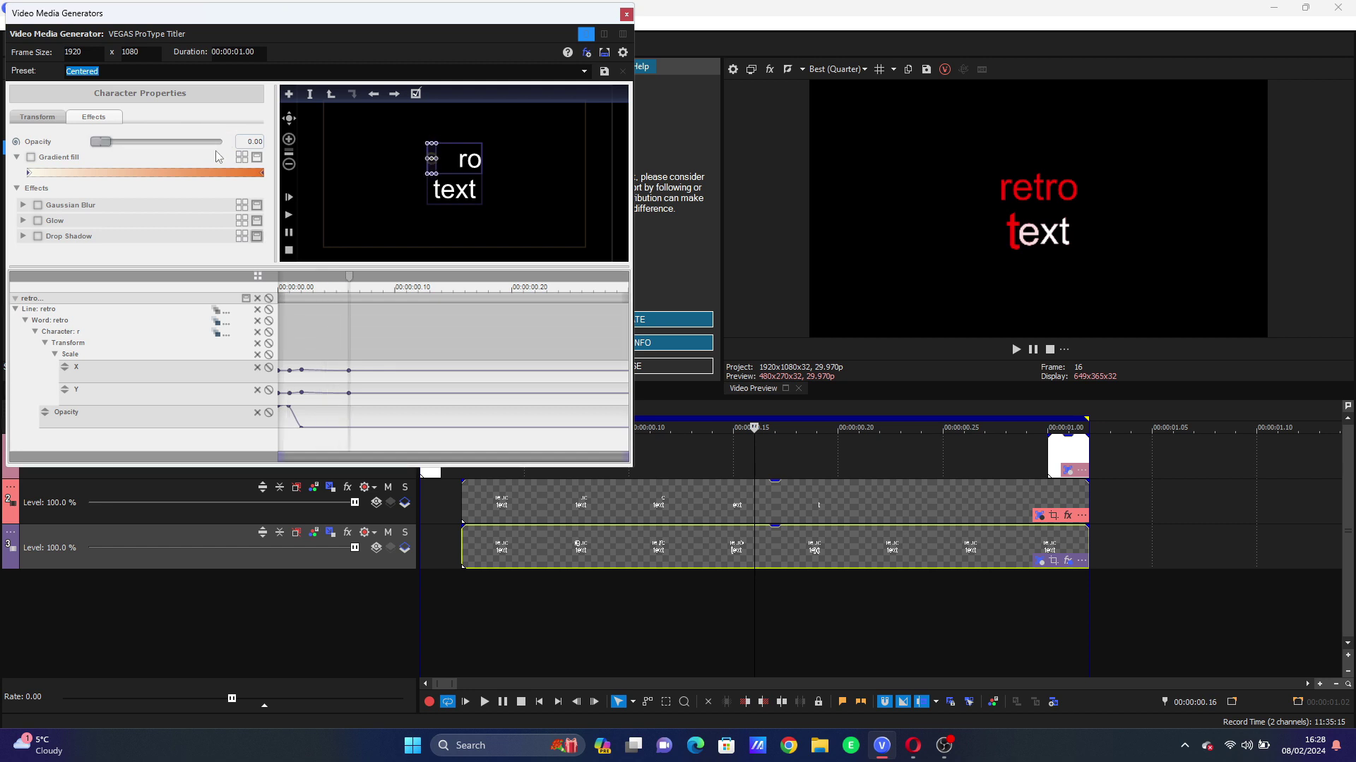
drag(101, 142, 223, 142)
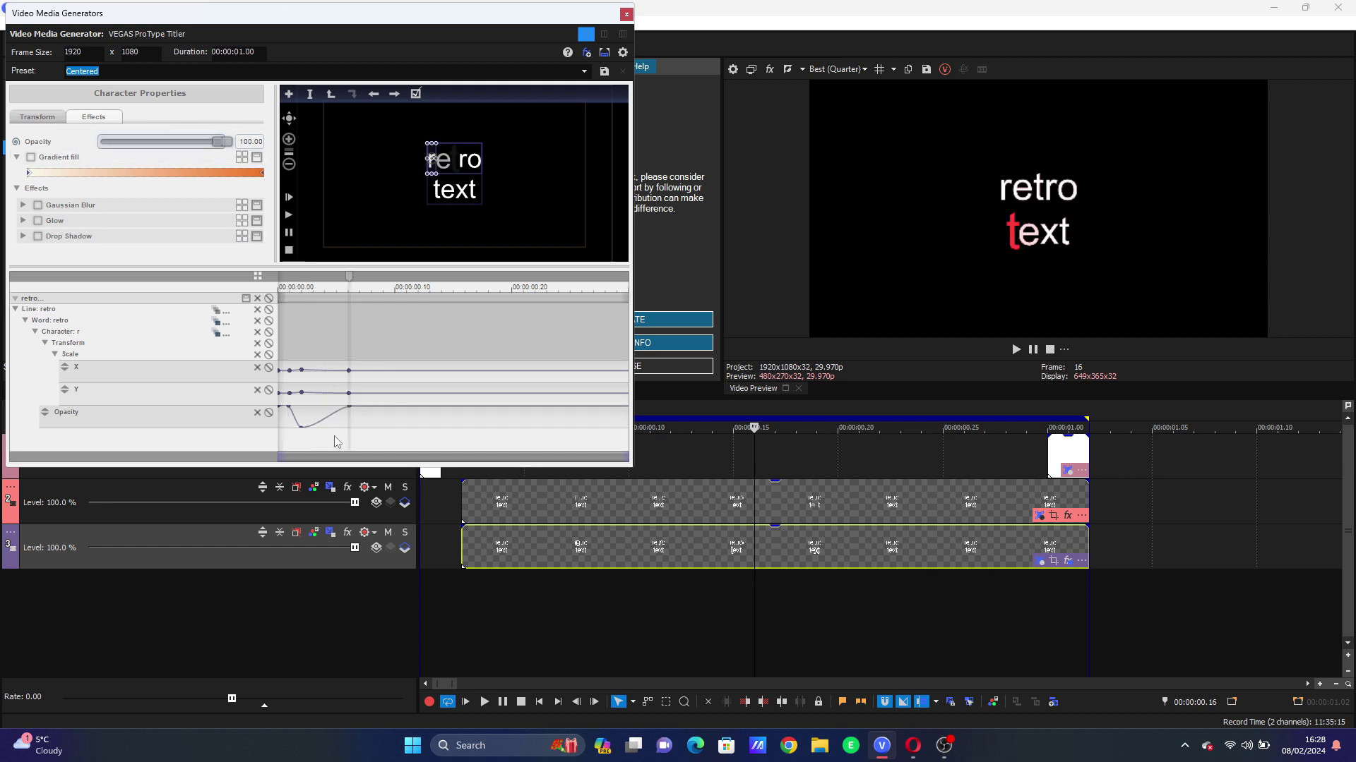
- Set the zero-opacity keyframe's interpolation to Fast, scrub through the animation, and close the upper title's generator
click(302, 427)
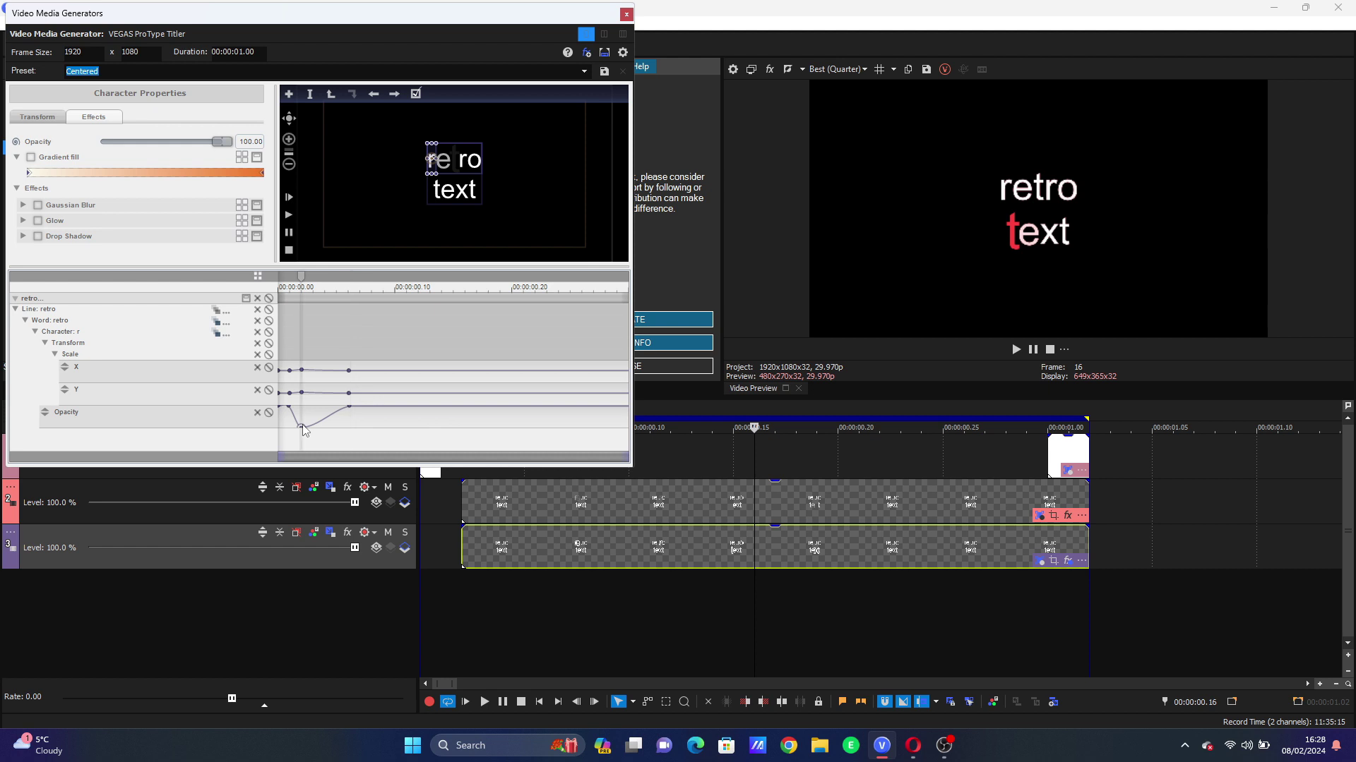
right_click(303, 428)
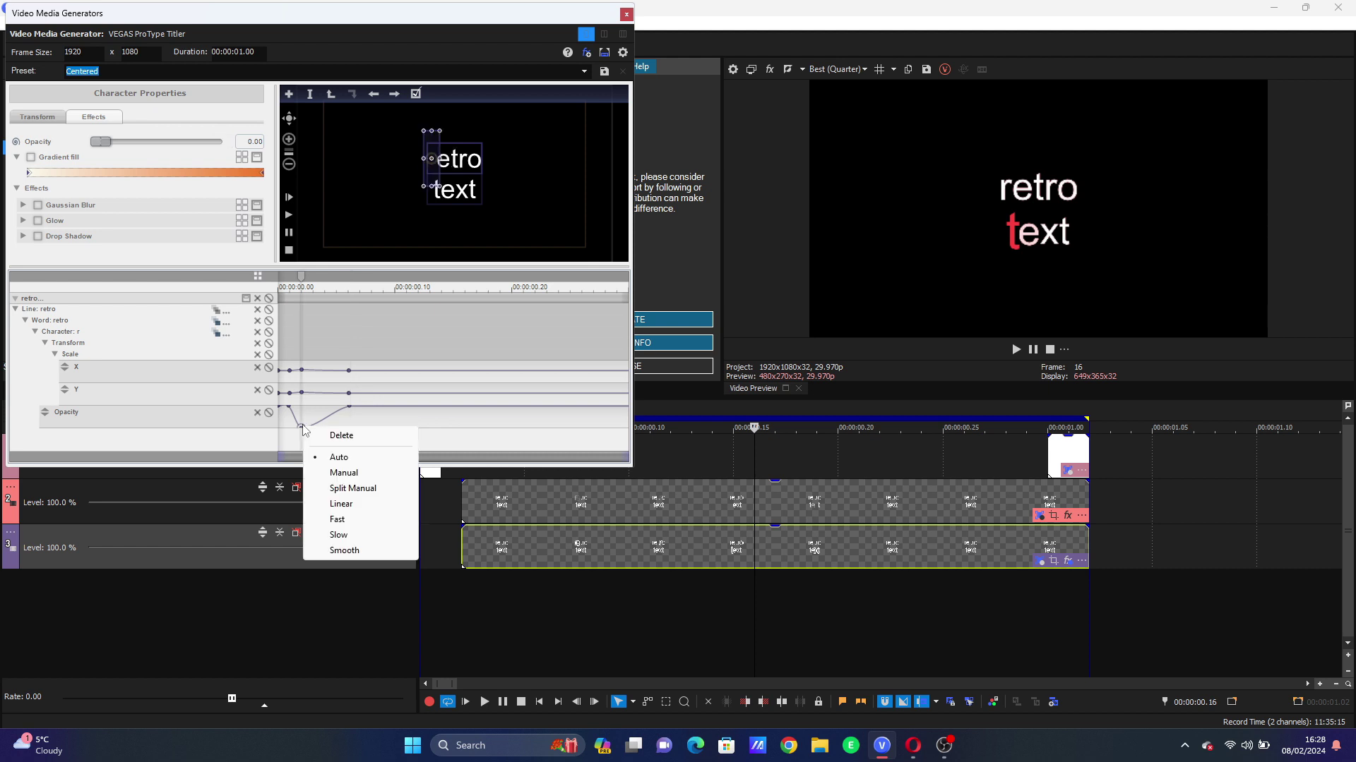
click(340, 519)
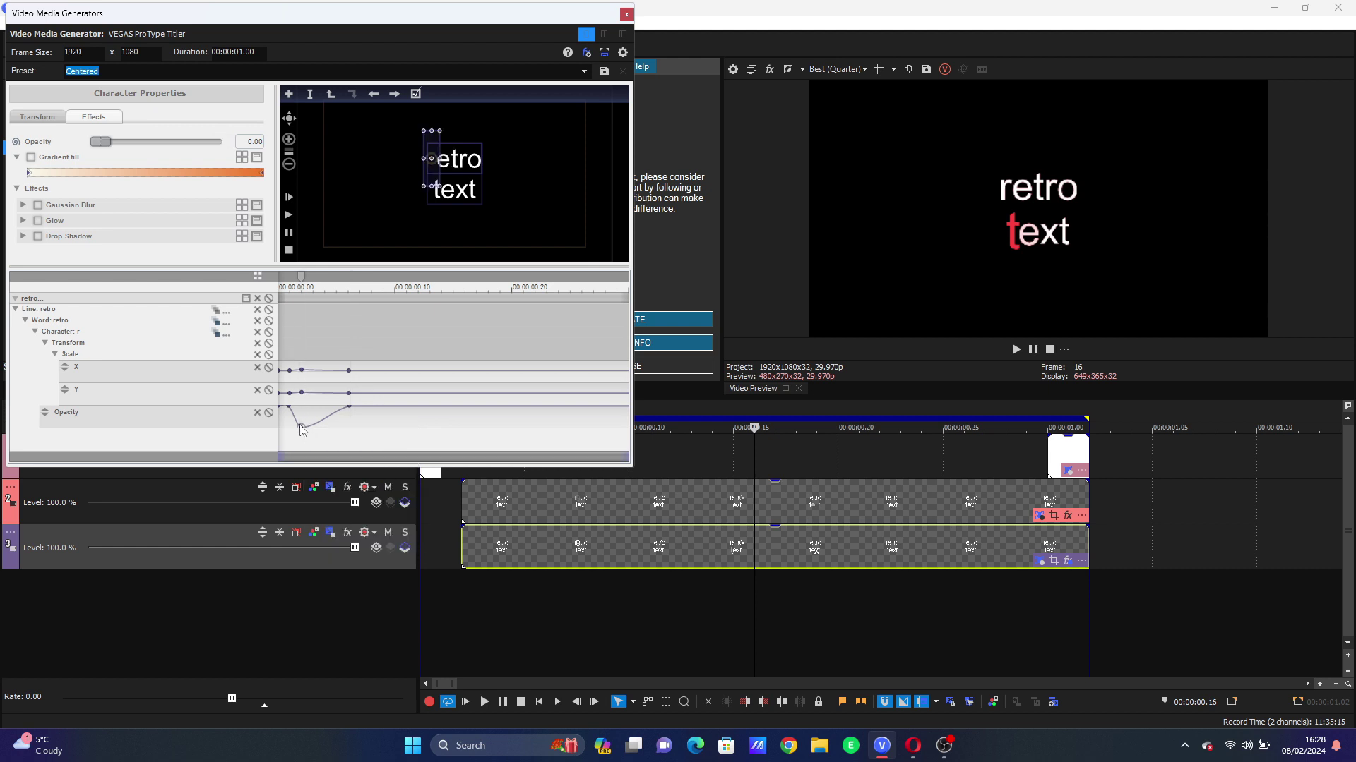
right_click(301, 428)
click(334, 526)
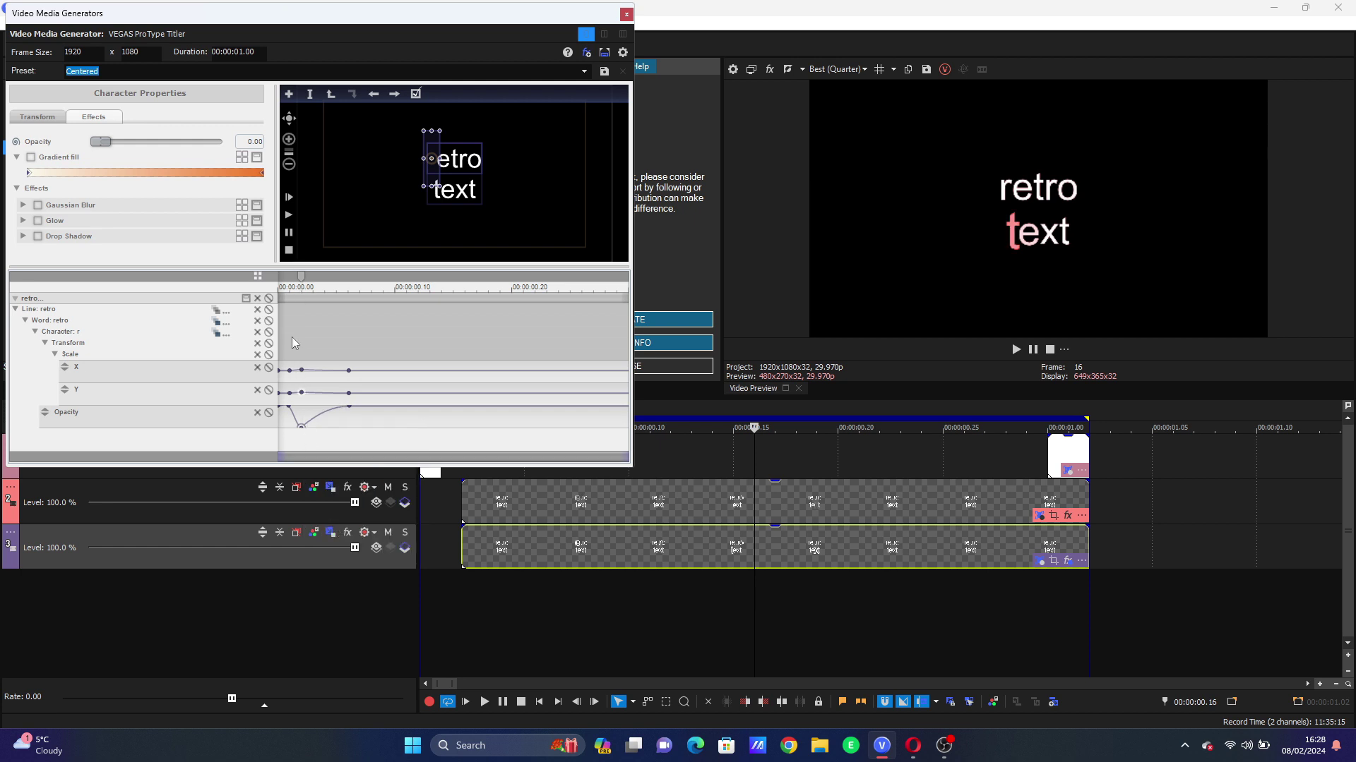
drag(354, 338, 516, 348)
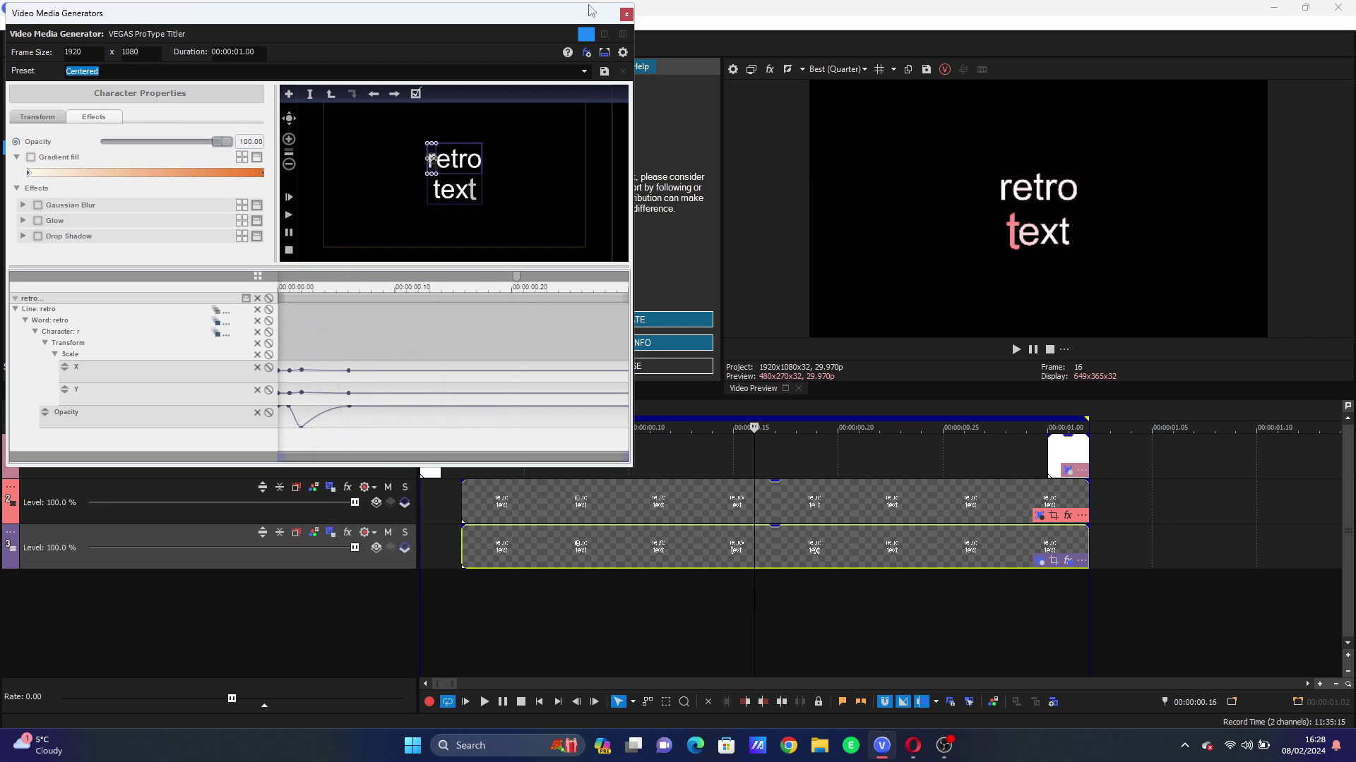
click(626, 14)
click(670, 506)
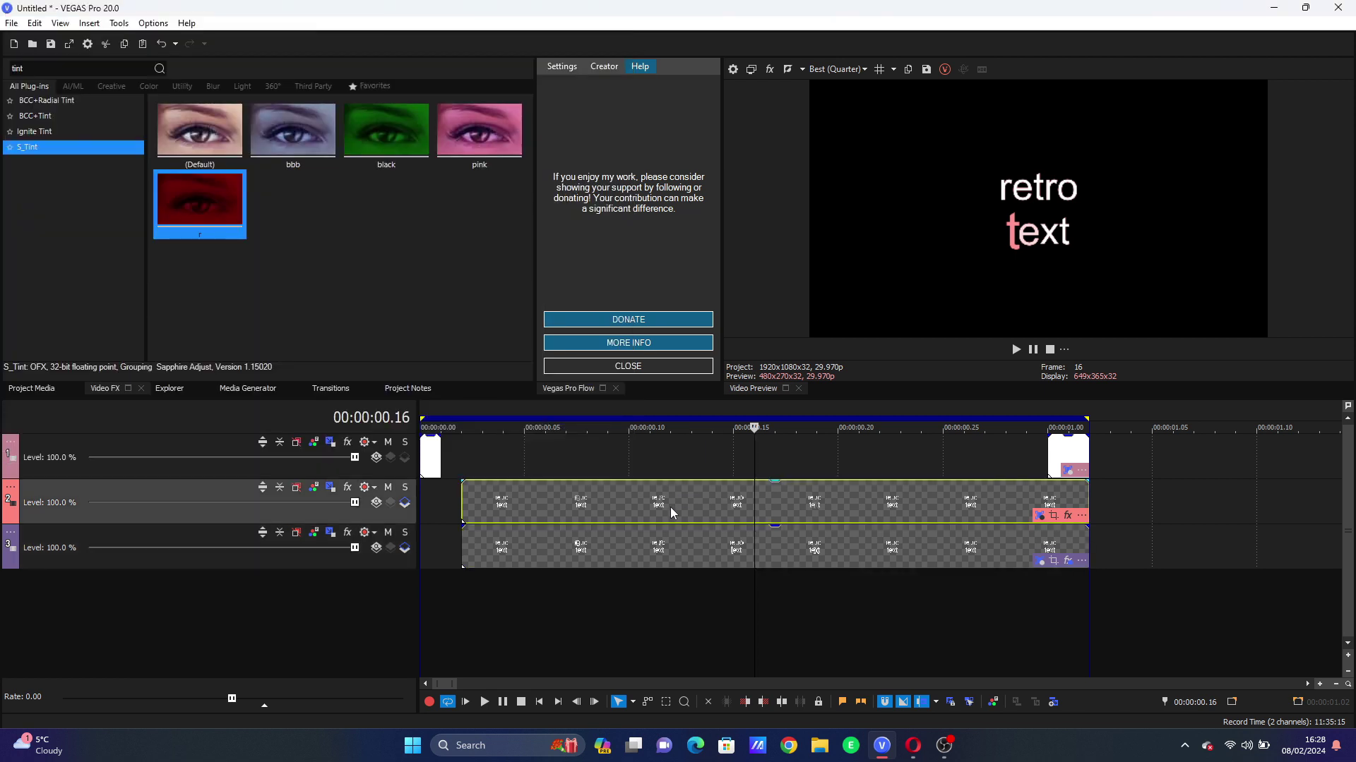
- Play the animation, find the Looks effect, and apply its 1glow preset to the lower red-tinted title with strength 65.31
key(space)
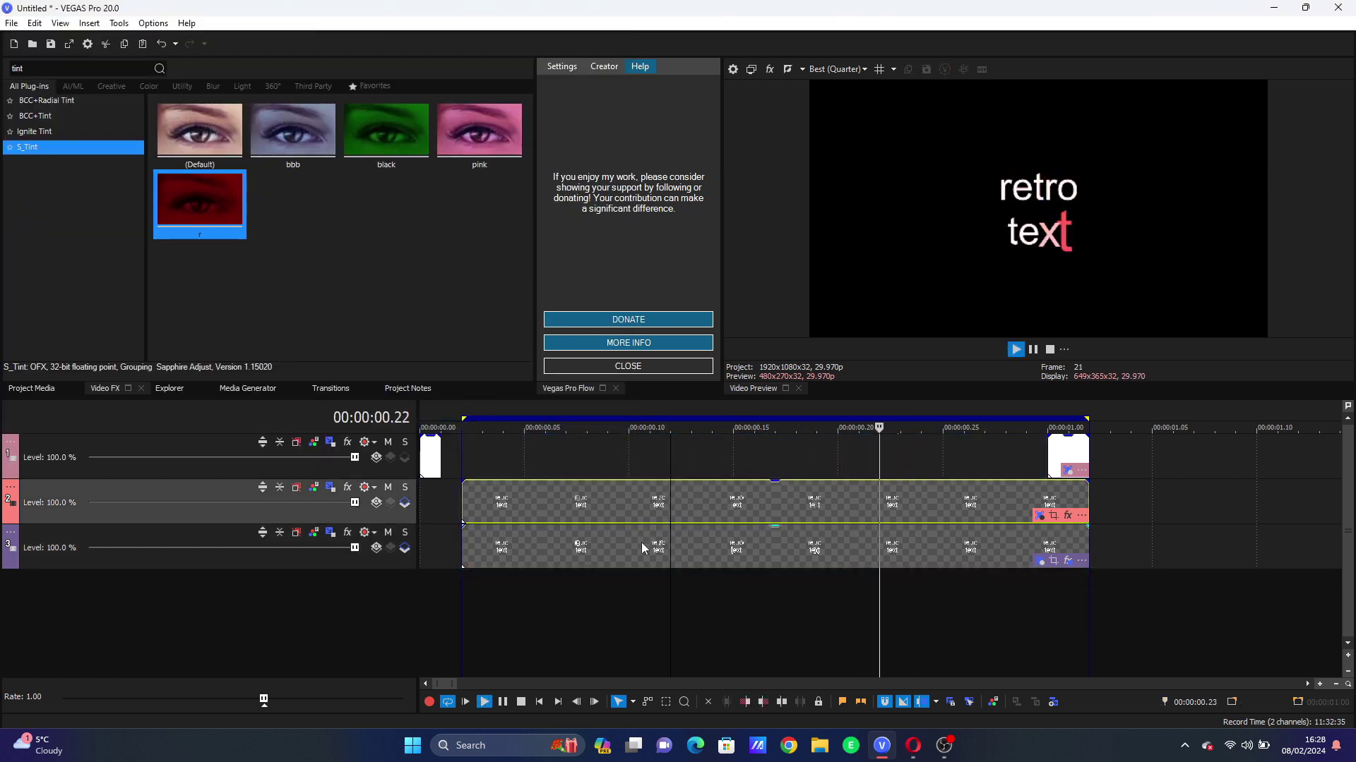
click(691, 559)
key(Right)
key(Right)
click(29, 67)
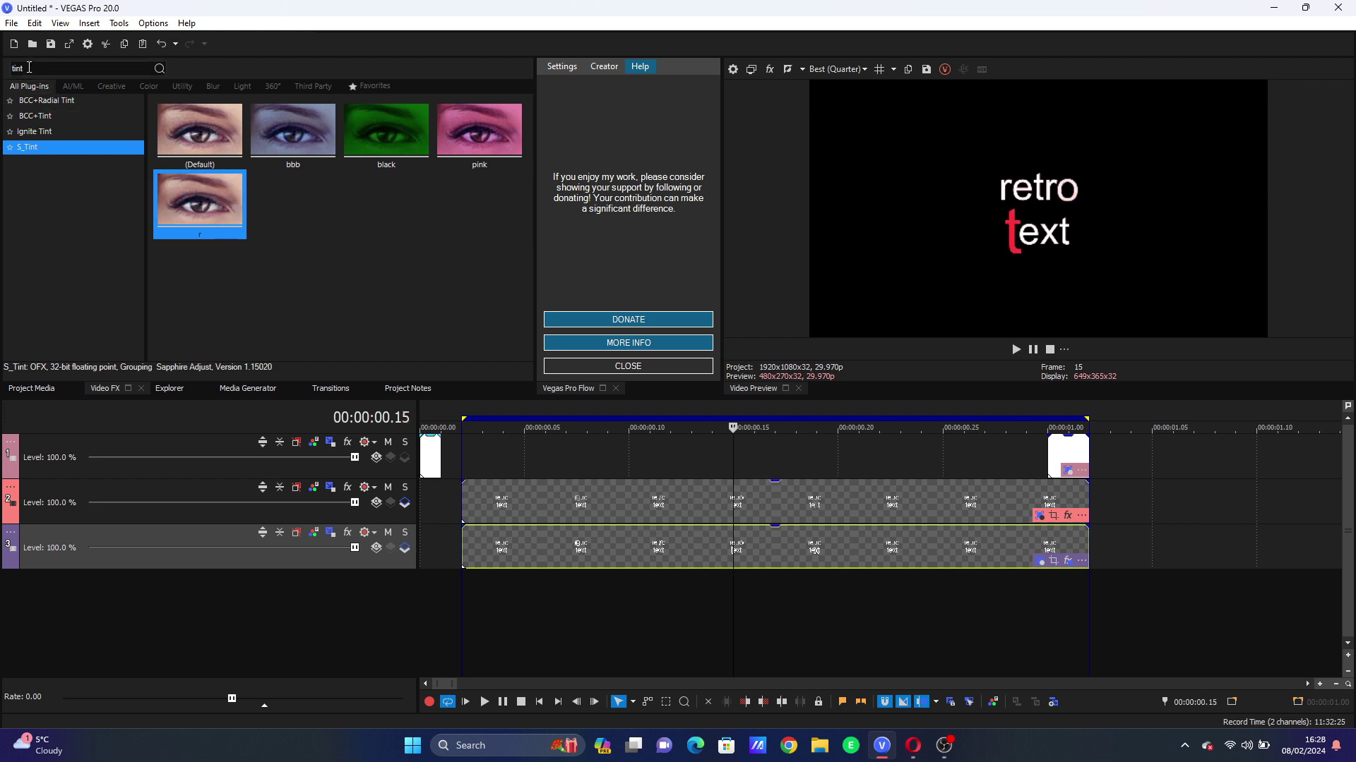
text(looks)
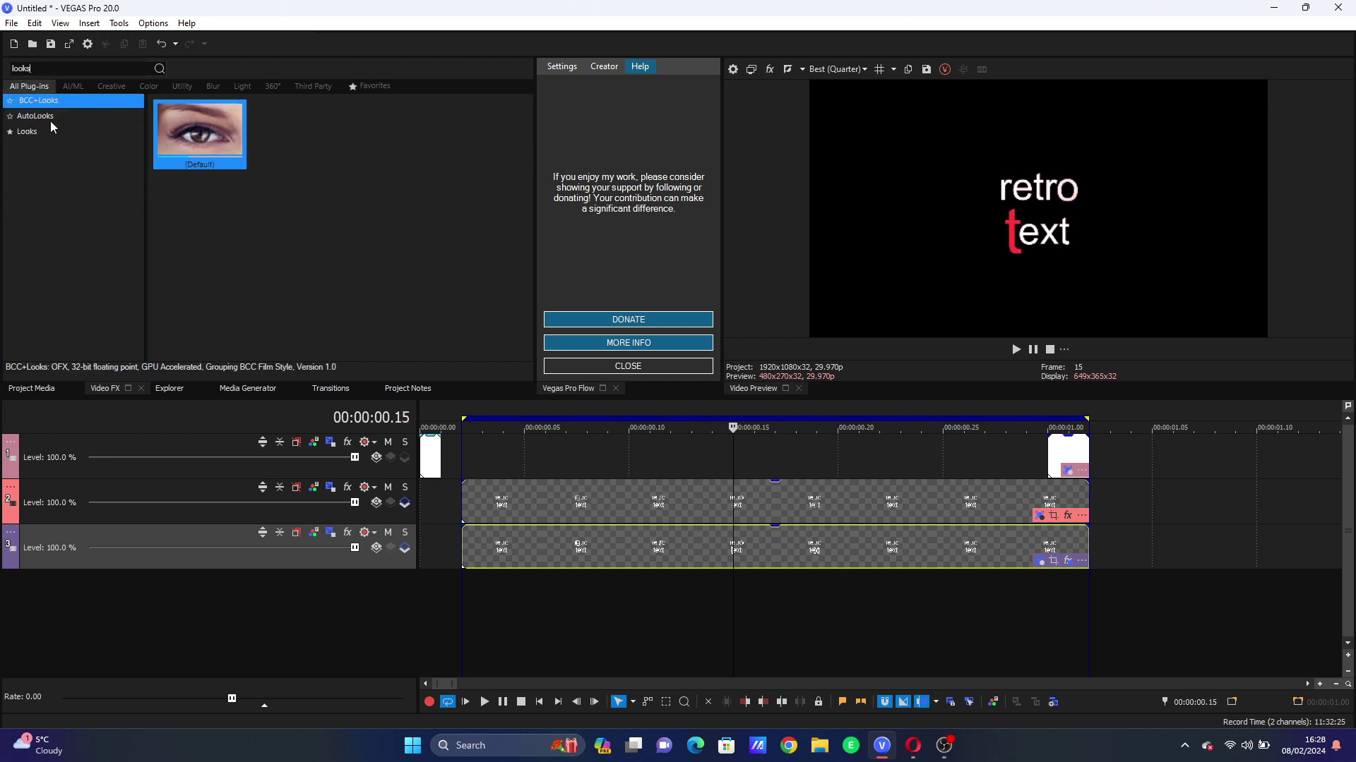
click(66, 132)
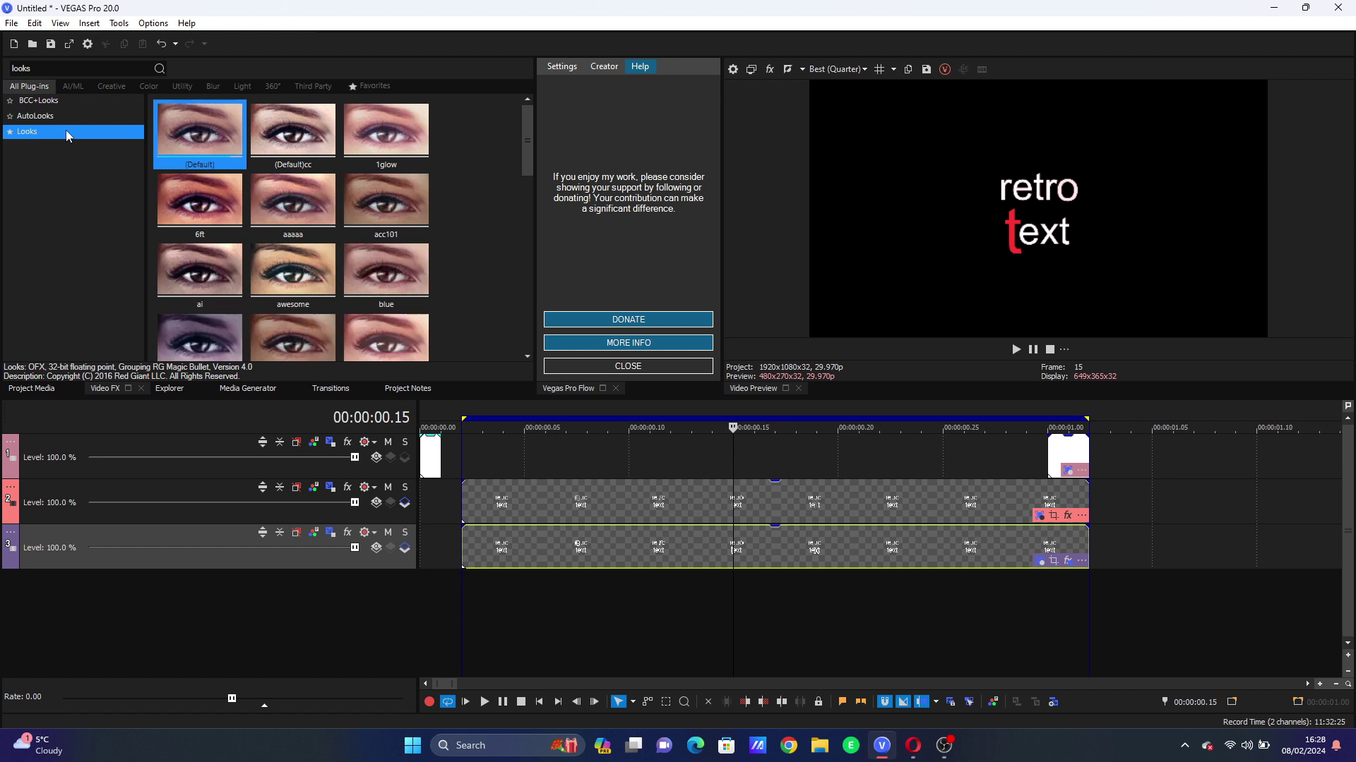
double_click(344, 144)
mouse_move(111, 153)
mouse_down()
mouse_move(194, 157)
mouse_move(132, 151)
mouse_up()
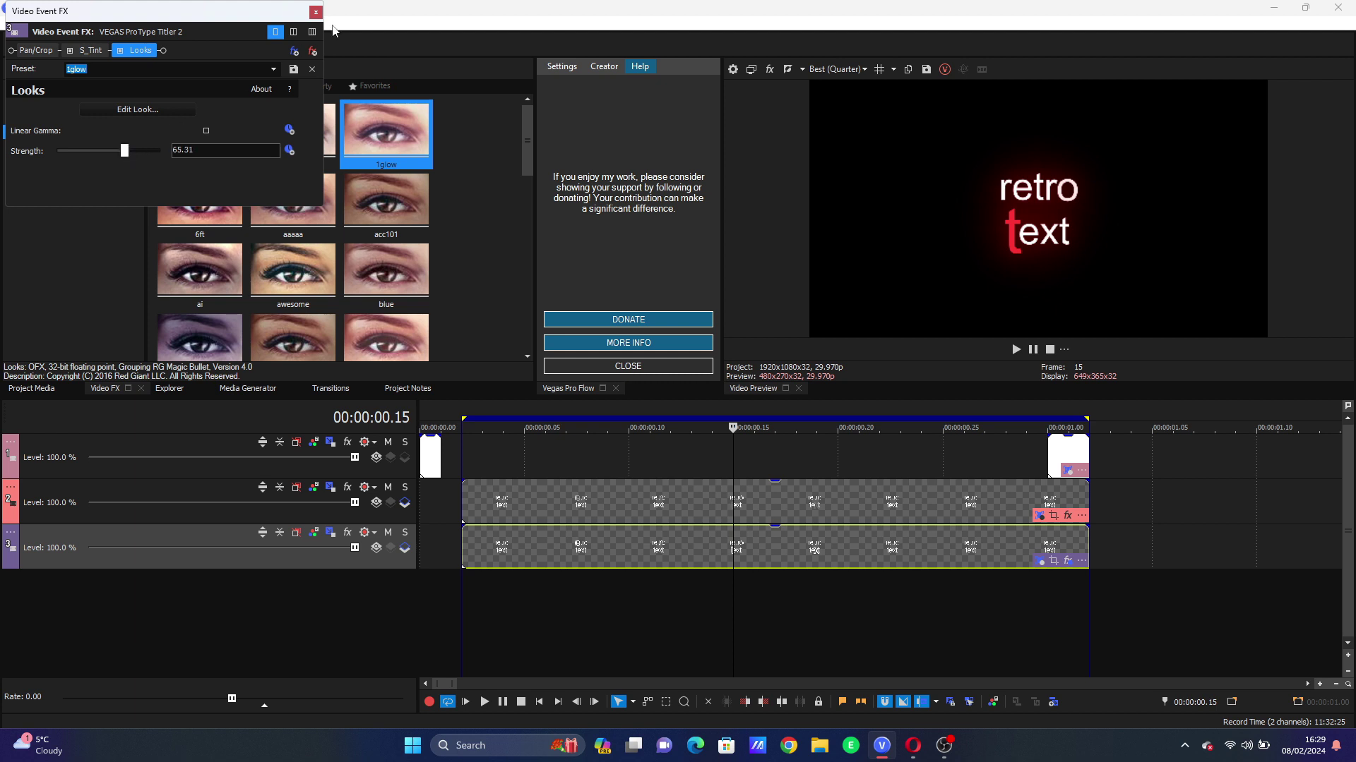
click(316, 12)
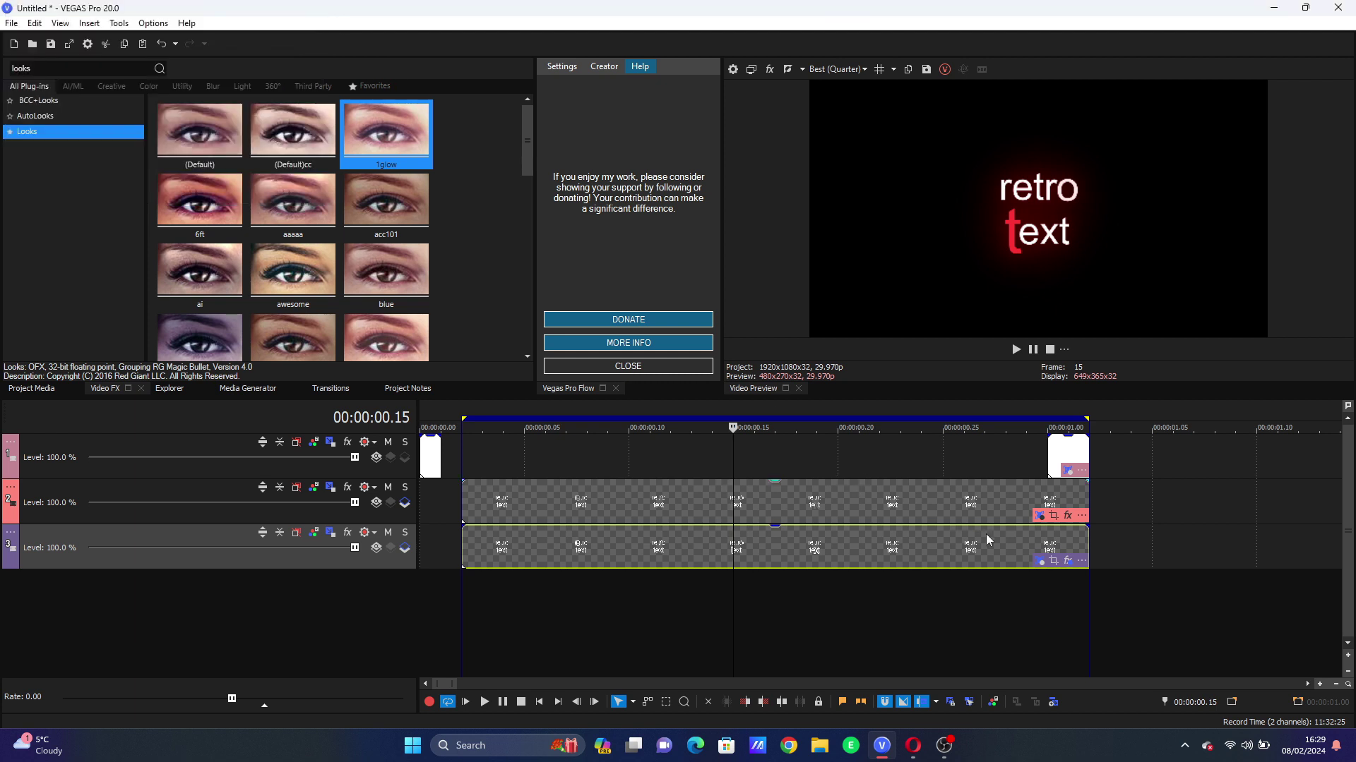
- In the lower title's generator, animate the character opacity and set it to 0 at the start and at the second scale keyframe
click(1040, 561)
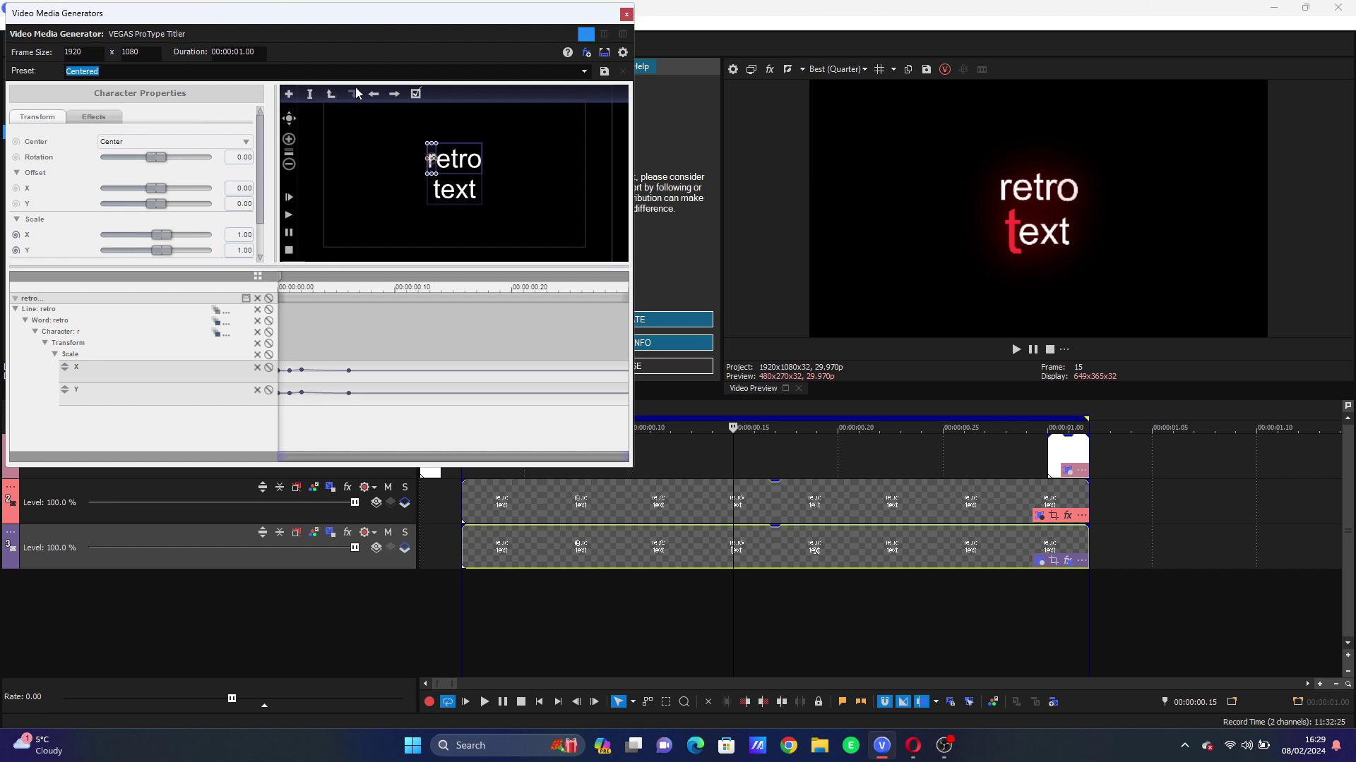
click(94, 117)
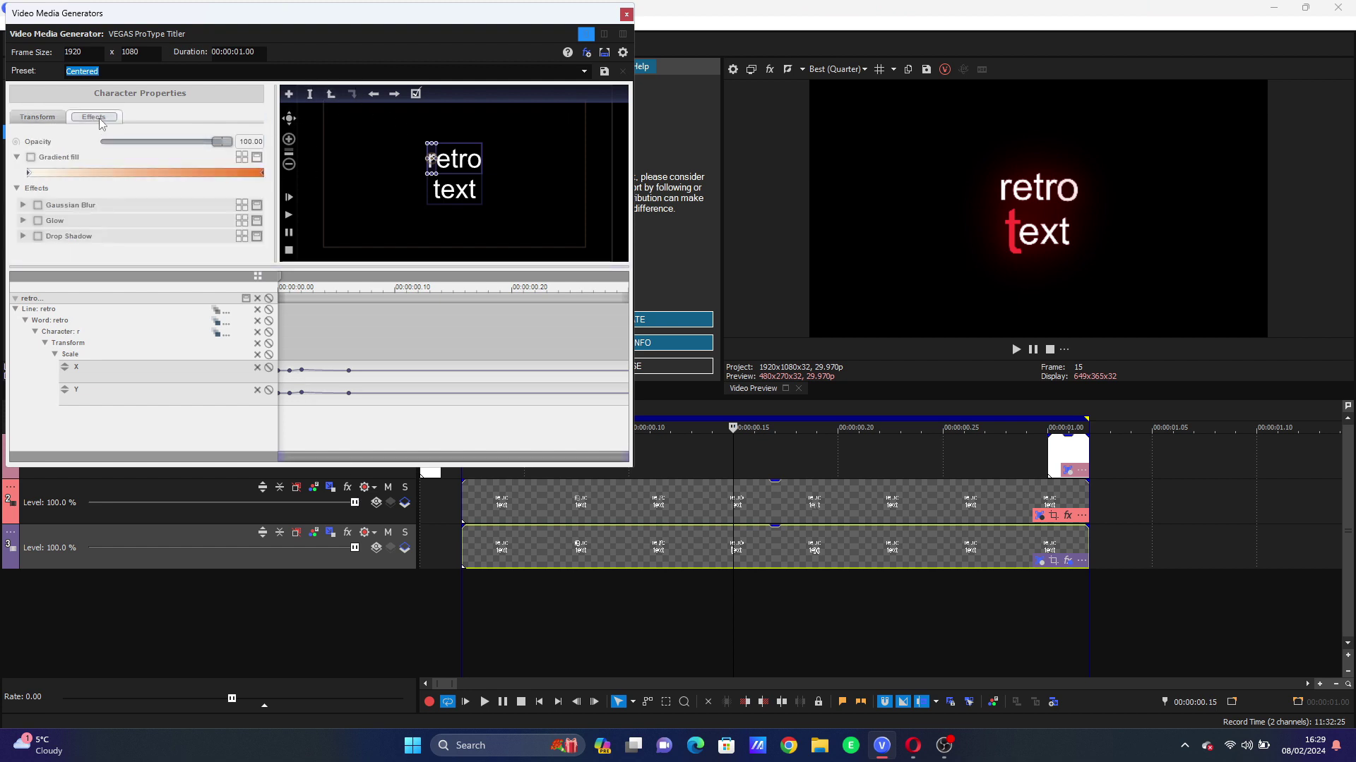
click(16, 142)
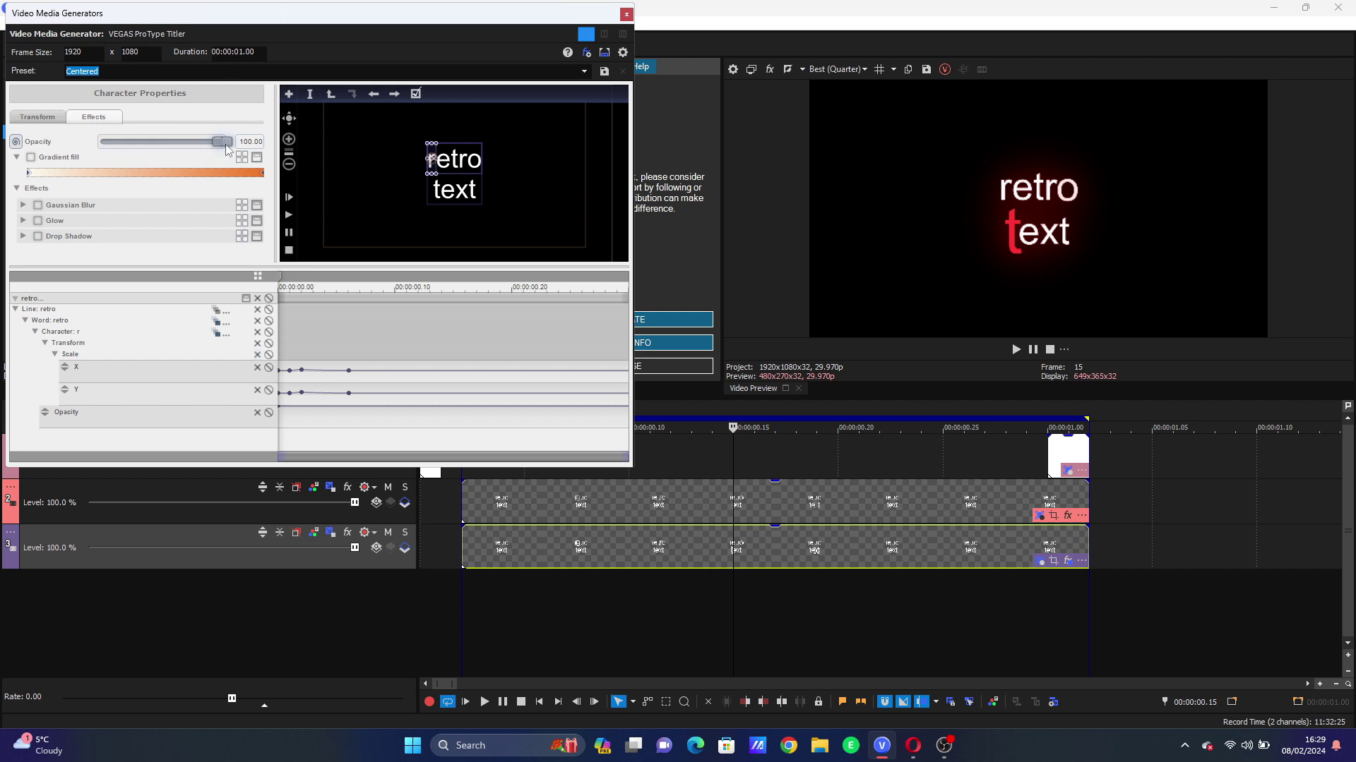
click(295, 417)
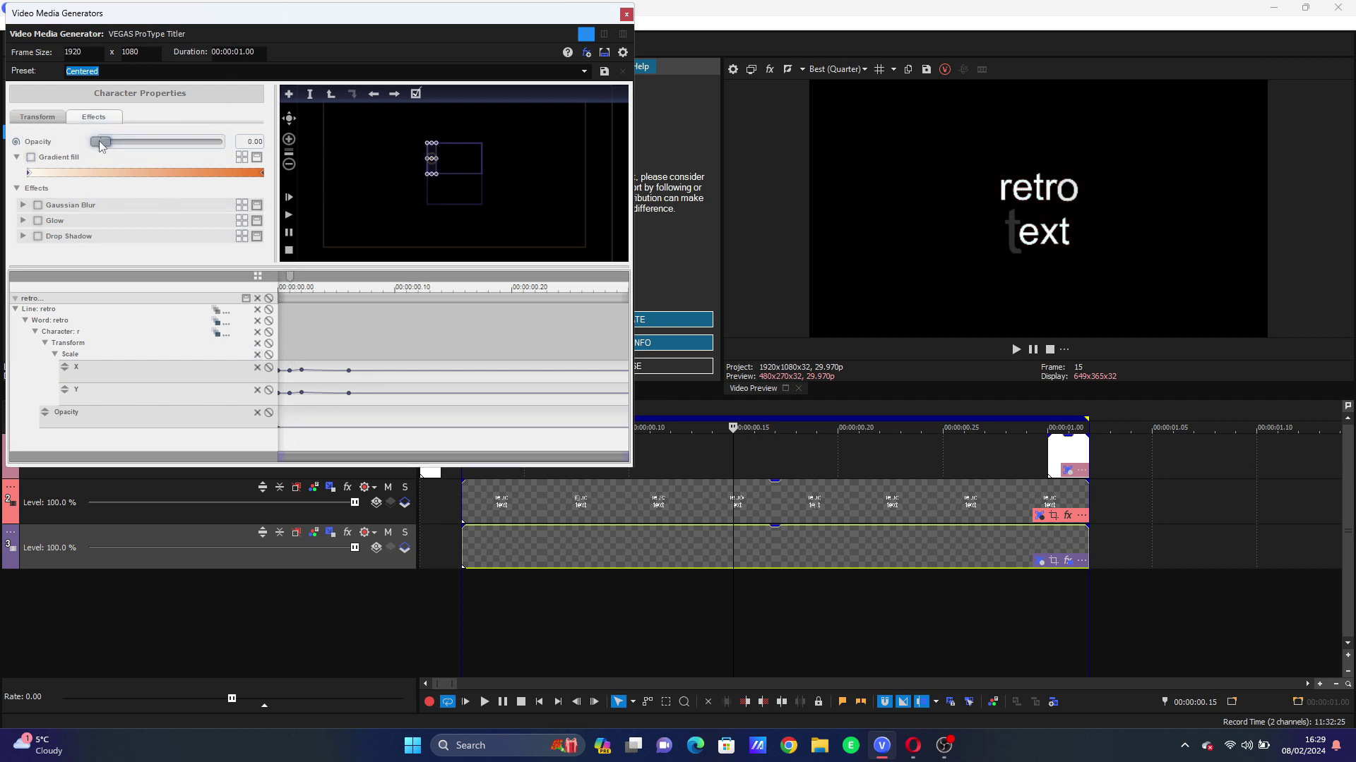
click(101, 142)
- Add character opacity keyframes of 100 at the lower title's third scale keyframe and 0 at its last scale keyframe
click(301, 416)
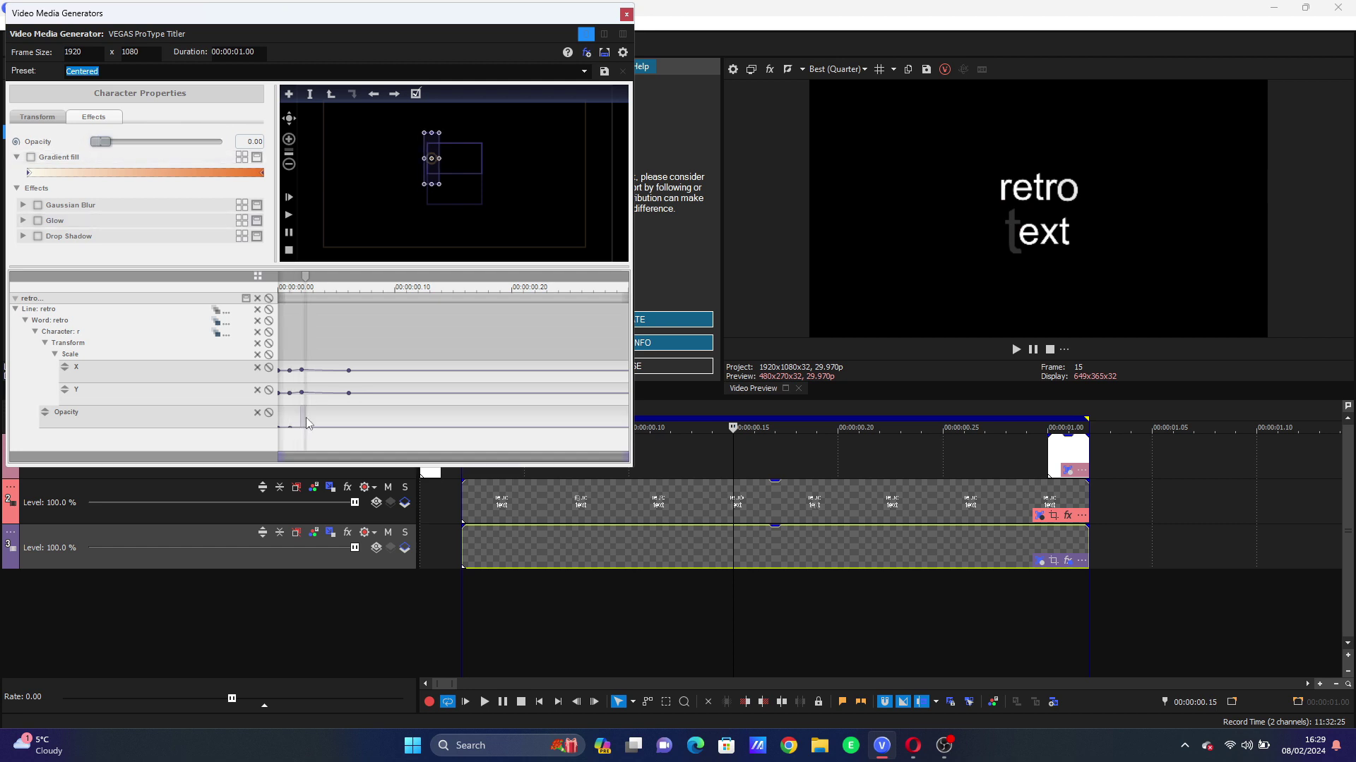
drag(101, 142, 230, 157)
click(348, 431)
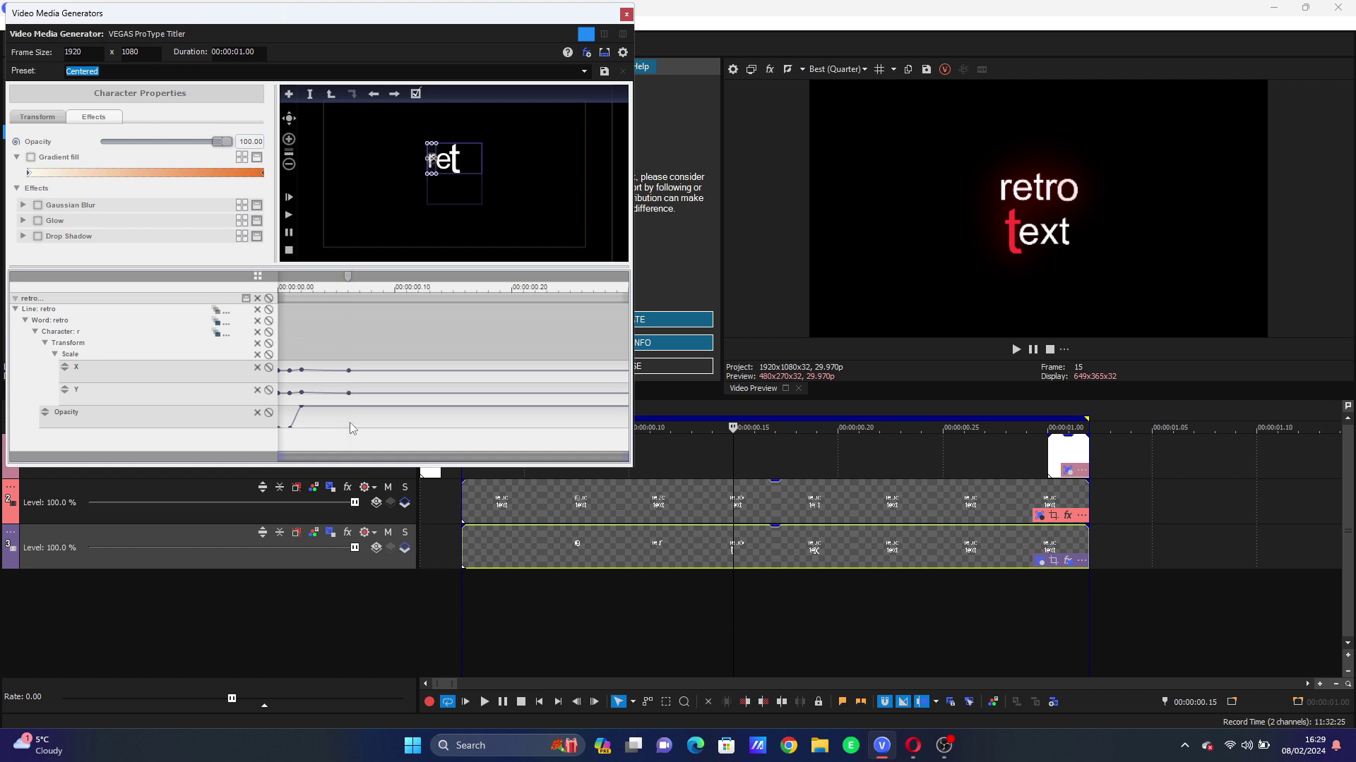
drag(223, 141, 101, 142)
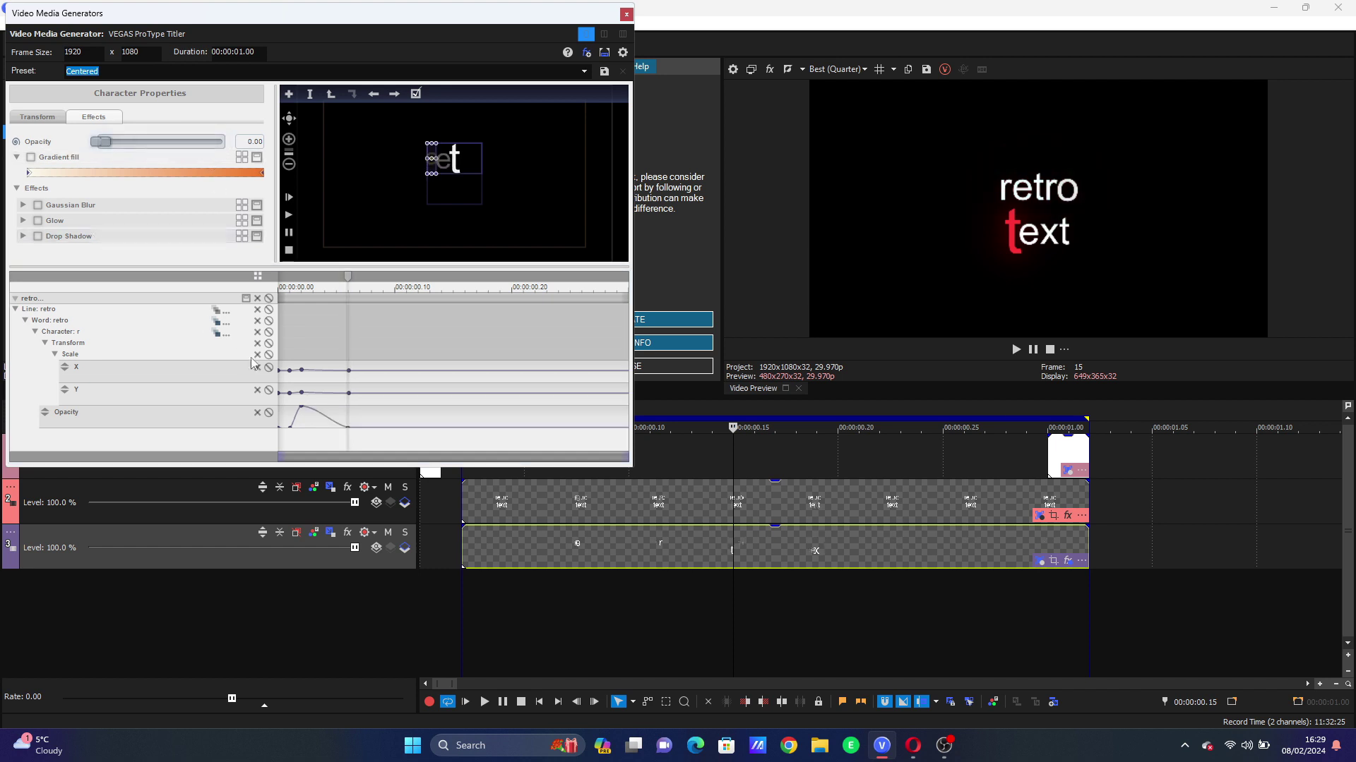
- Set the interpolation of the lower title's 100-opacity keyframe to Fast and close its generator
right_click(302, 409)
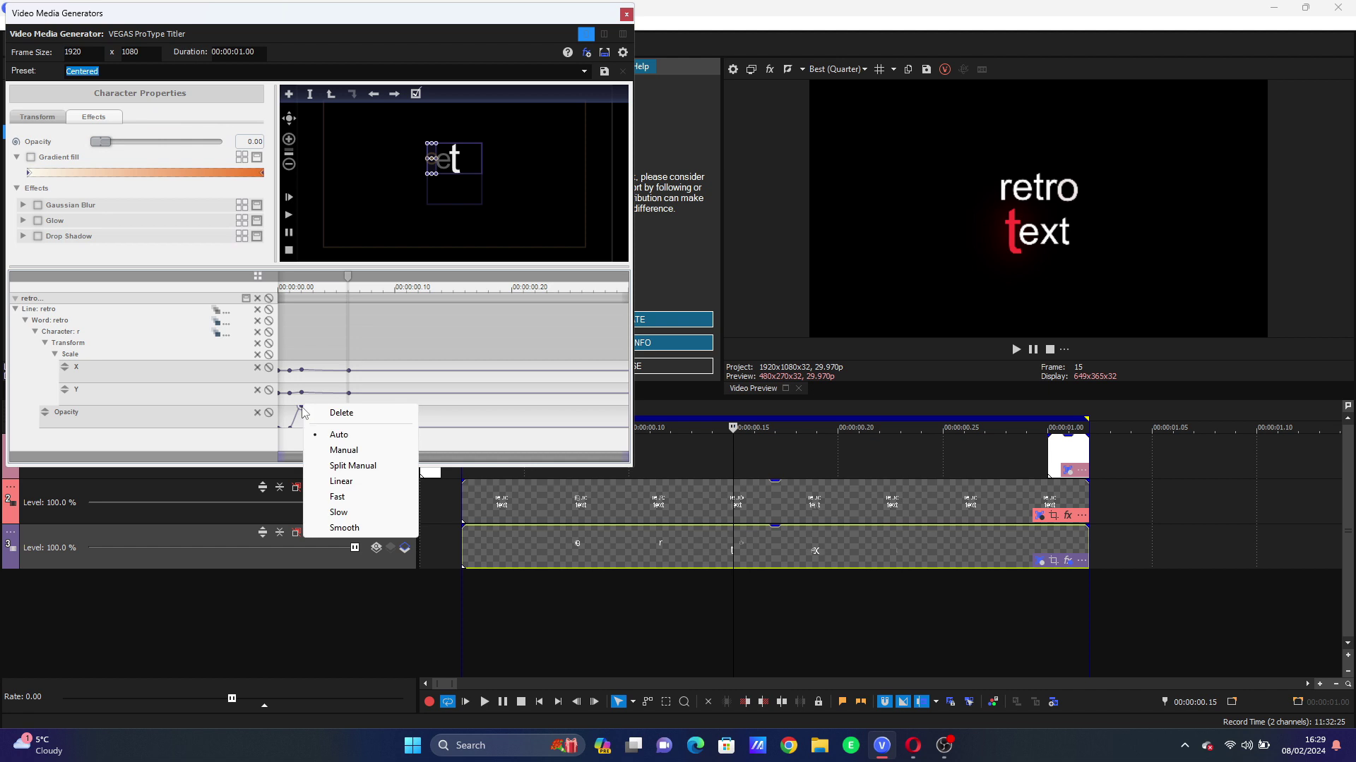
click(339, 497)
click(626, 14)
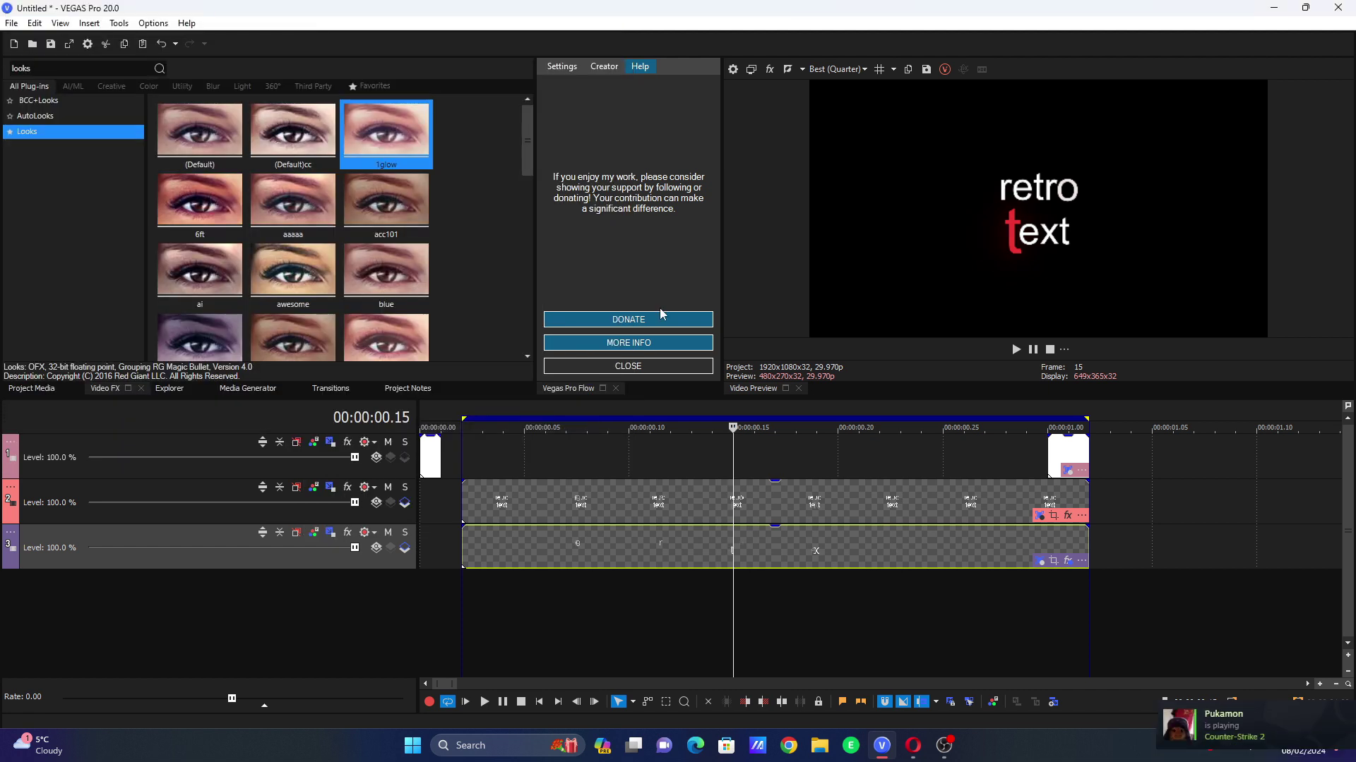
- Add a second Looks effect with the 1glow preset to the lower title and set its strength to 100
click(684, 504)
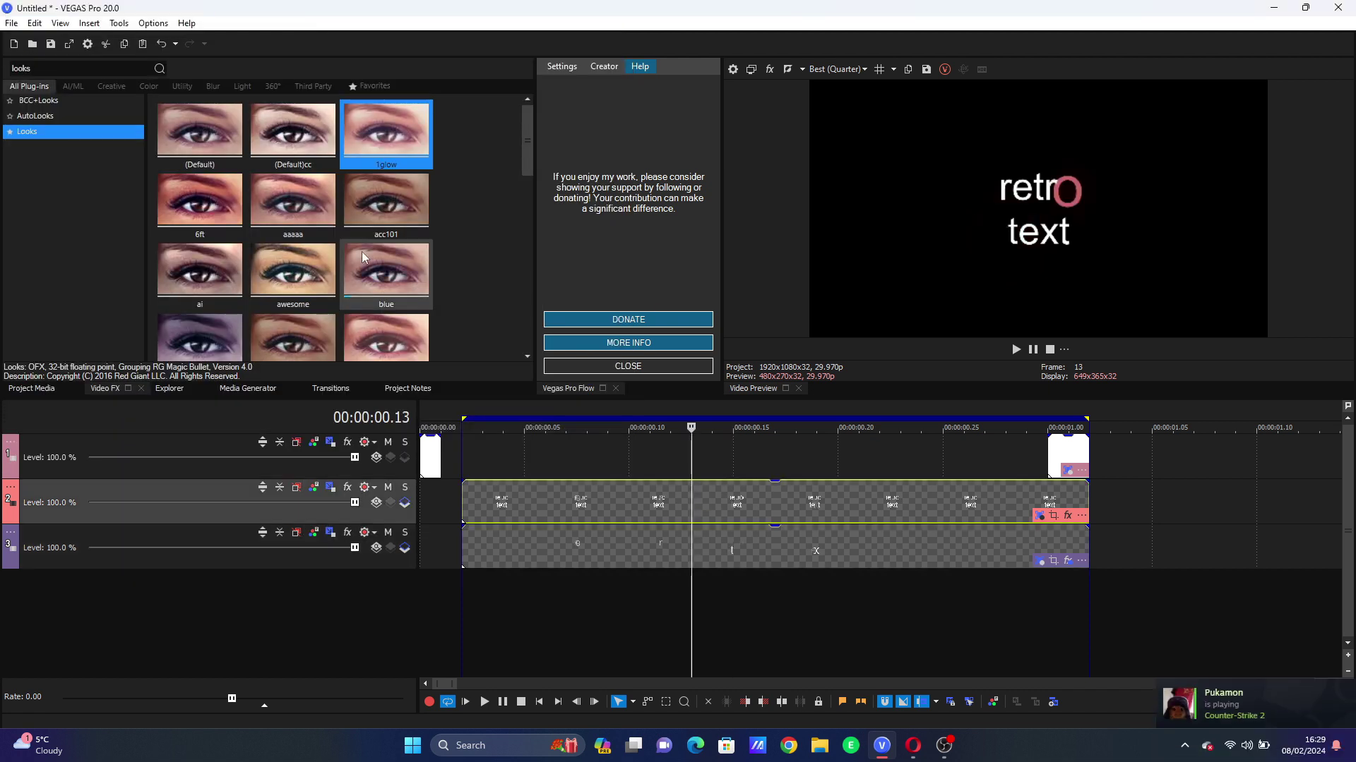
drag(582, 464, 574, 545)
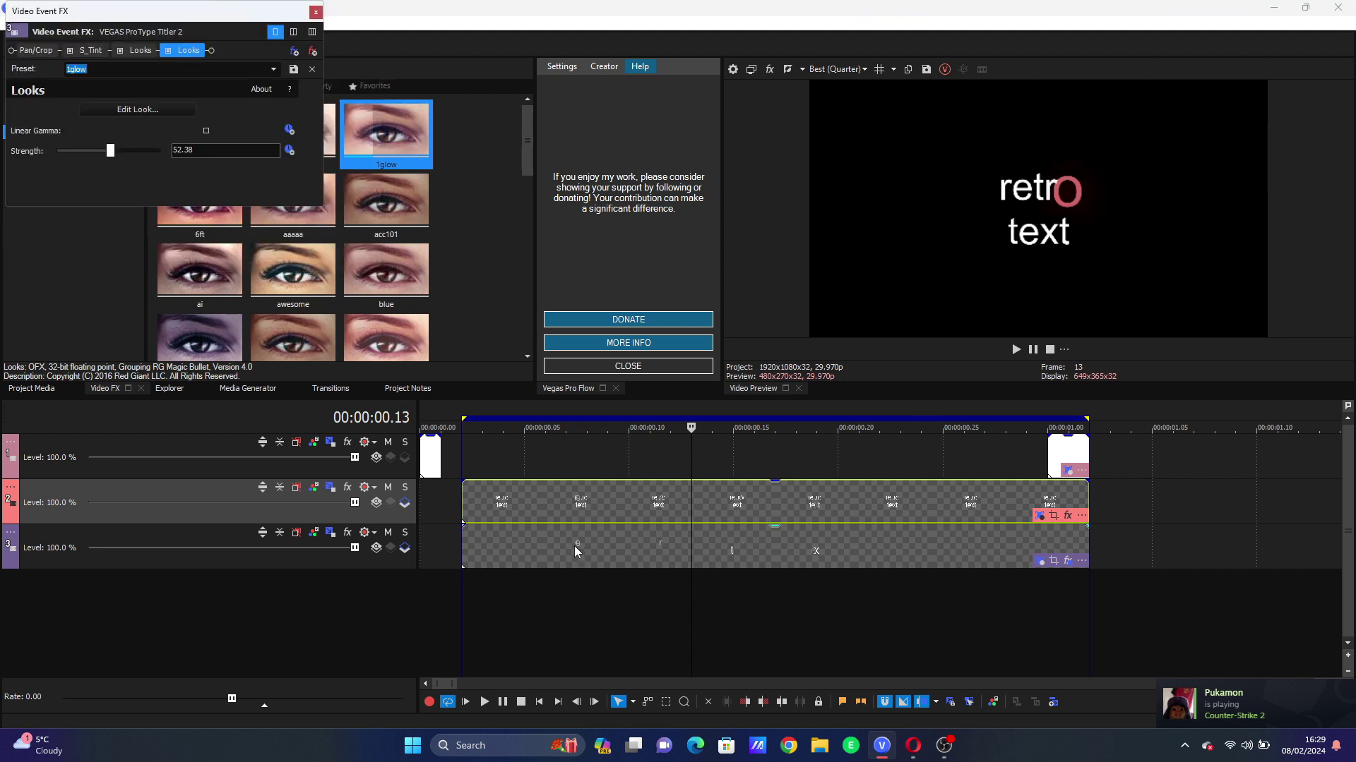
drag(111, 150, 161, 150)
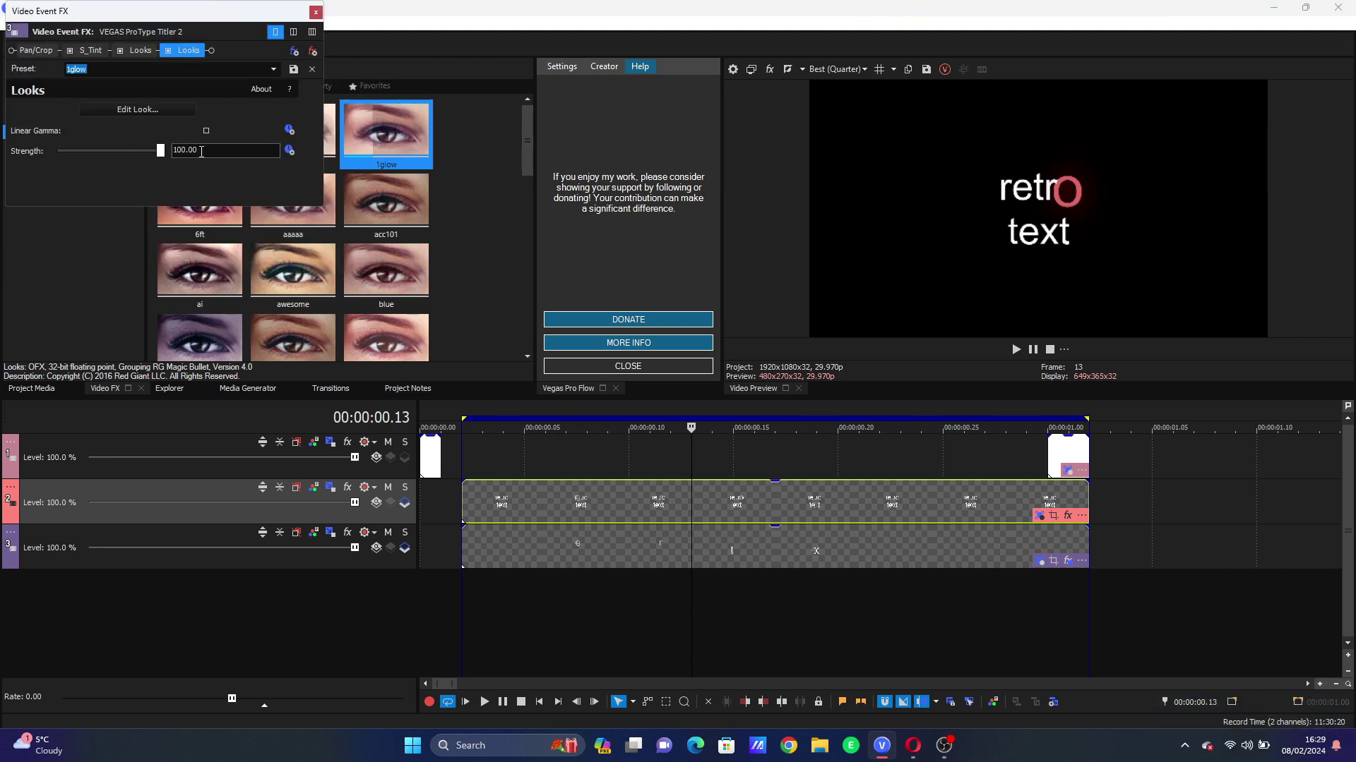
click(316, 12)
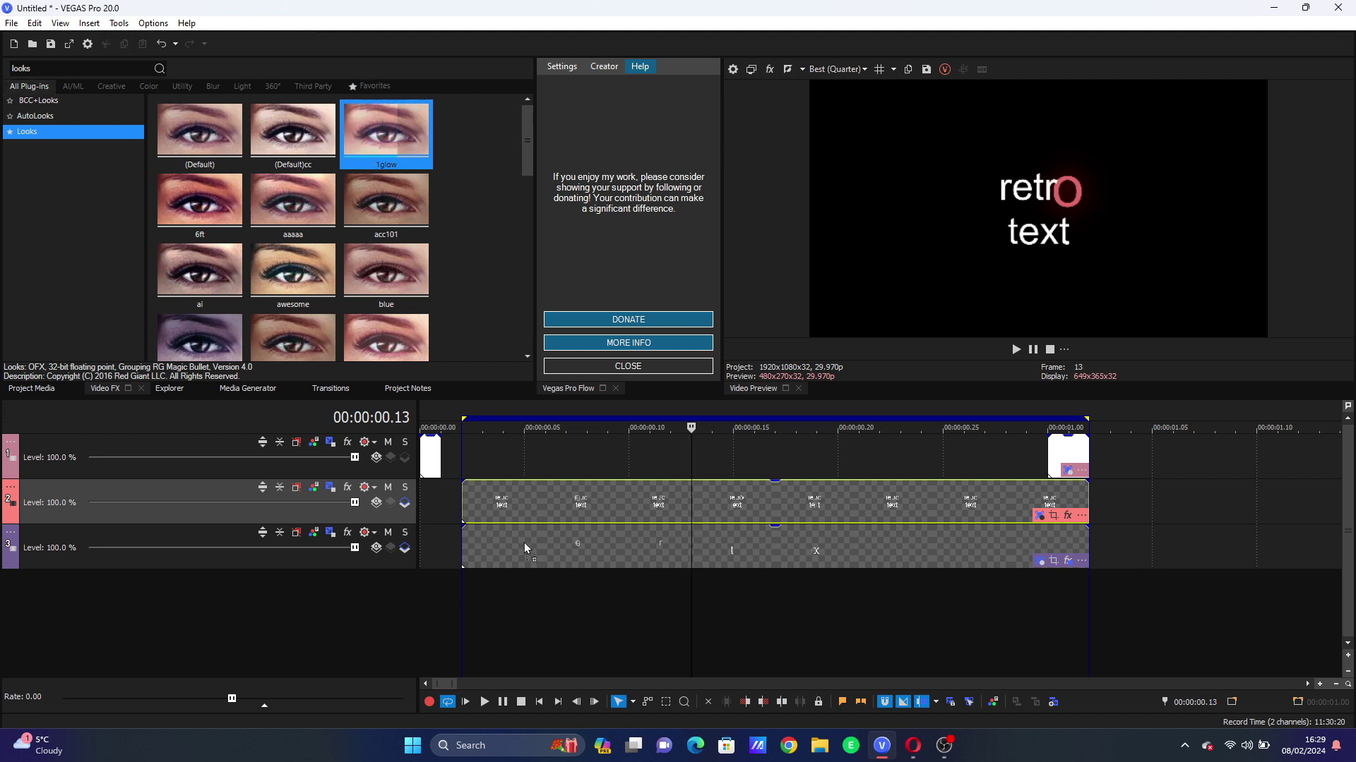
- Apply the Looks 1glow preset to the upper title, play the result from 00:00:00.02, and close the effect settings
drag(506, 505, 506, 505)
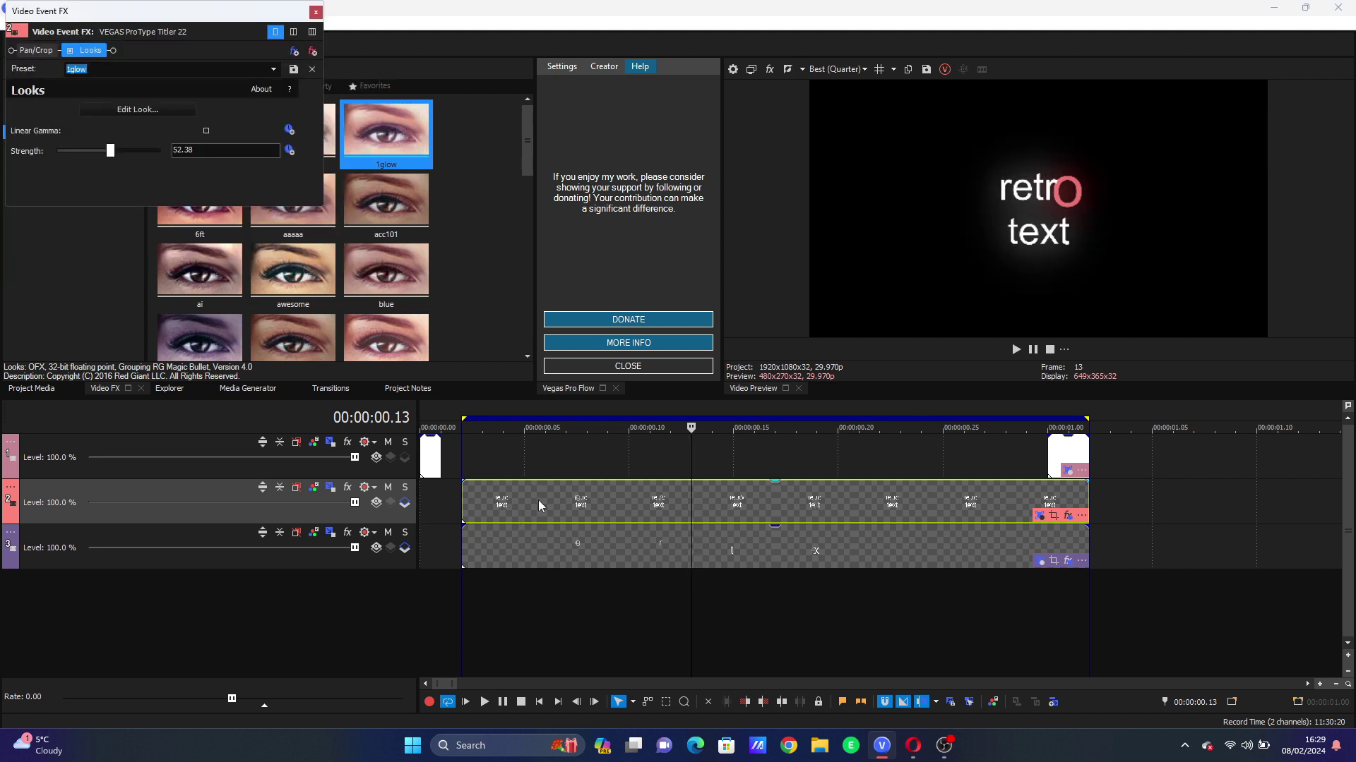
key(Left)
key(Left)
key(Left)
key(Left)
key(Left)
key(Left)
key(Left)
key(Left)
key(Left)
key(Left)
key(Left)
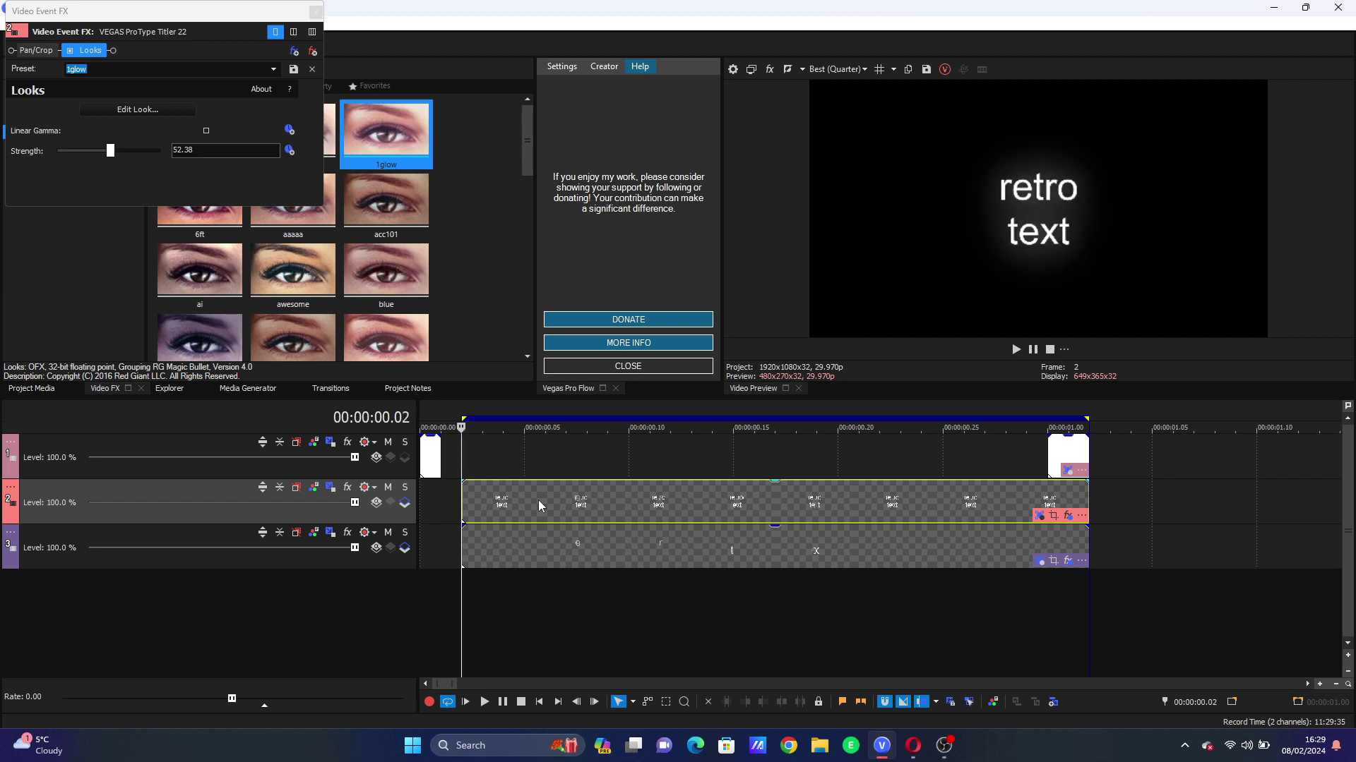
key(space)
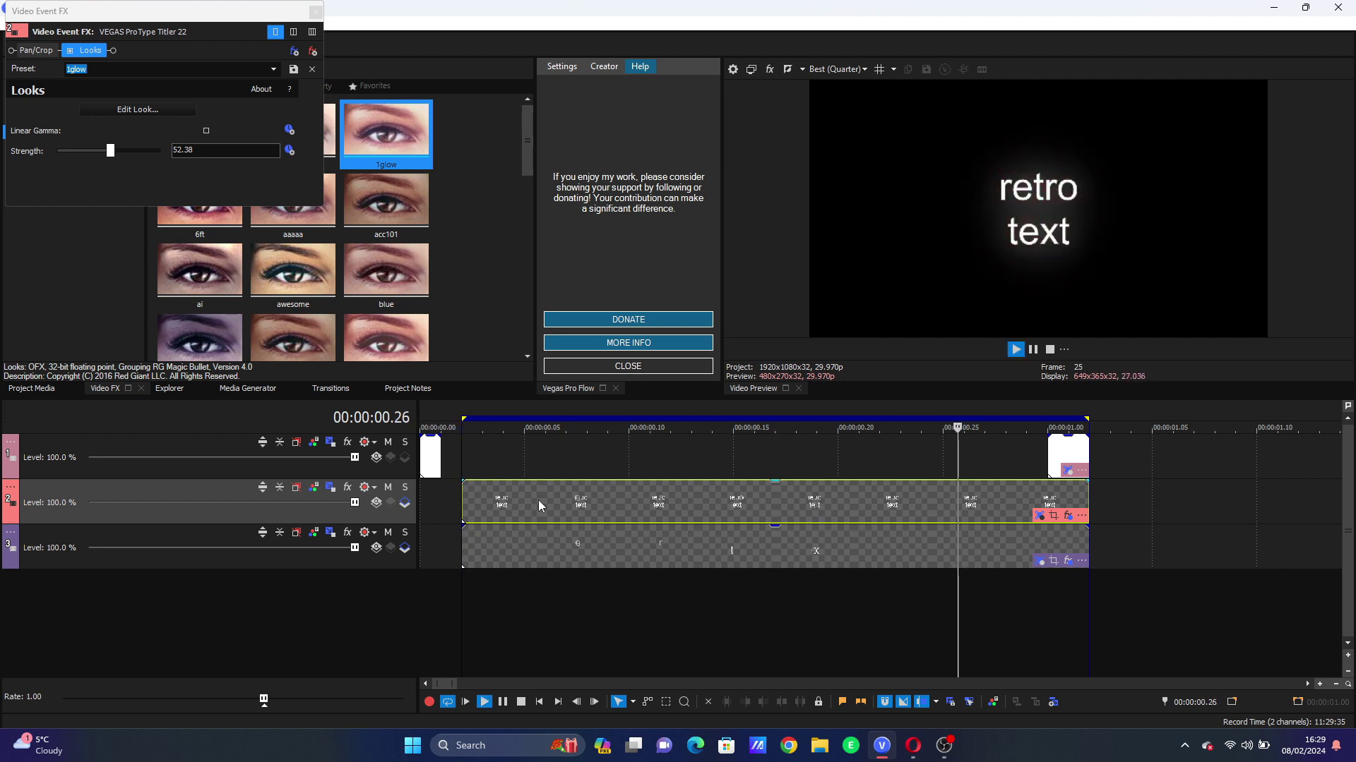
click(313, 14)
- Extend the loop region over the whole animation and play it back to check the glow on both titles
double_click(538, 621)
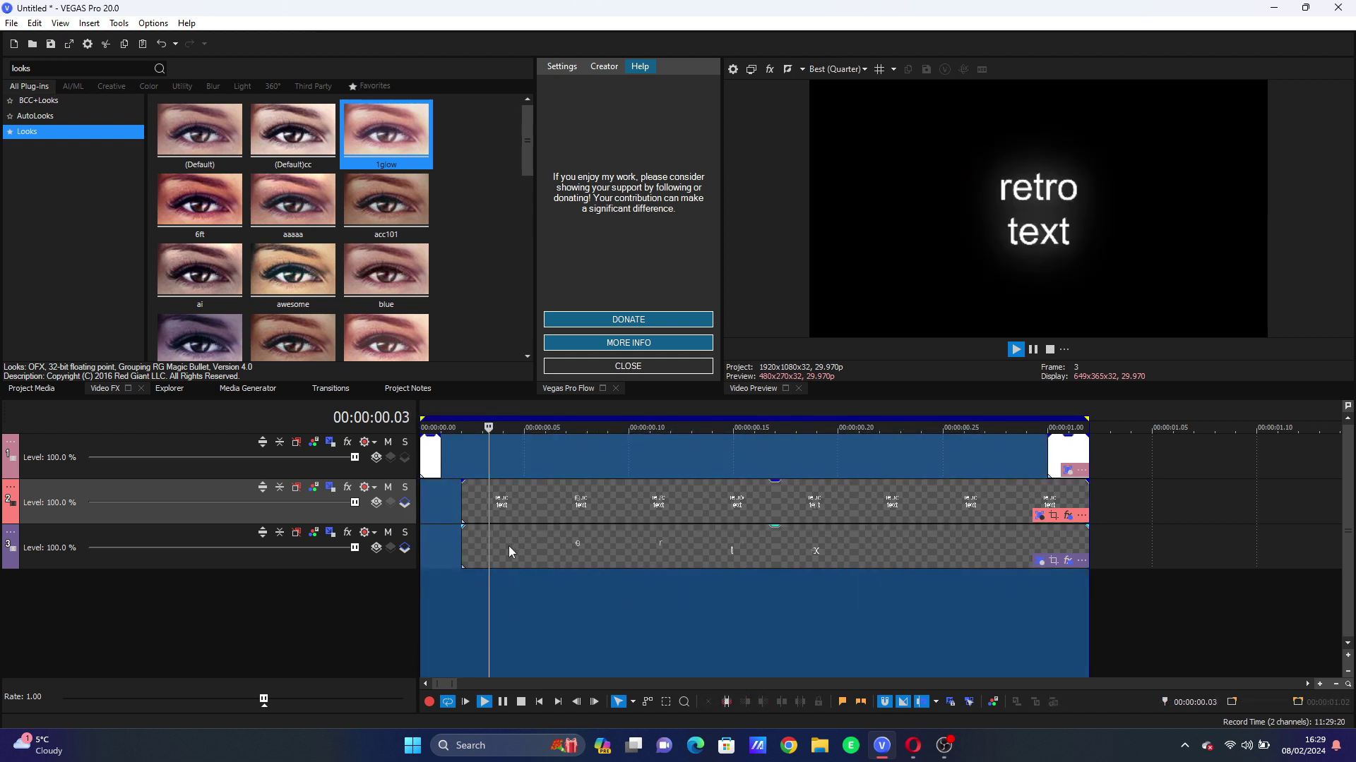
key(space)
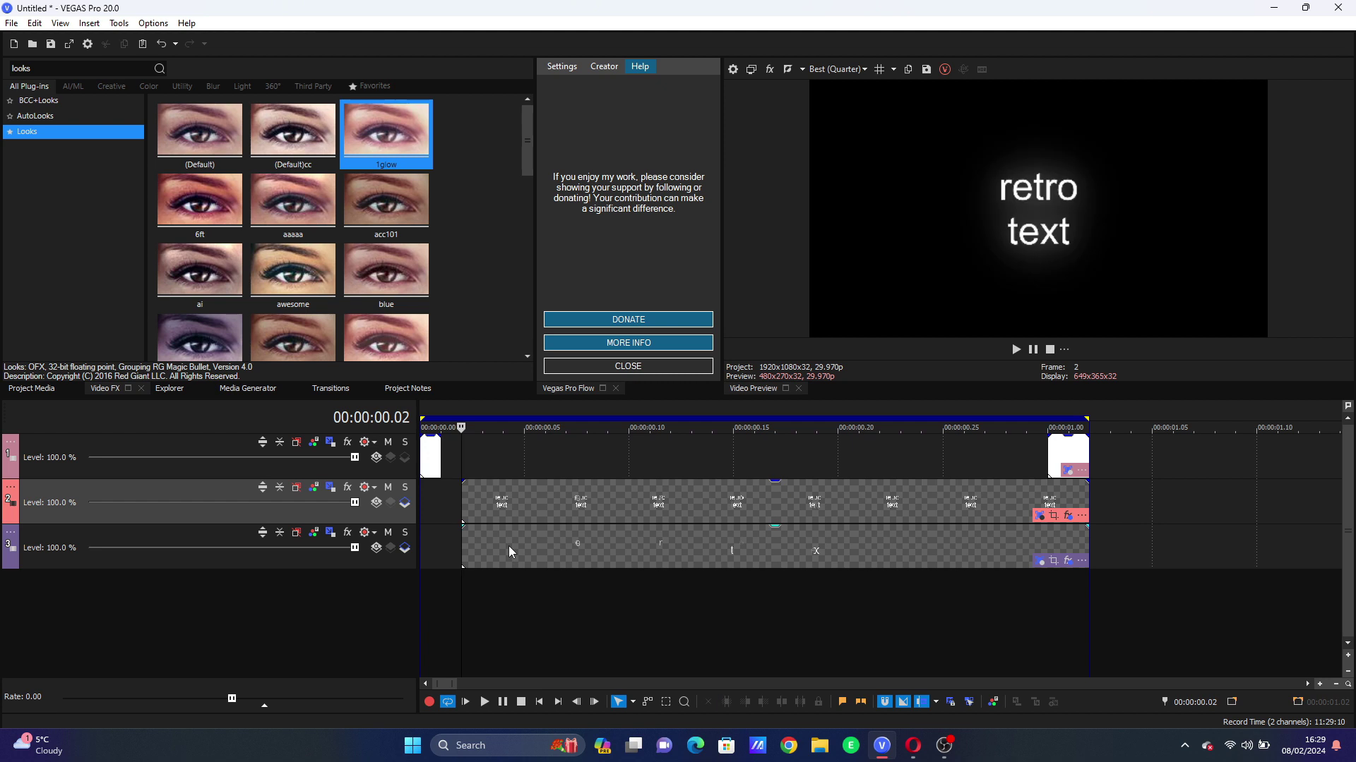
key(space)
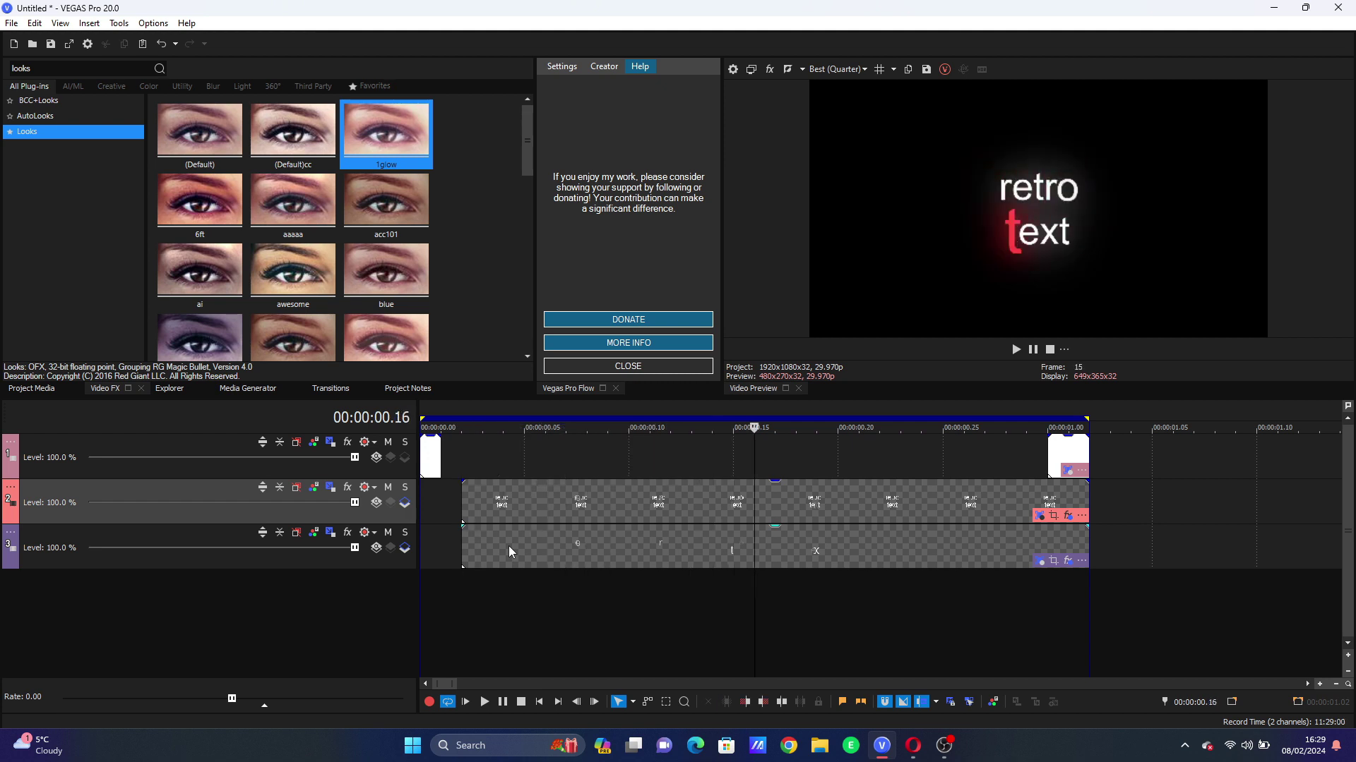
key(space)
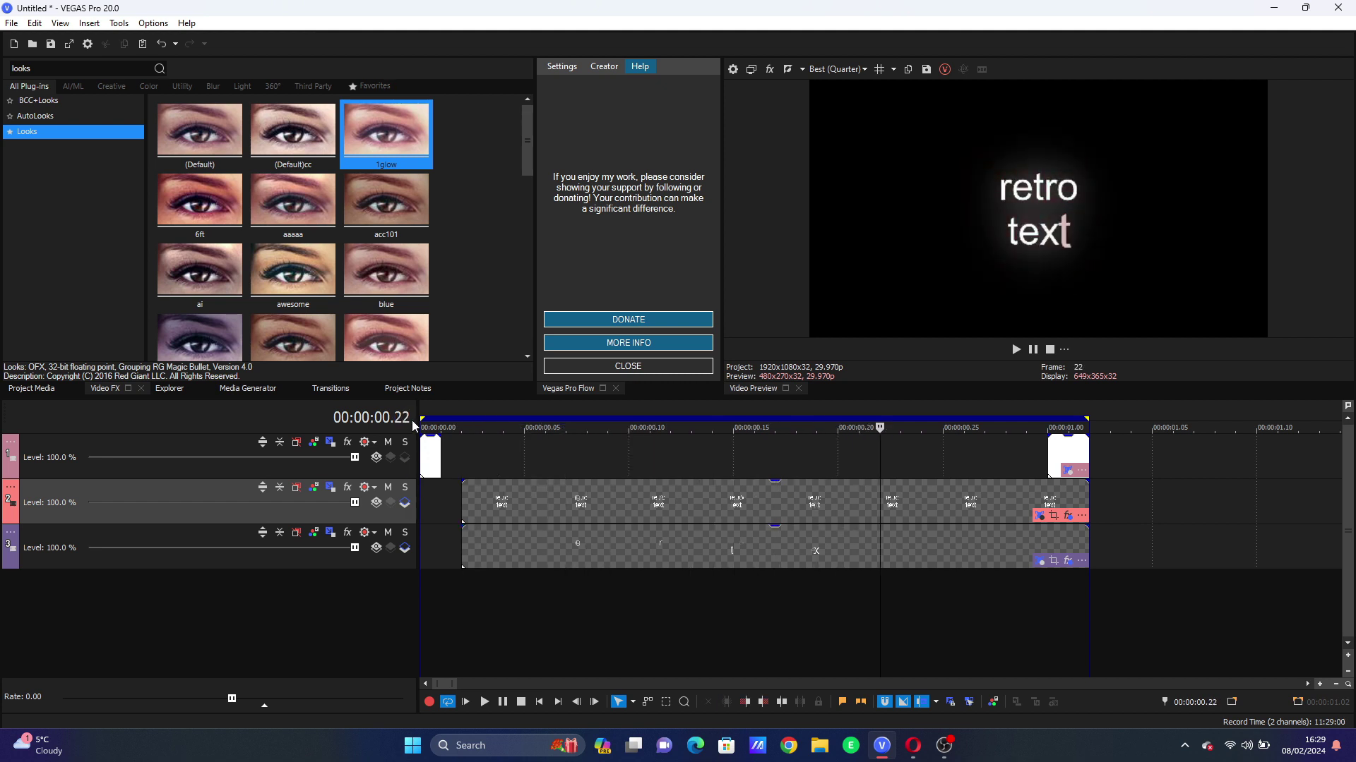
- Insert a new video track above the others and make the three existing tracks its compositing children
key(ctrl+shift+q)
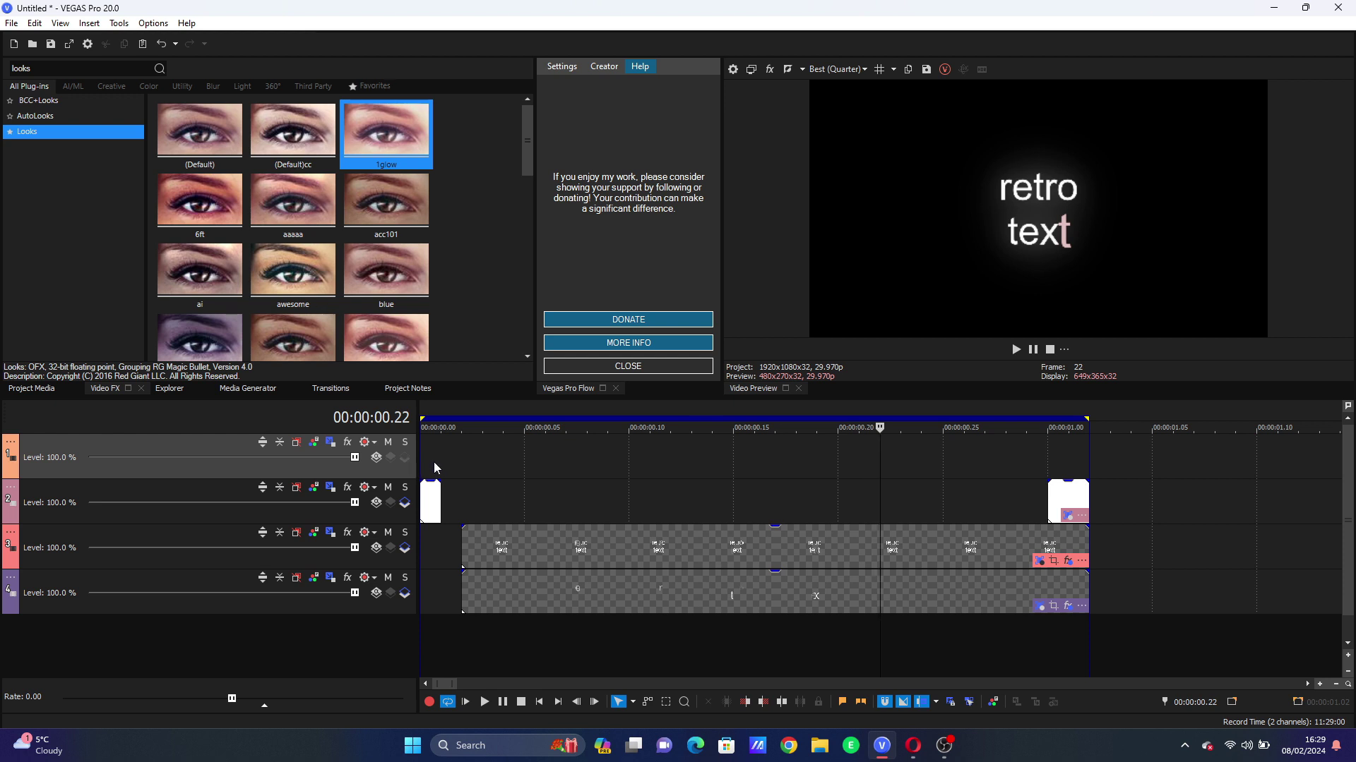
click(269, 522)
click(353, 610)
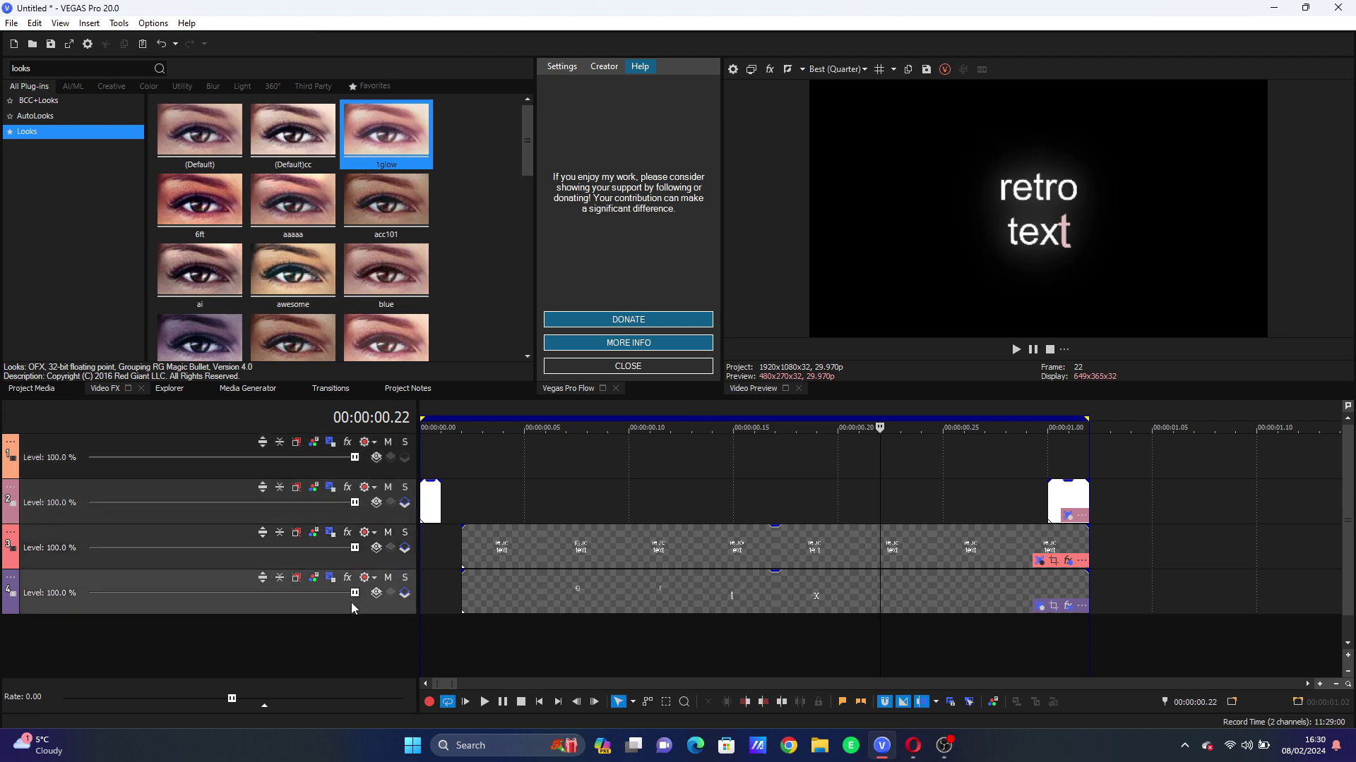
click(406, 595)
- With the playhead at 00:00:00.02, find S_BlurMoCurves and apply the custom preset listed just below "1235" to the parent track
click(464, 456)
double_click(43, 67)
text(blurmo)
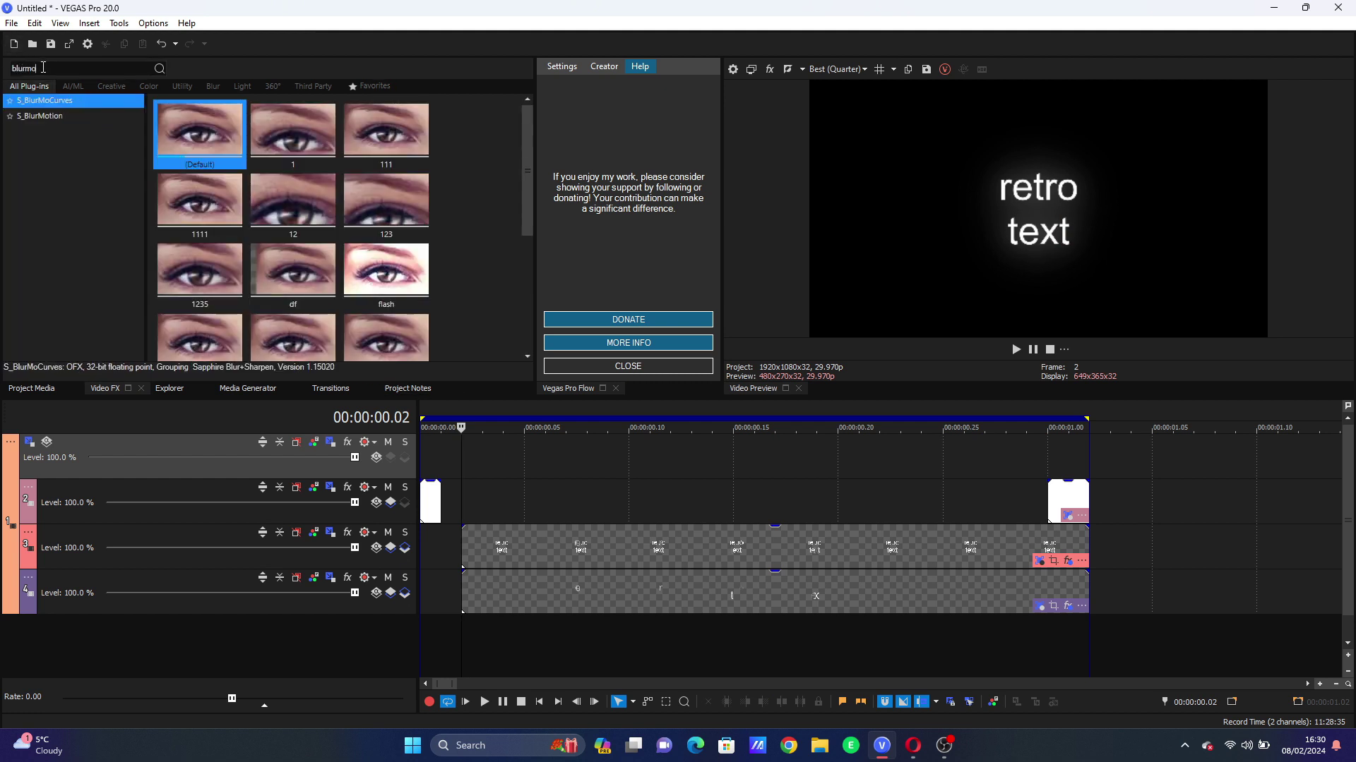
click(212, 341)
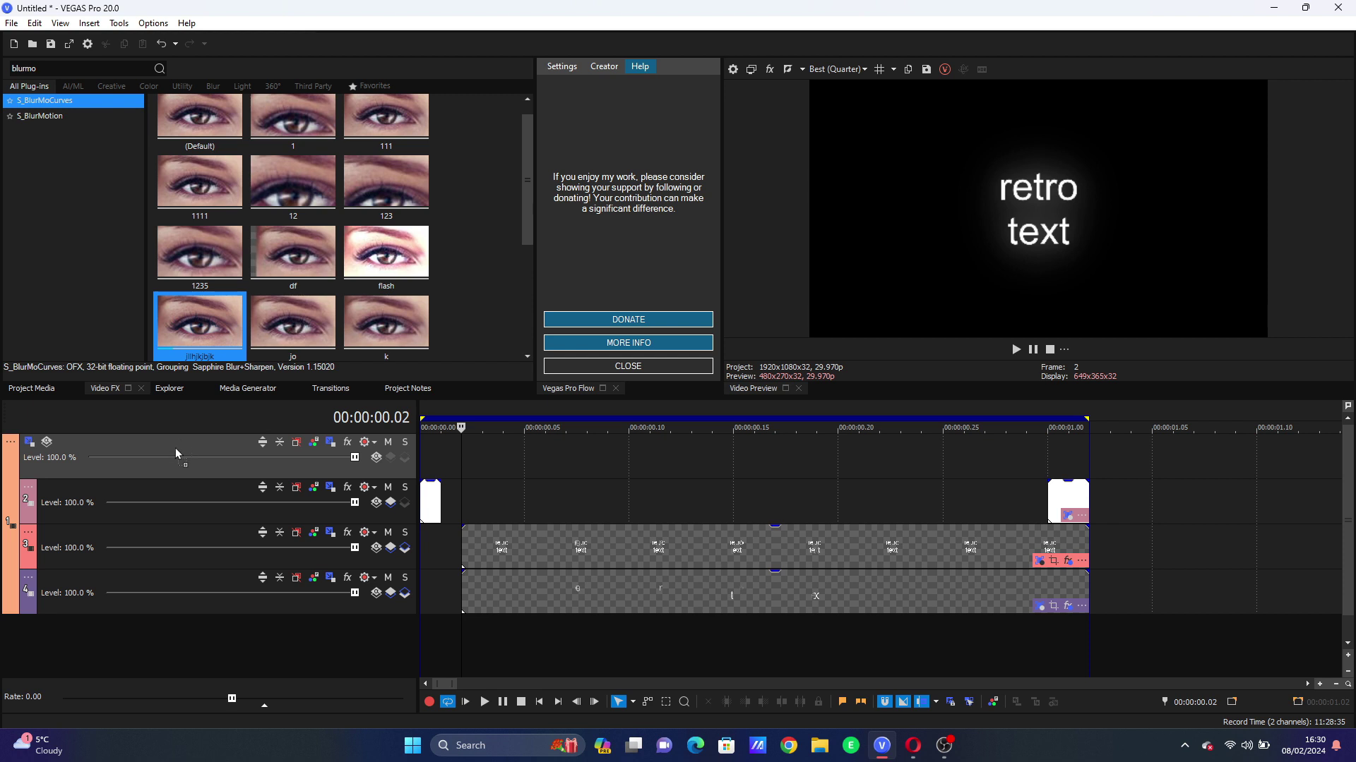
drag(178, 449, 175, 456)
- Try a Z Dist of 0.8, settle on 0.6, and enable Z Dist animation in the parent track's S_BlurMoCurves effect
drag(73, 48, 134, 50)
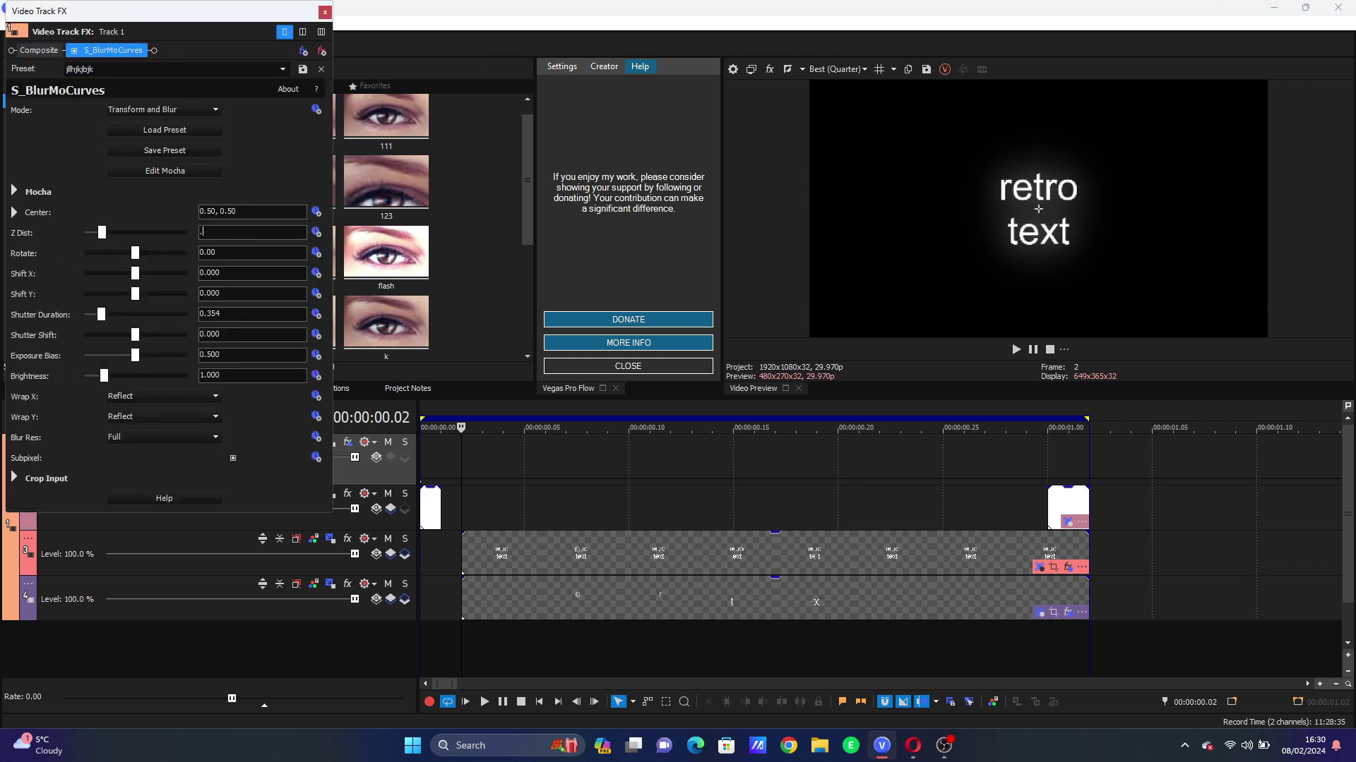
text(8)
key(Return)
text(.)
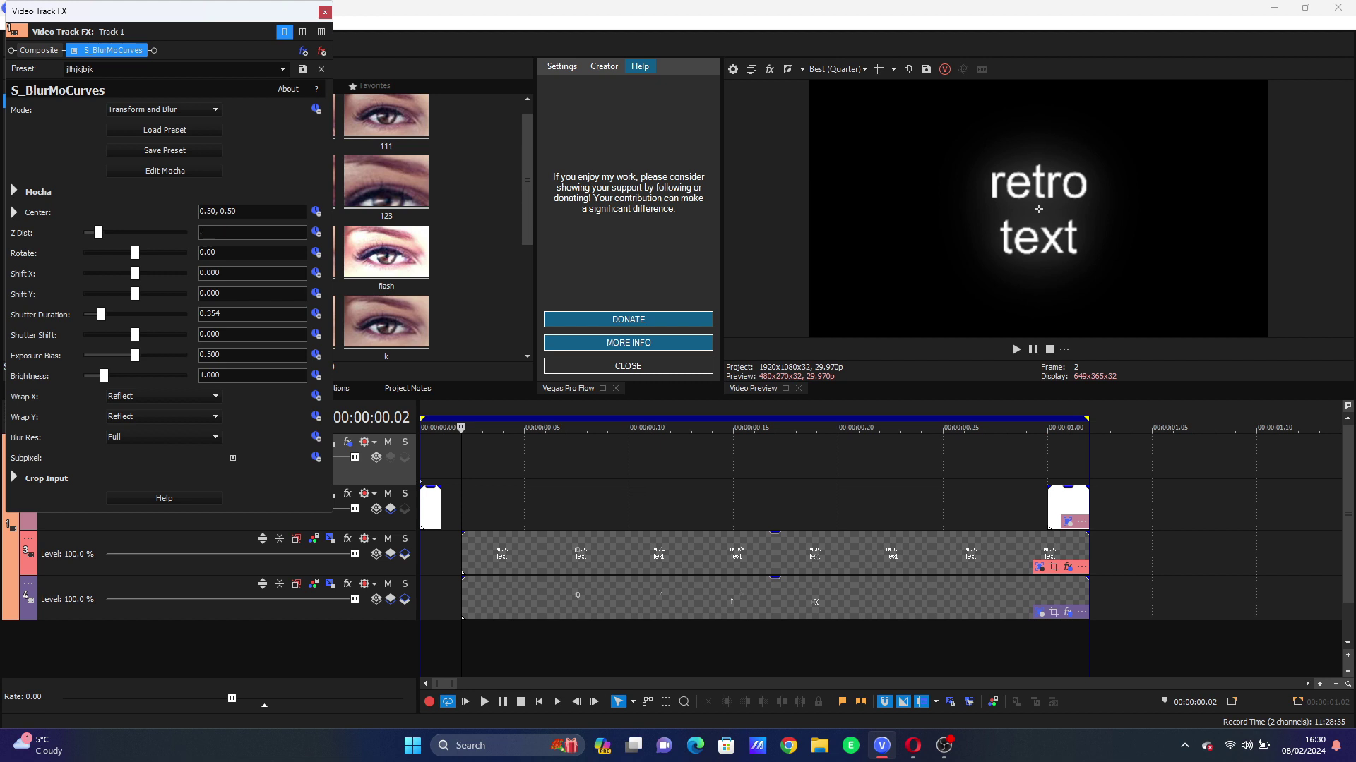
text(6)
key(Return)
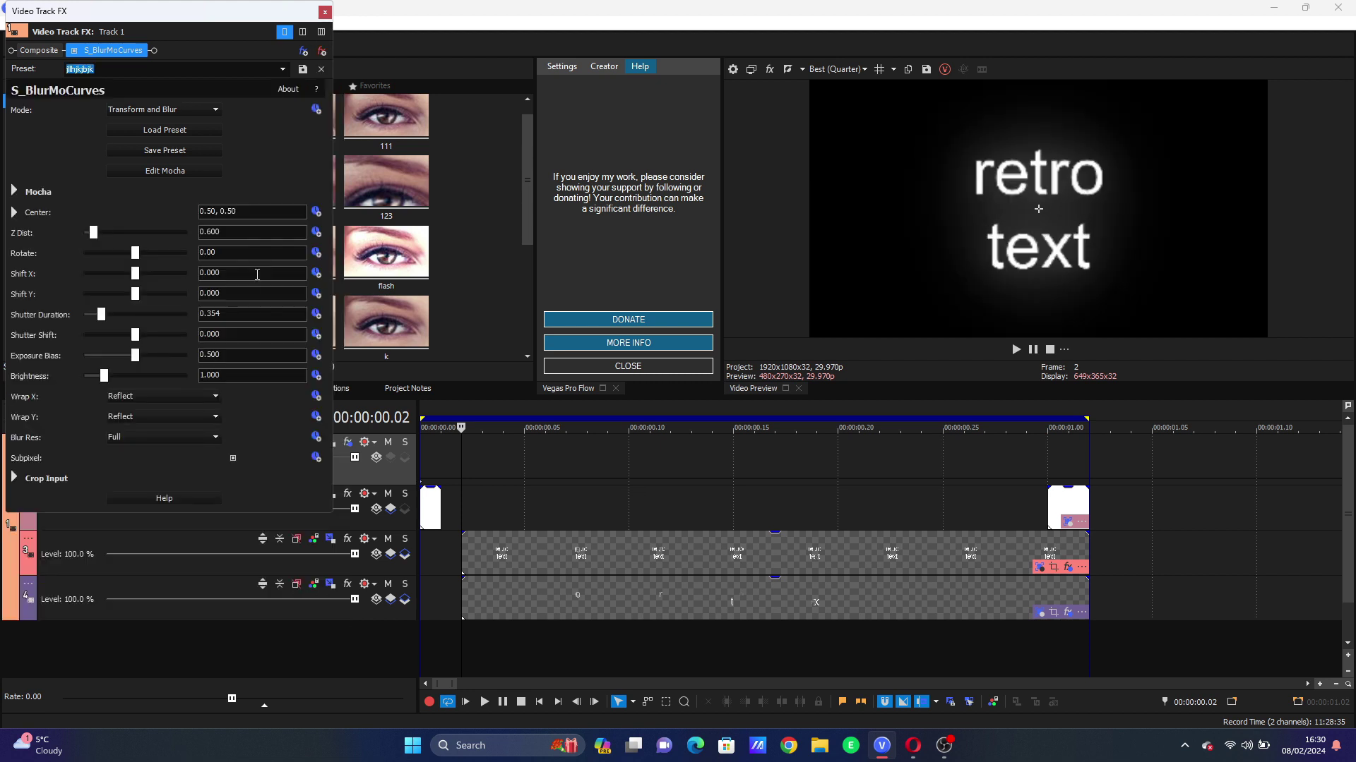
click(315, 231)
- Set both Wrap Y and Wrap X to No in the parent track's S_BlurMoCurves effect
click(168, 418)
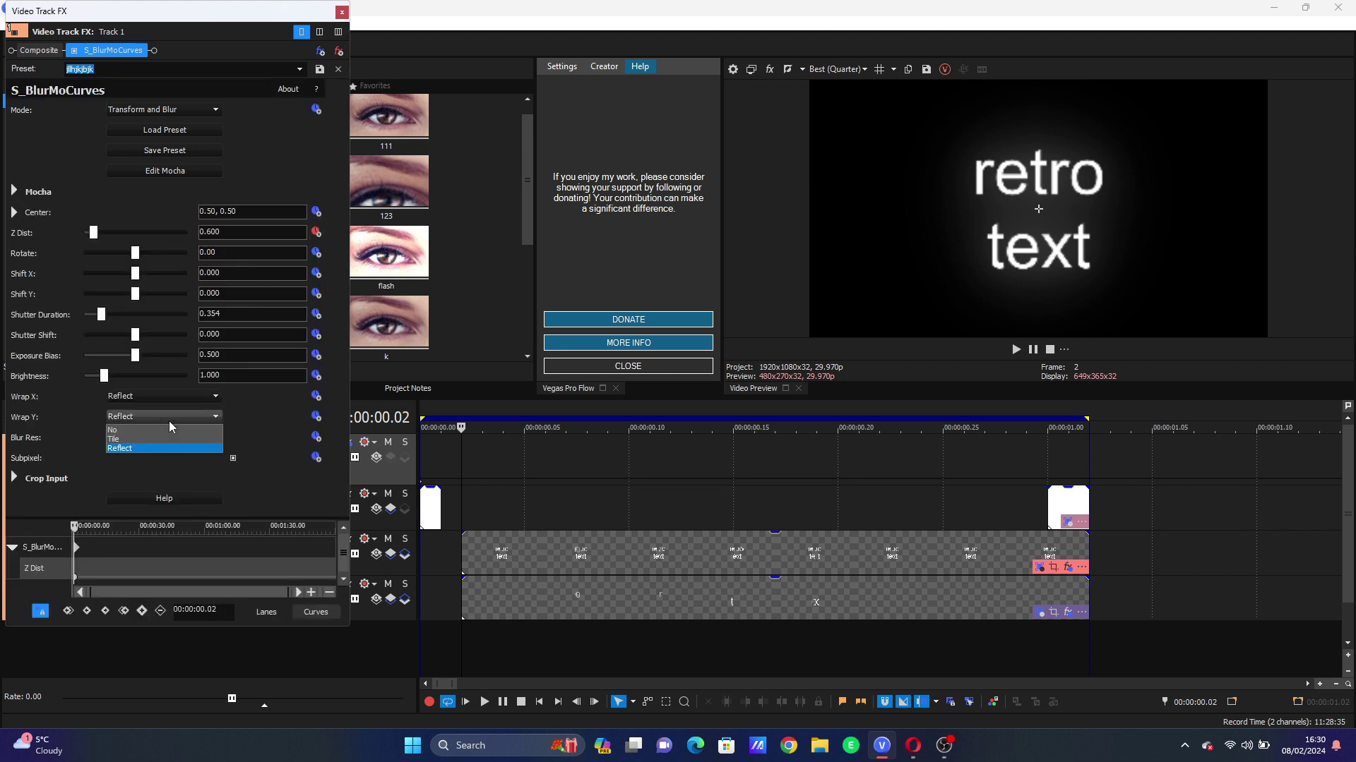
click(158, 429)
click(167, 396)
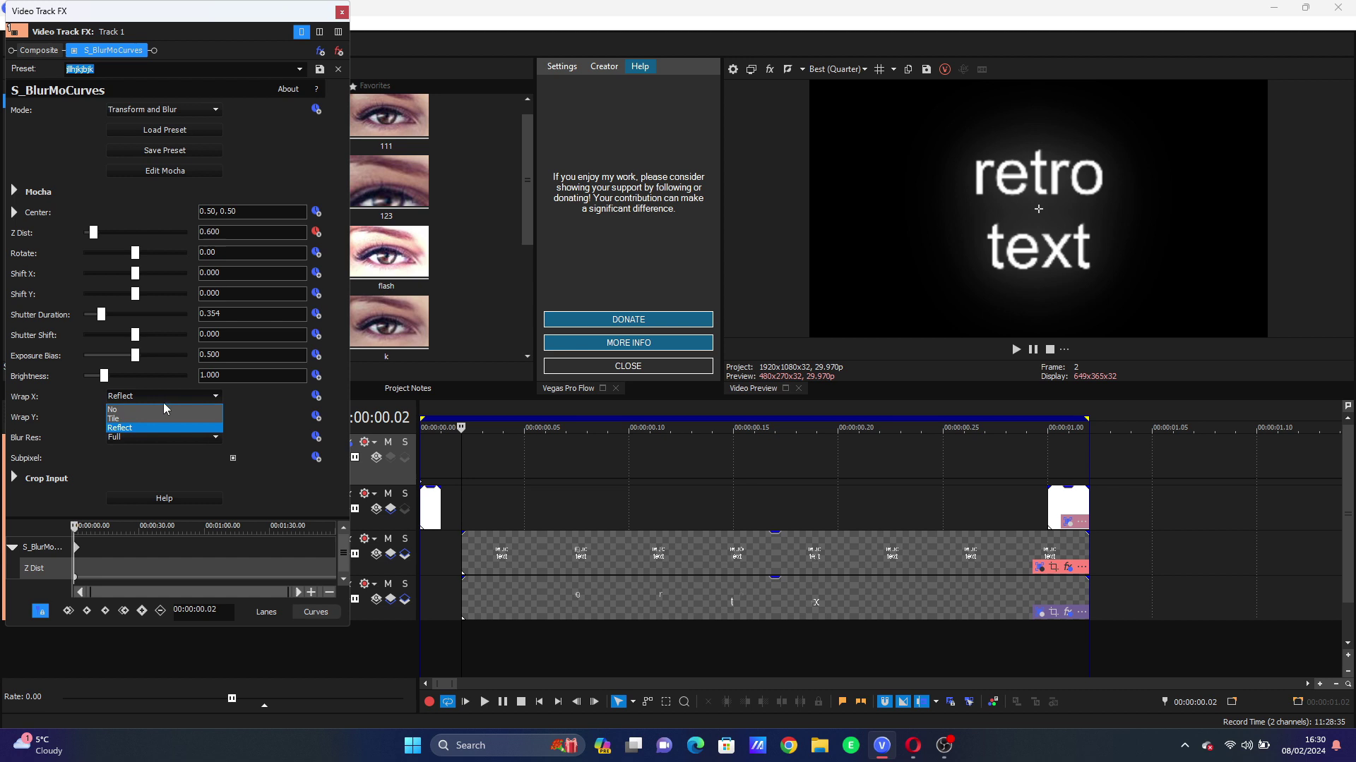
click(163, 410)
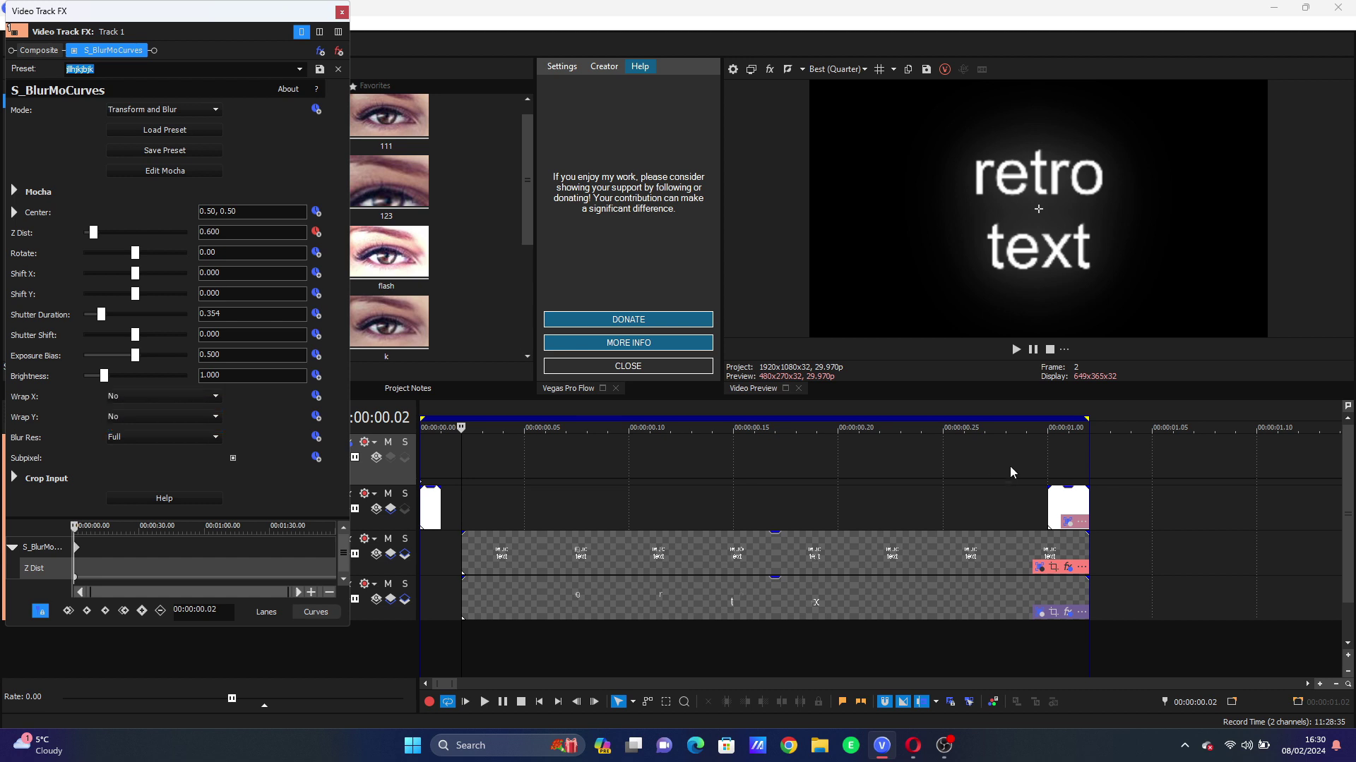
- Add a keyframe with a higher Z Dist at 00:00:01.01, check the zoom at 00:00:00.07 and close the effect's settings
click(1078, 454)
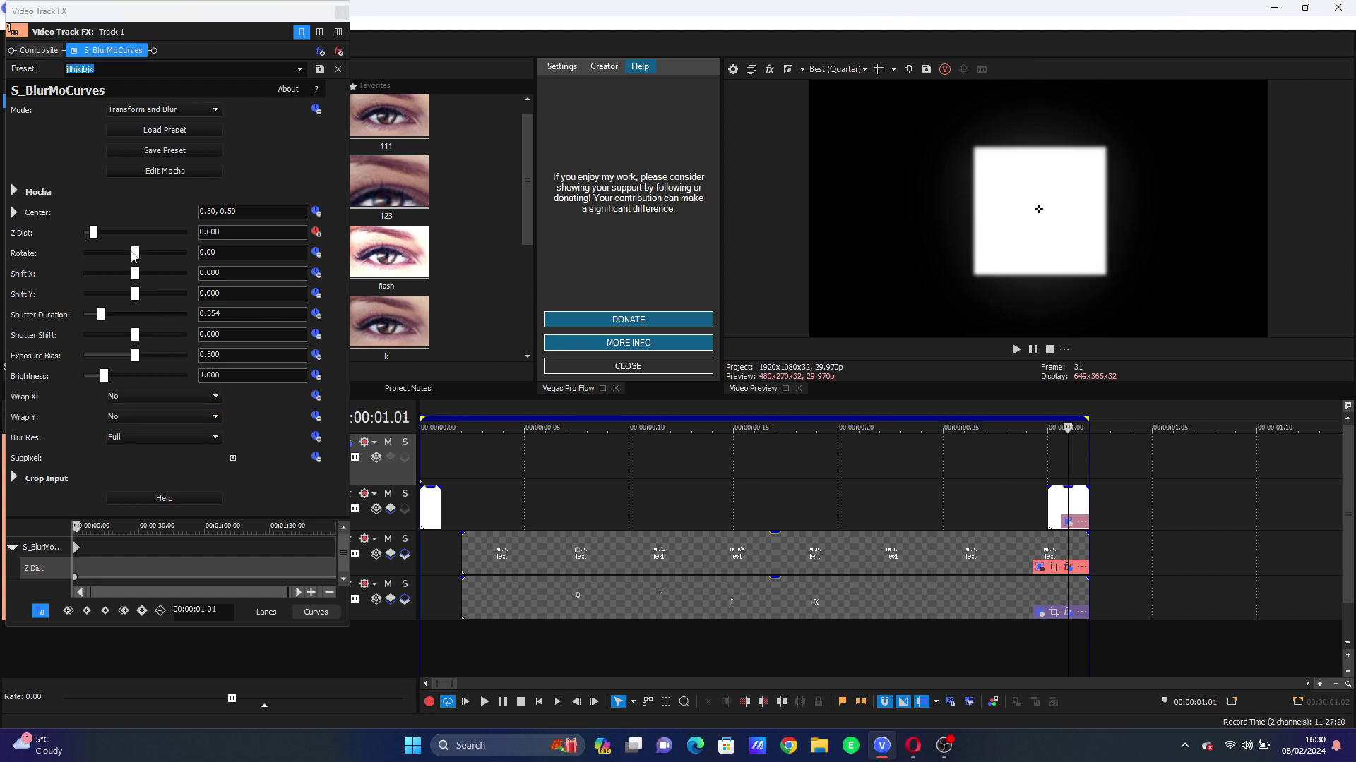
click(108, 235)
drag(108, 238, 114, 238)
click(575, 460)
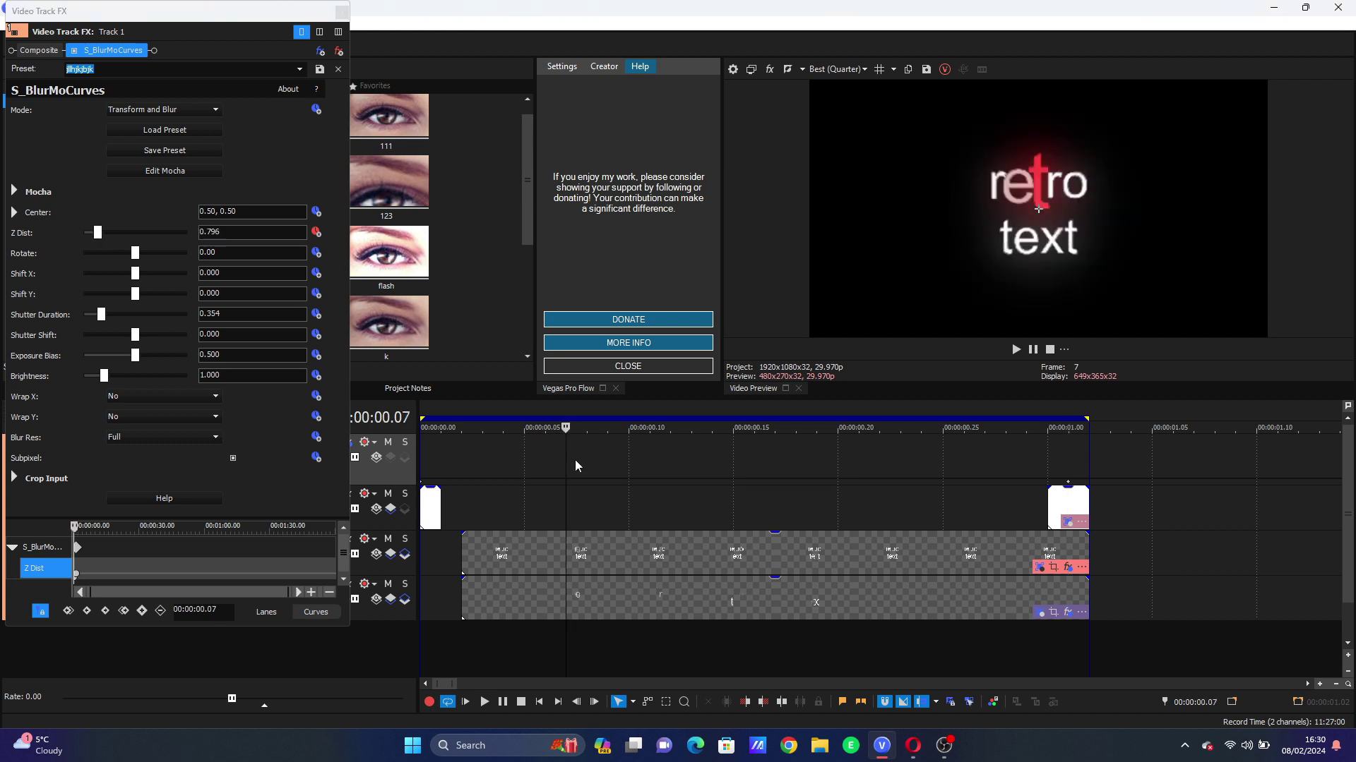
click(343, 17)
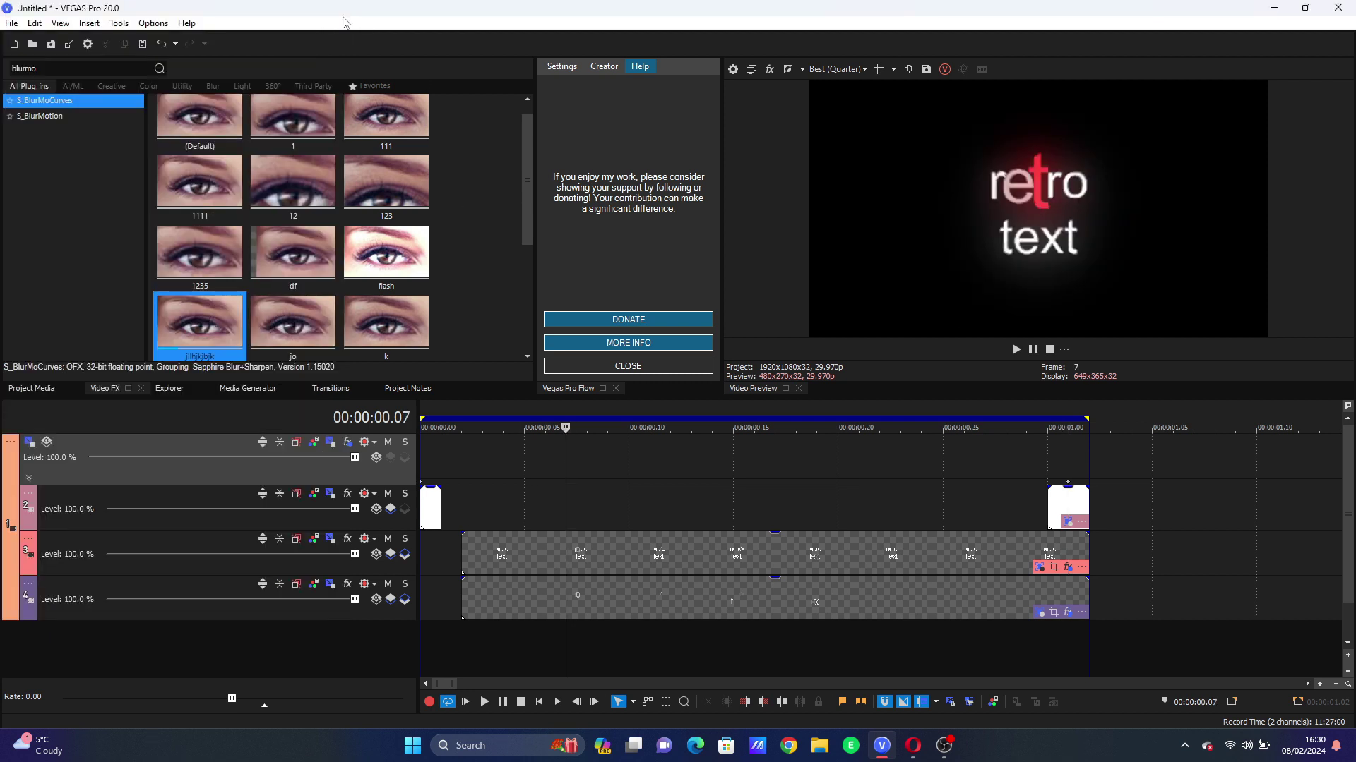
- Shape the Flow easing curve to 0.00, 0.70, 0.27, 0.97 and apply it to the parent track's S_BlurMoCurves Z Dist
click(603, 367)
click(649, 311)
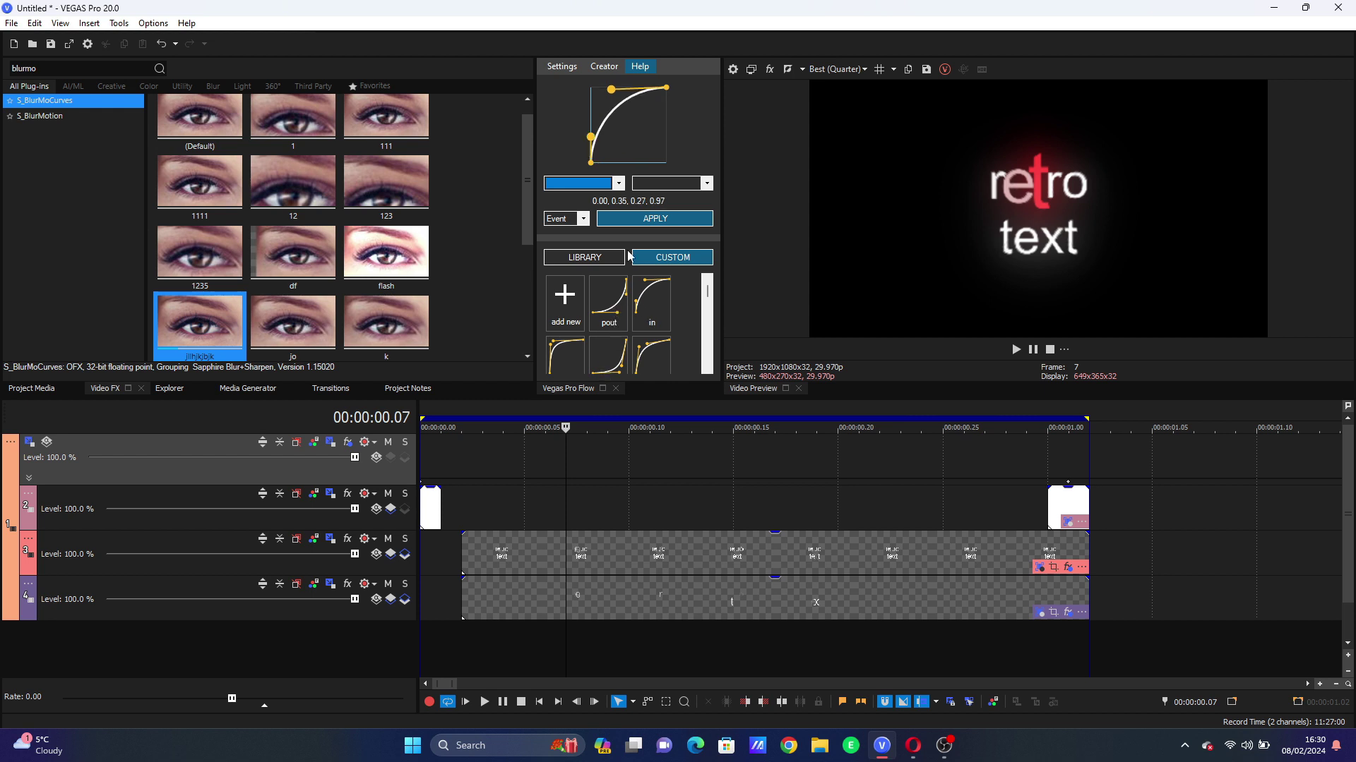
drag(593, 144, 592, 117)
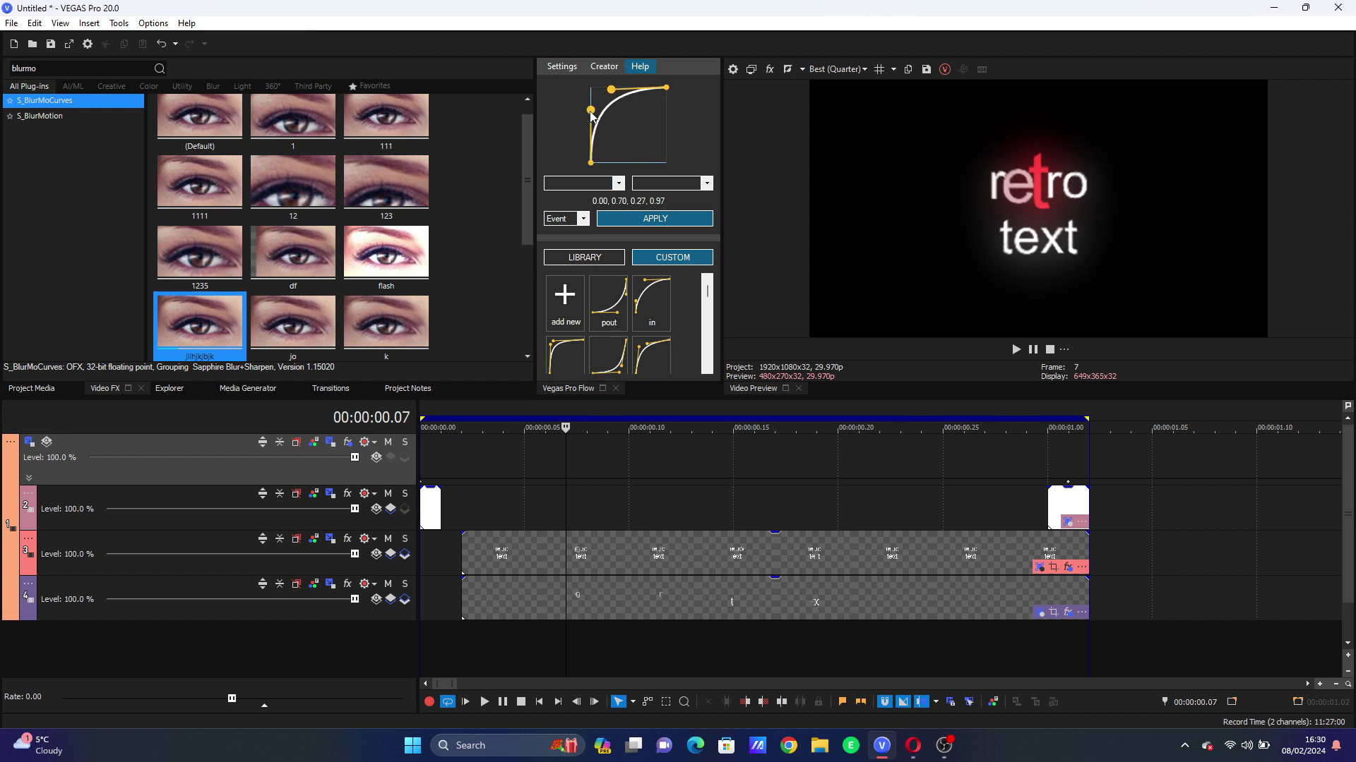
click(574, 221)
click(558, 240)
click(627, 217)
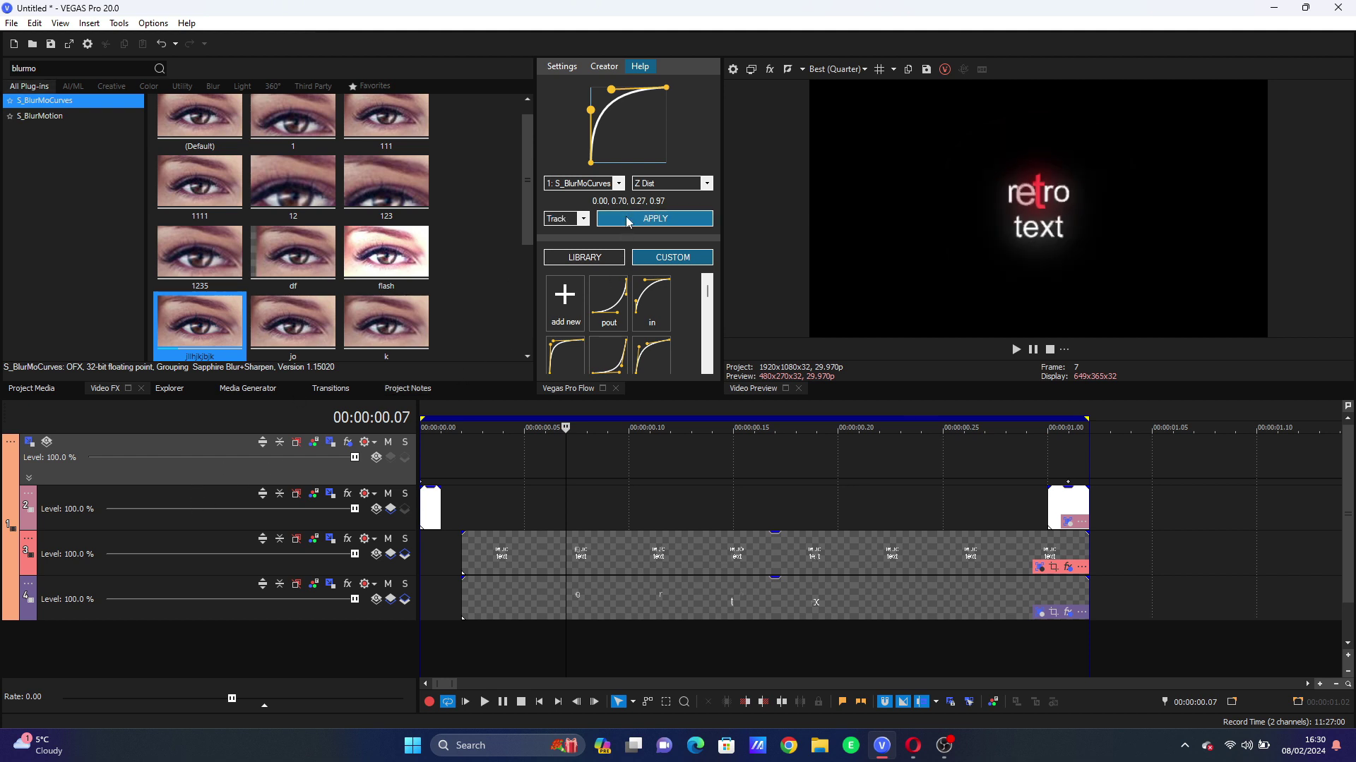
- Play the whole loop region back to check the eased zoom on the retro text
click(537, 468)
key(space)
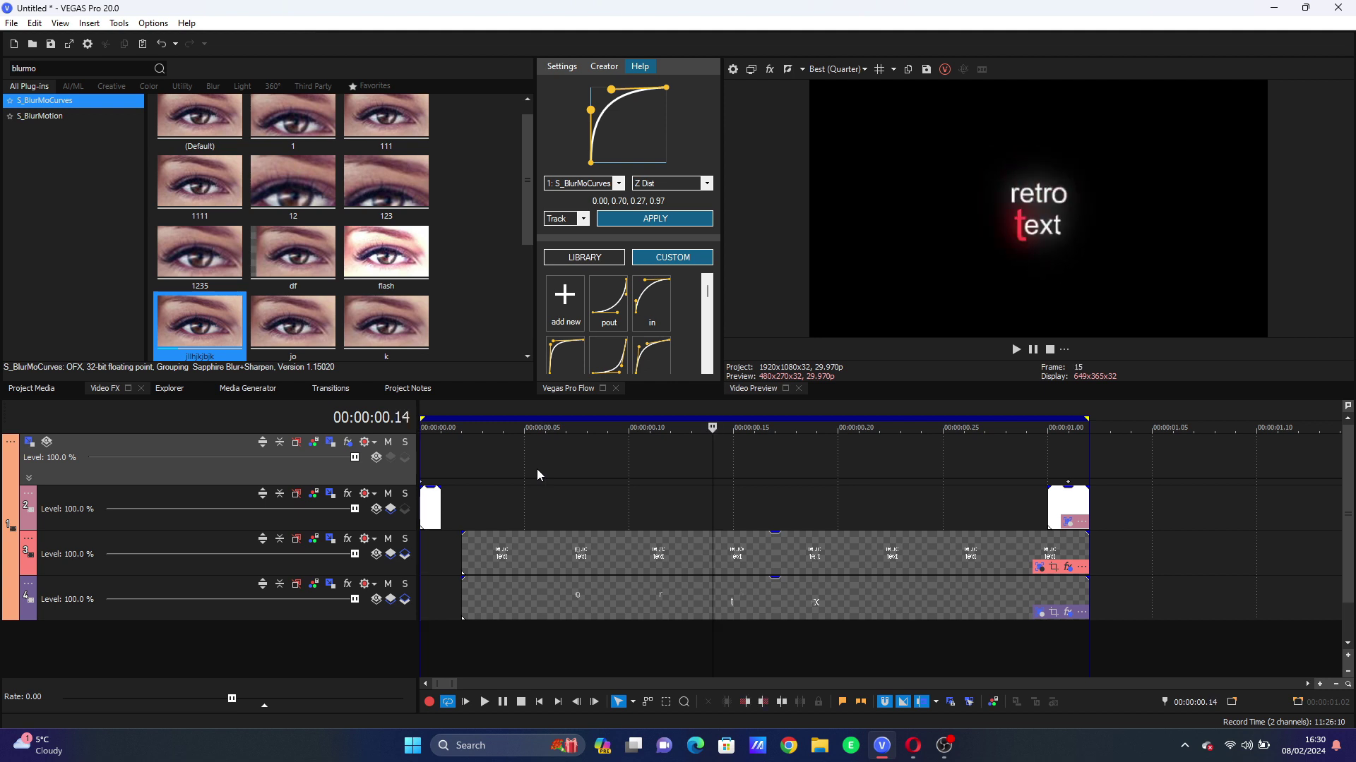
double_click(537, 469)
key(space)
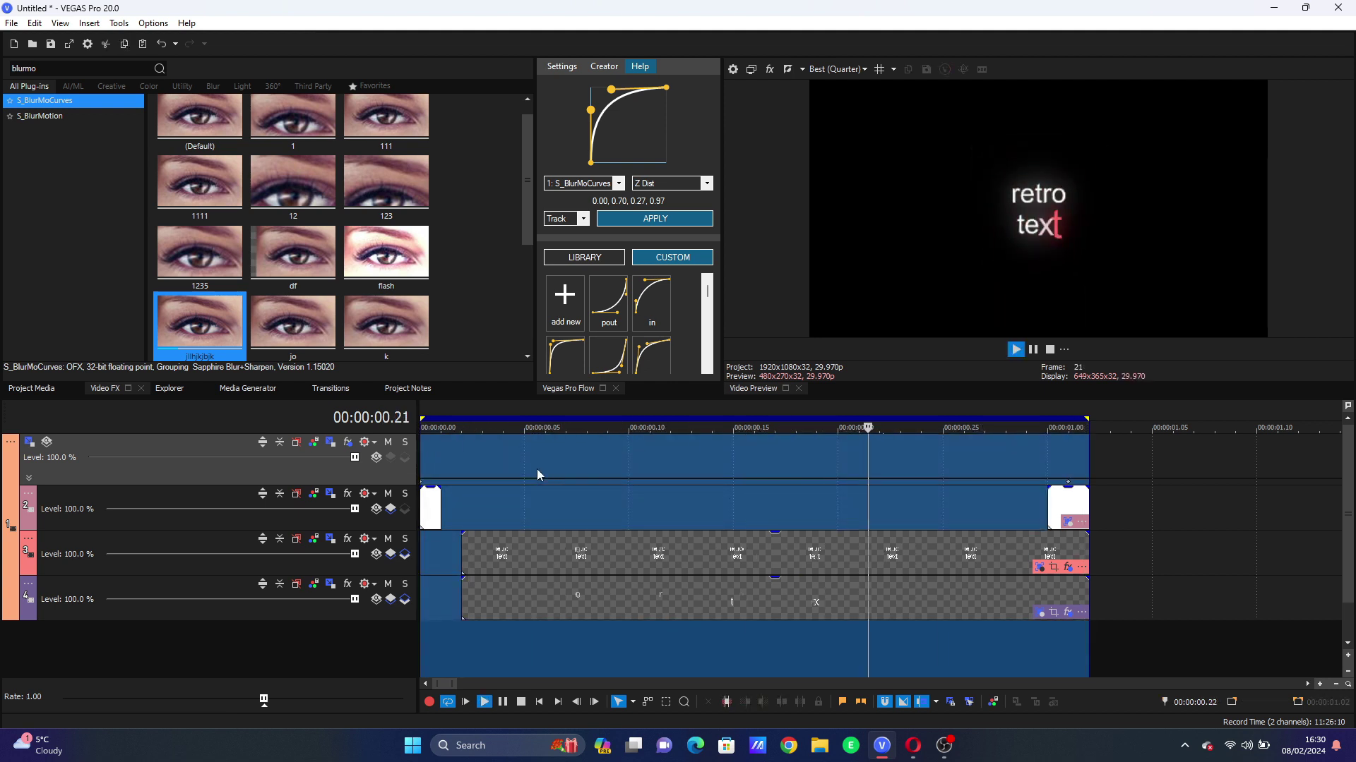
click(711, 508)
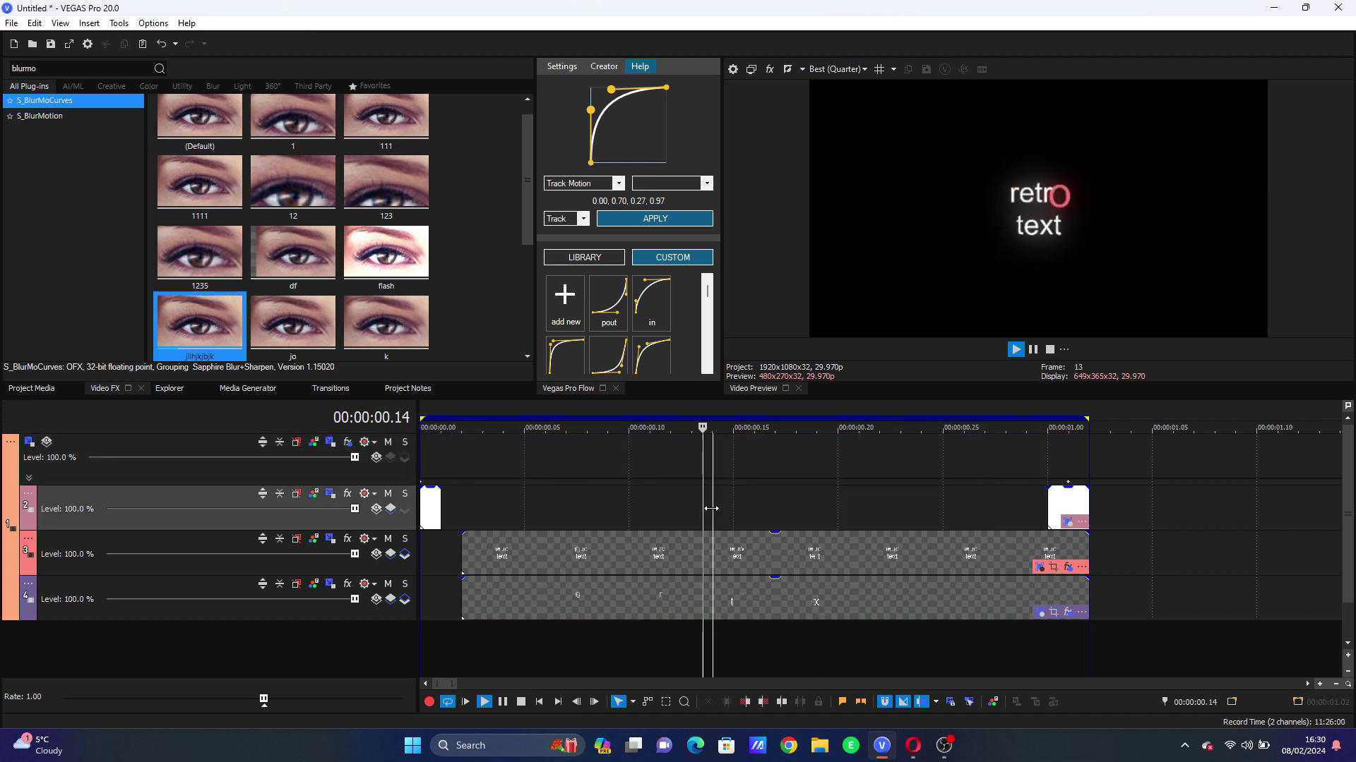